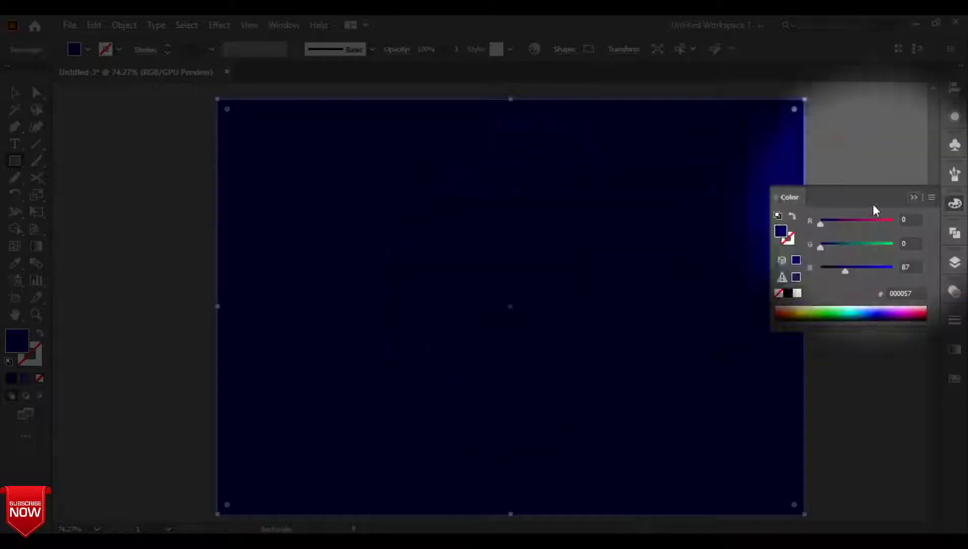
Deselect the dark blue rectangle and draw a large circle overlapping its lower-left corner
left_click(913, 197)
left_click(15, 92)
left_click(125, 197)
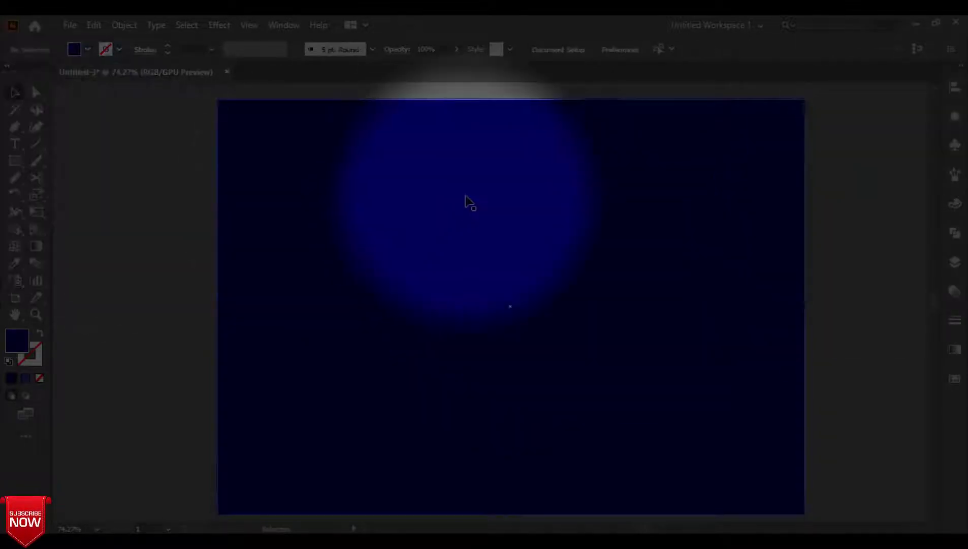
left_click(15, 161)
left_click(79, 194)
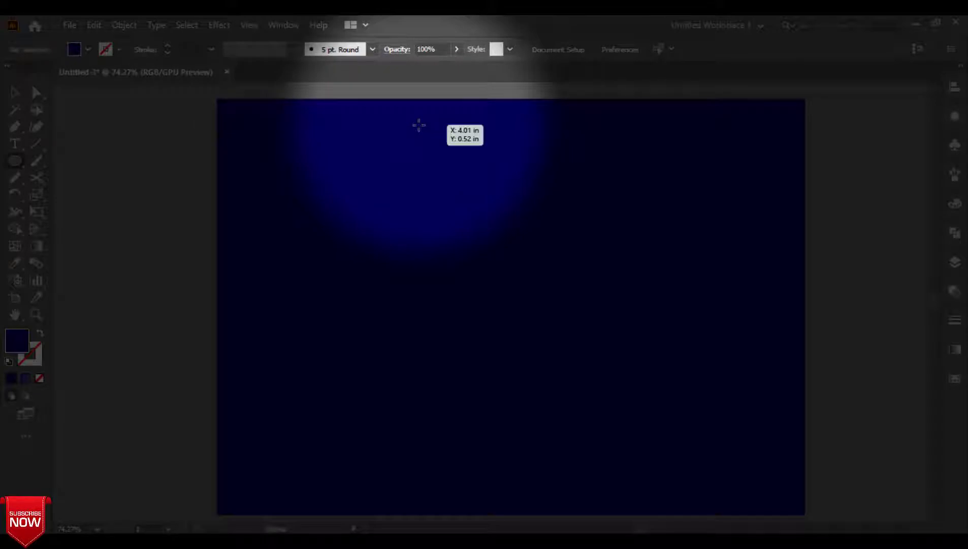
left_click_drag(172, 315, 427, 493)
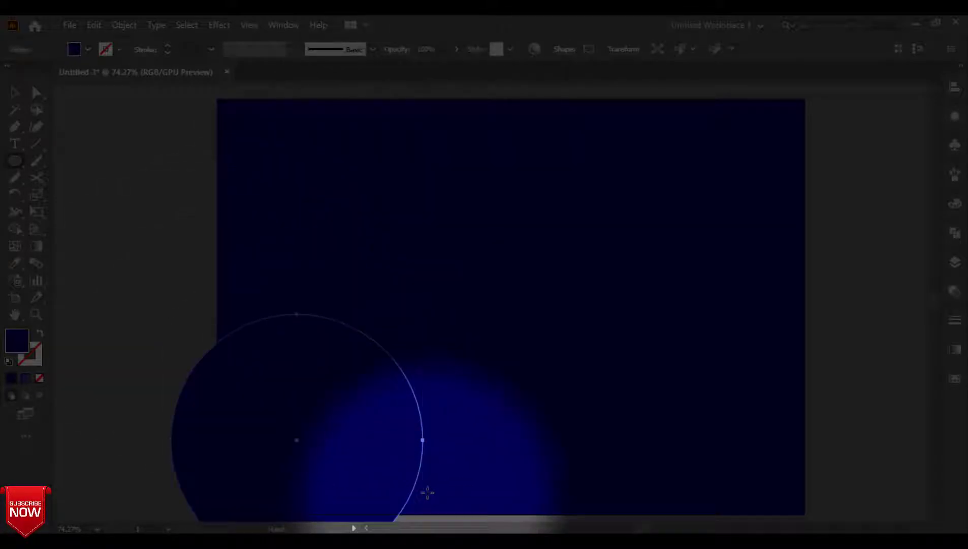
Enlarge the circle to about 6.6 in wide and reposition it over the rectangle's lower-left corner
left_click(16, 93)
left_click_drag(467, 320, 493, 222)
left_click_drag(199, 217, 119, 87)
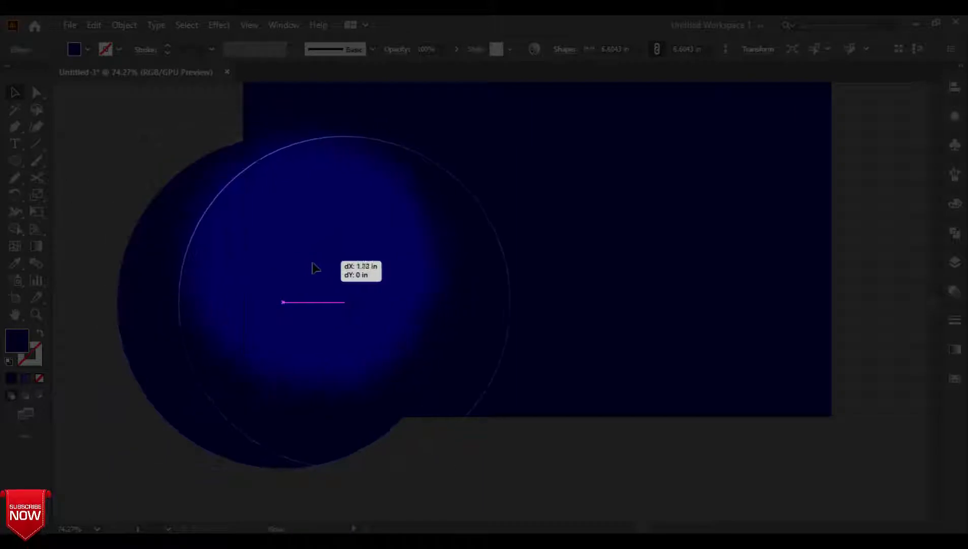
mouse_move(314, 267)
left_mouse_down()
mouse_move(330, 265)
mouse_move(321, 268)
left_mouse_up()
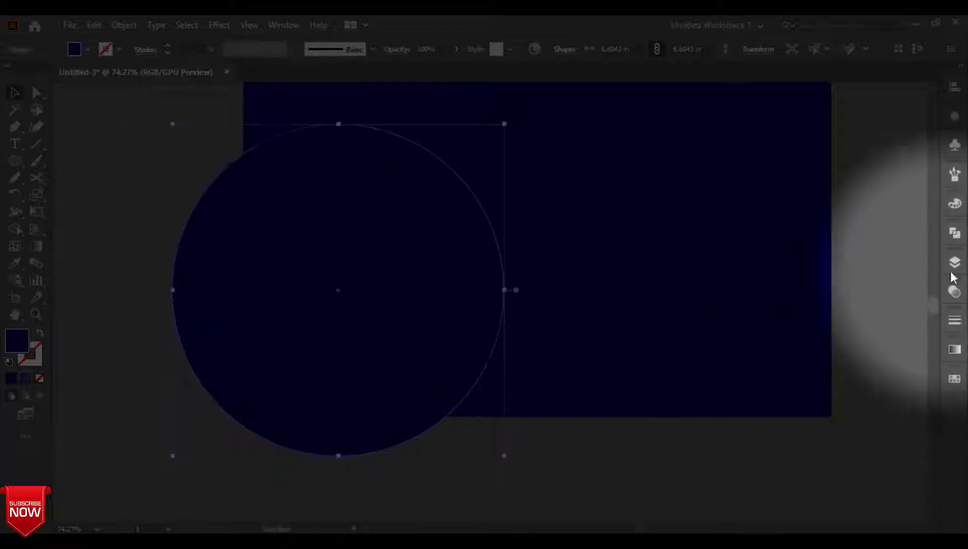
Fill the large circle with bright blue, RGB 0, 77, 255
left_click(955, 203)
left_click(850, 245)
left_click_drag(848, 270, 893, 270)
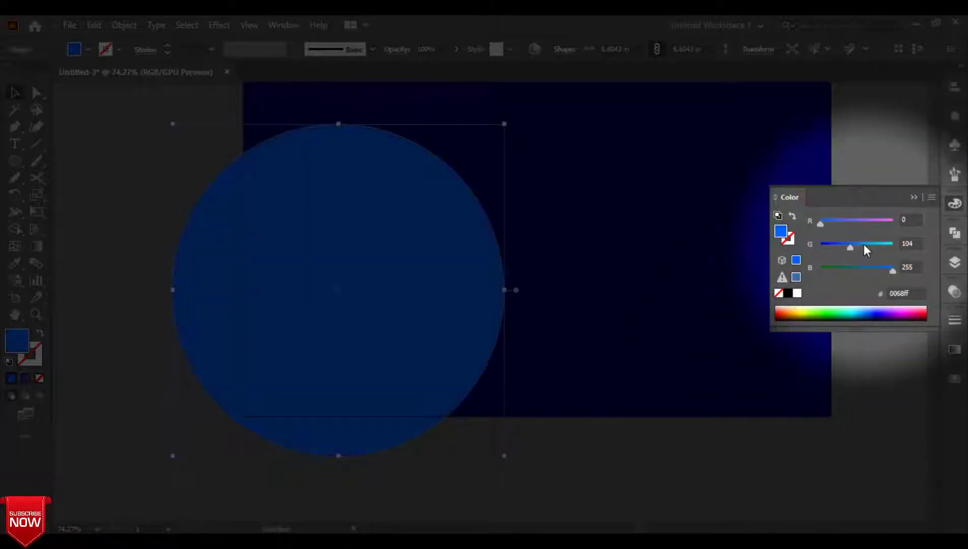
left_click_drag(850, 246, 842, 244)
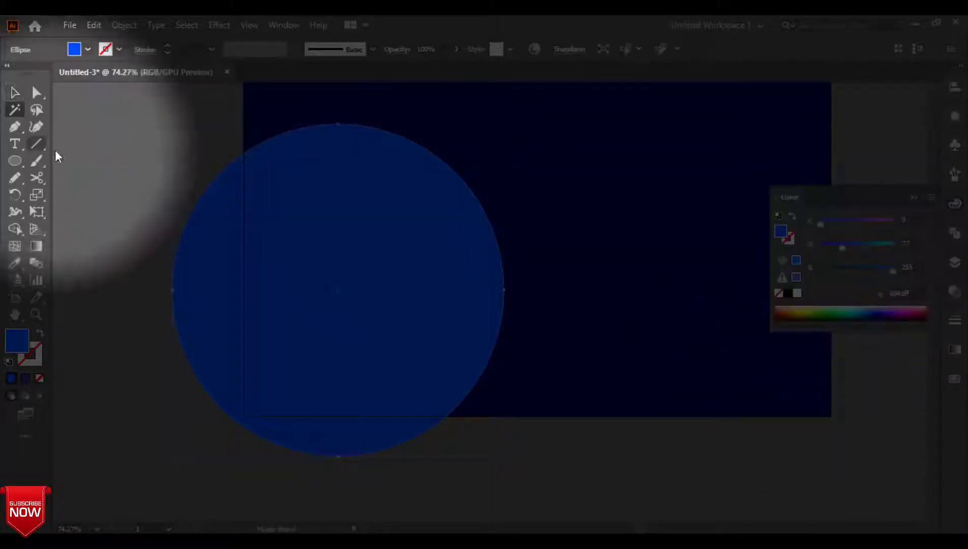
left_click(915, 196)
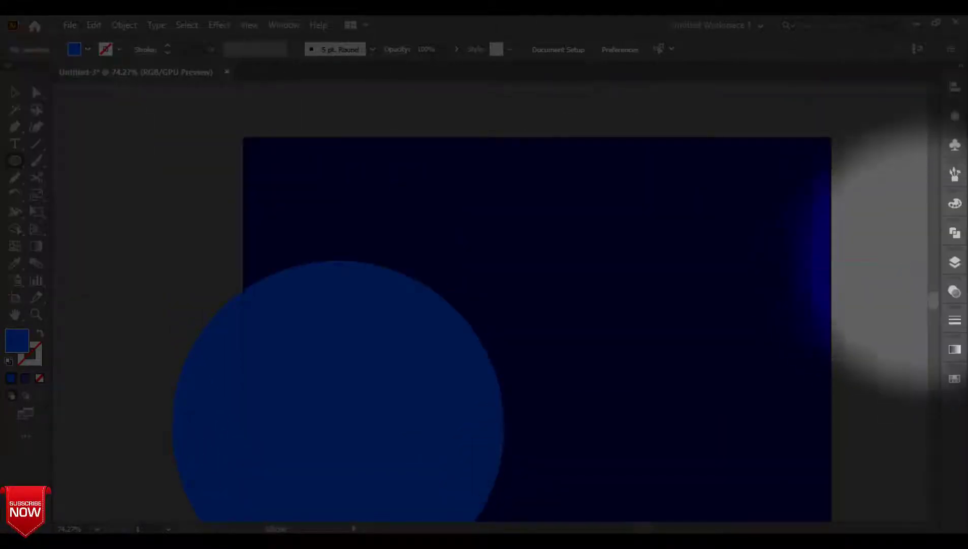
Draw circles about 2.1 in at the upper-right corner, 1.6 in below it and 2.2 in upper middle, shifting the last slightly right
left_click_drag(858, 107, 778, 212)
left_click_drag(715, 300, 723, 370)
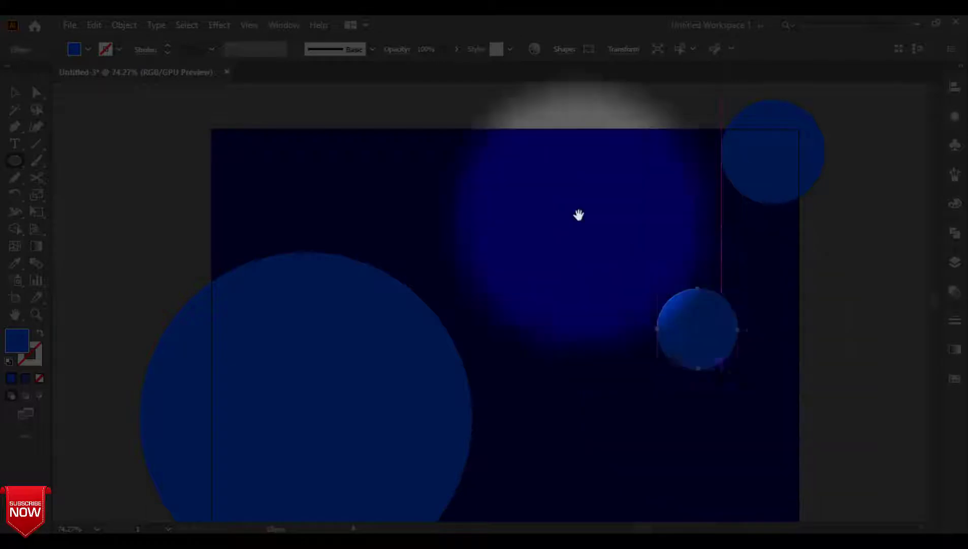
left_click_drag(470, 257, 524, 282)
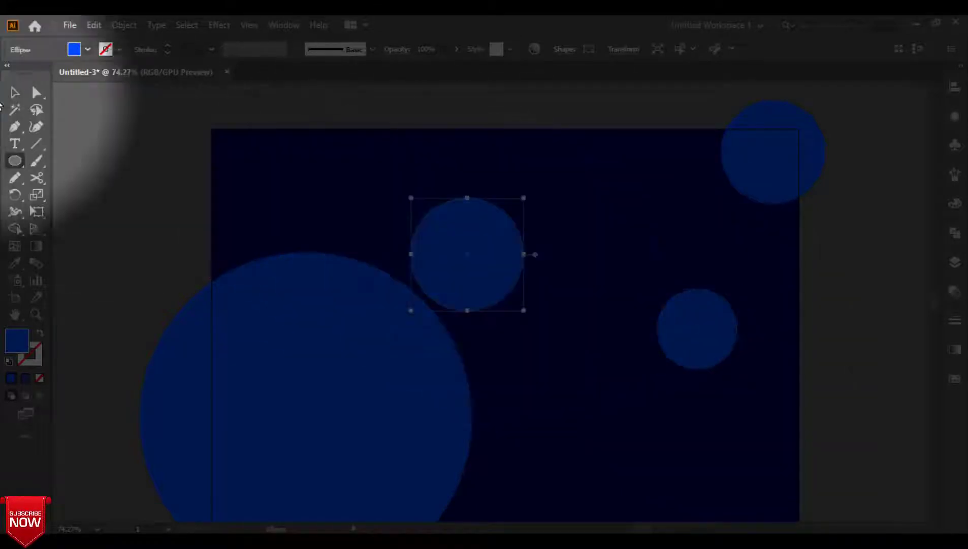
left_click(14, 92)
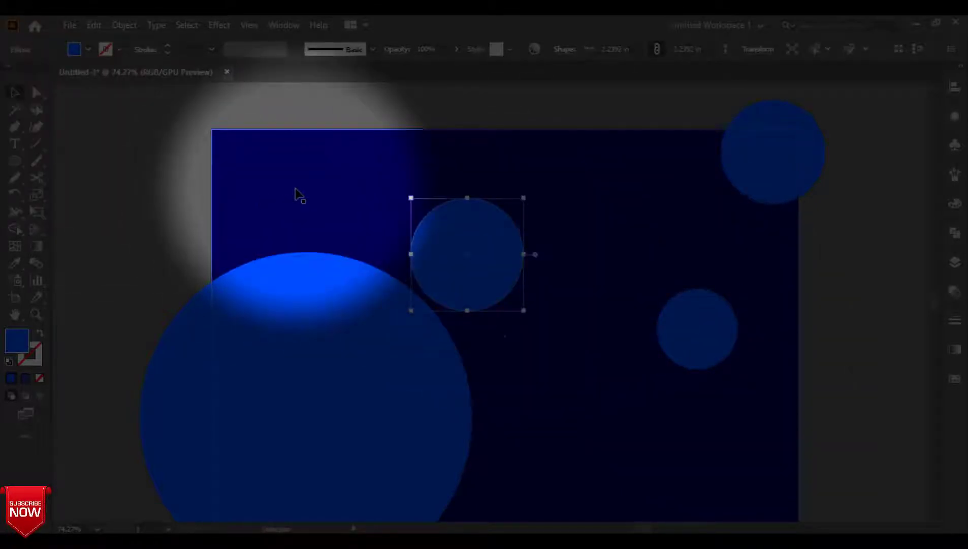
left_click_drag(488, 268, 521, 262)
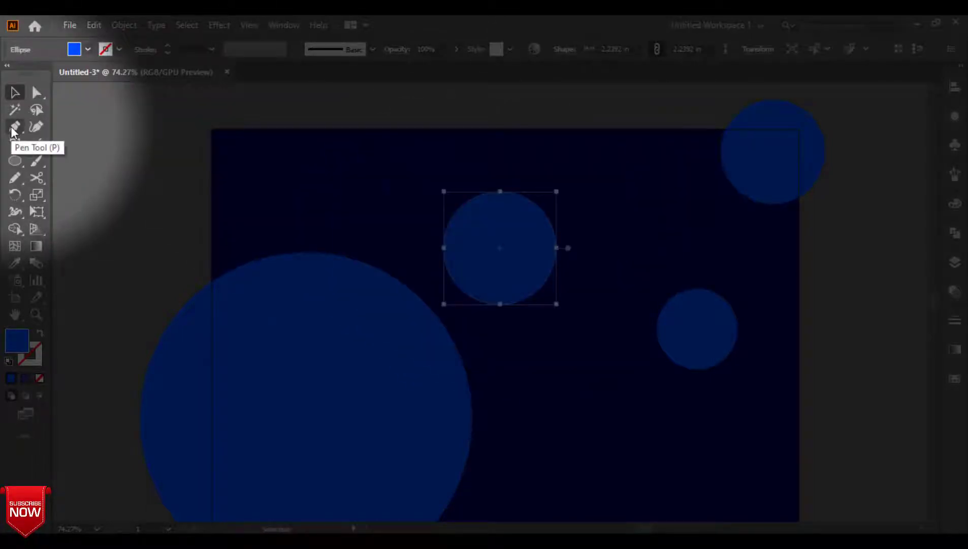
Add gradient mesh points at the centre and the left part of the upper-middle circle
left_click(15, 246)
left_click(501, 248)
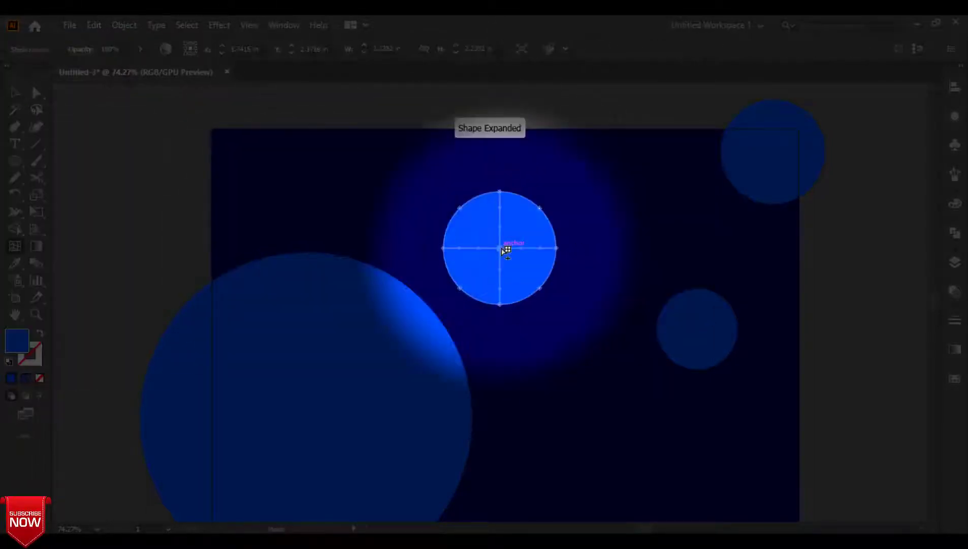
left_click(468, 253)
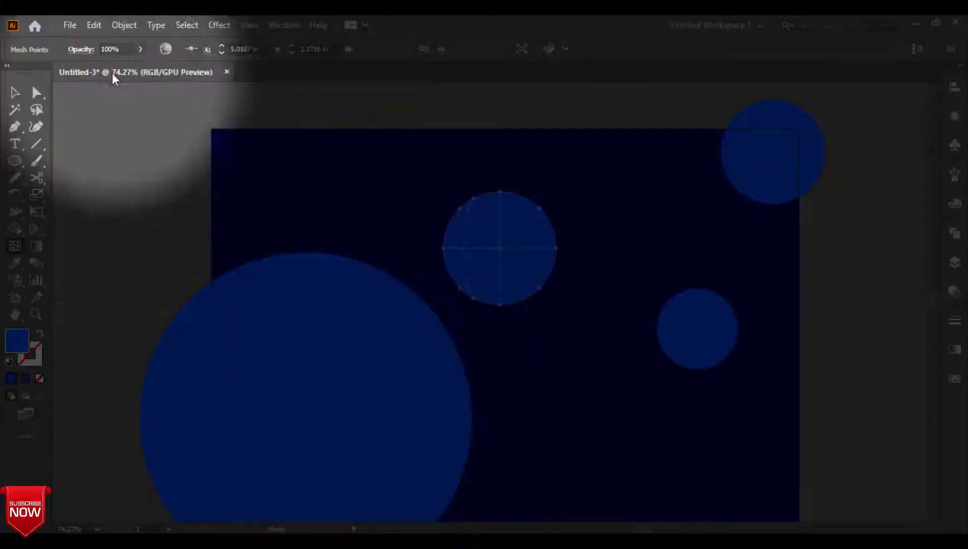
Colour the mesh points along the left side of the upper-middle circle yellow
key("a")
left_click(471, 298, "shift")
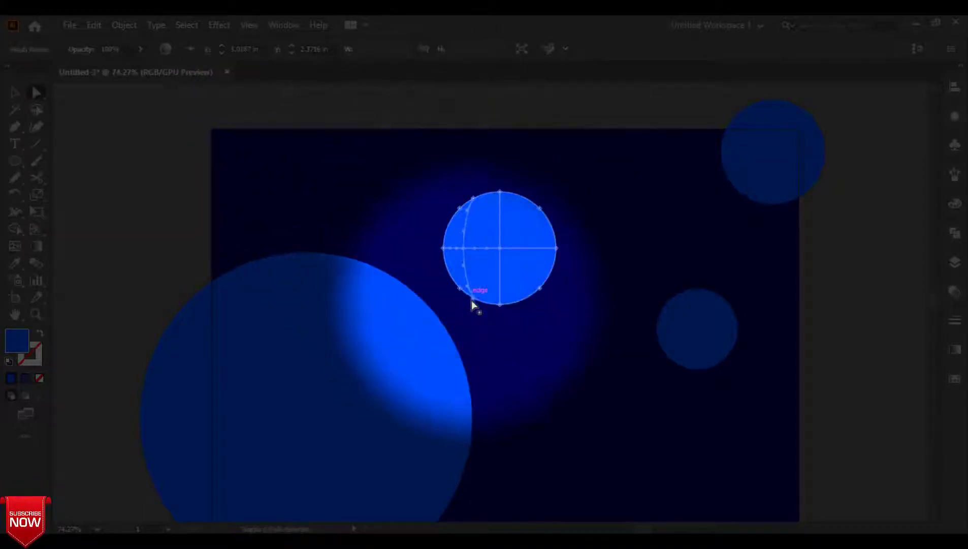
left_click(460, 288, "shift")
left_click(446, 253, "shift")
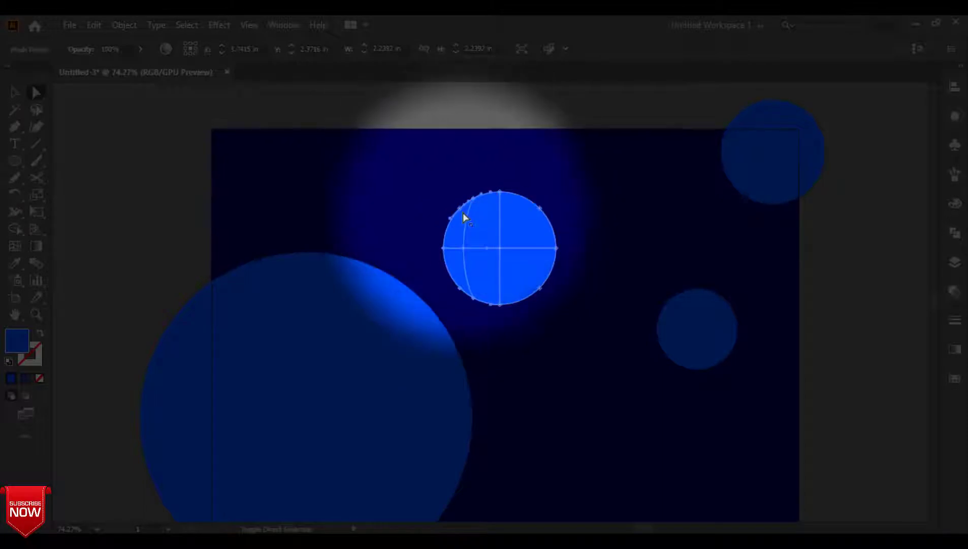
left_click(462, 212, "shift")
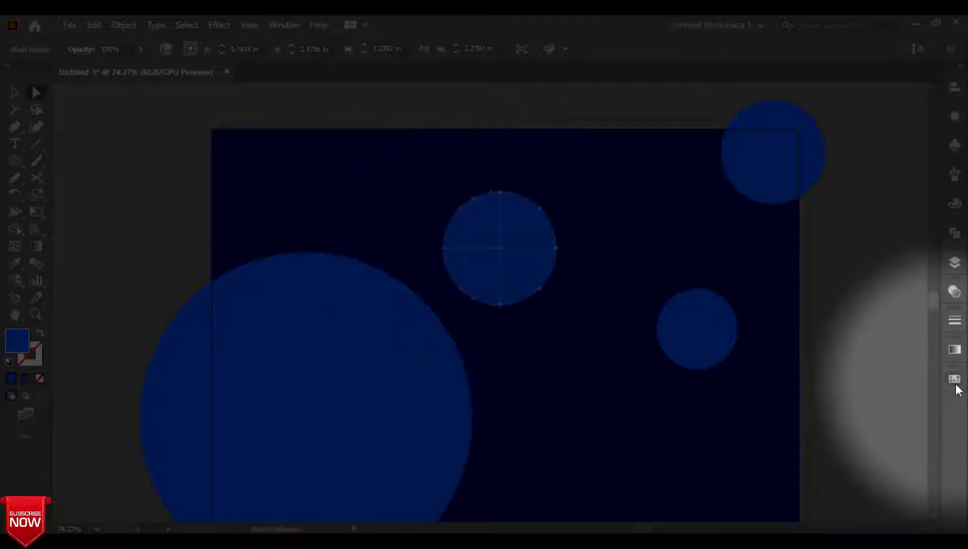
left_click(955, 378)
left_click(779, 427)
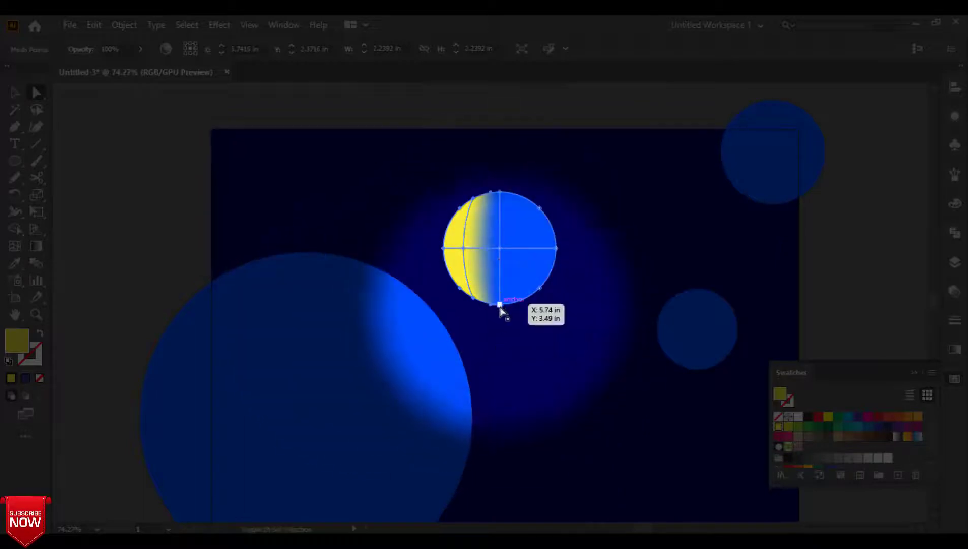
Try to colour the right-side mesh points of the upper-middle circle orange
left_click(499, 305, "shift")
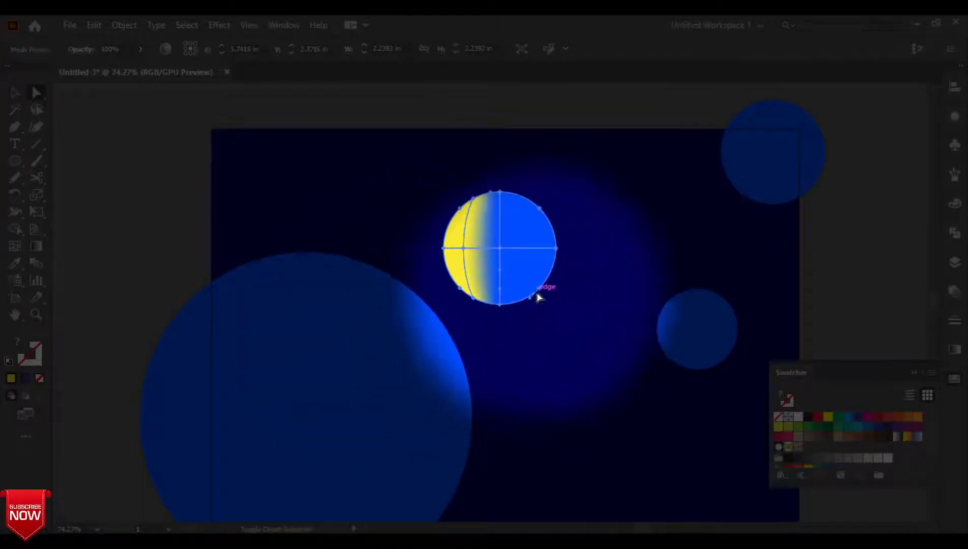
left_click(540, 207, "shift")
left_click(907, 416)
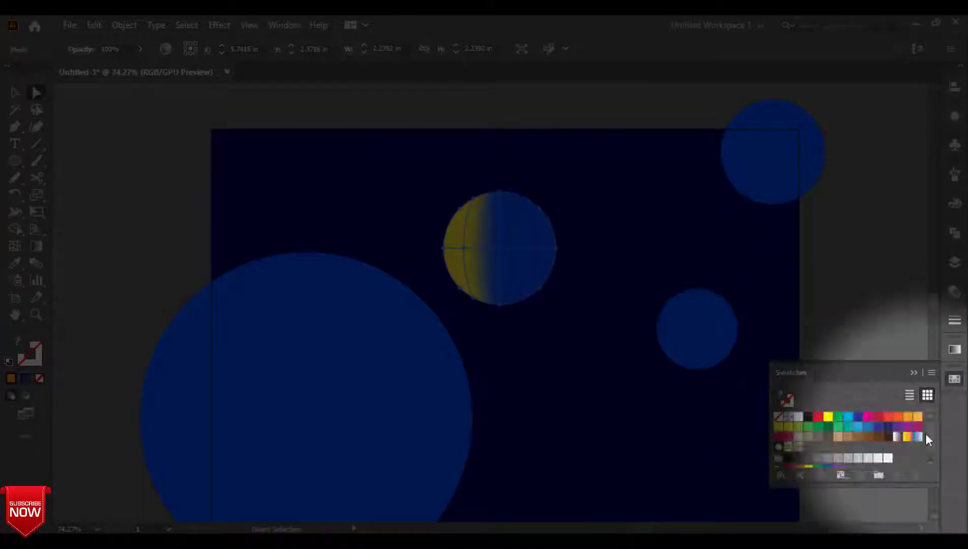
left_click(610, 116)
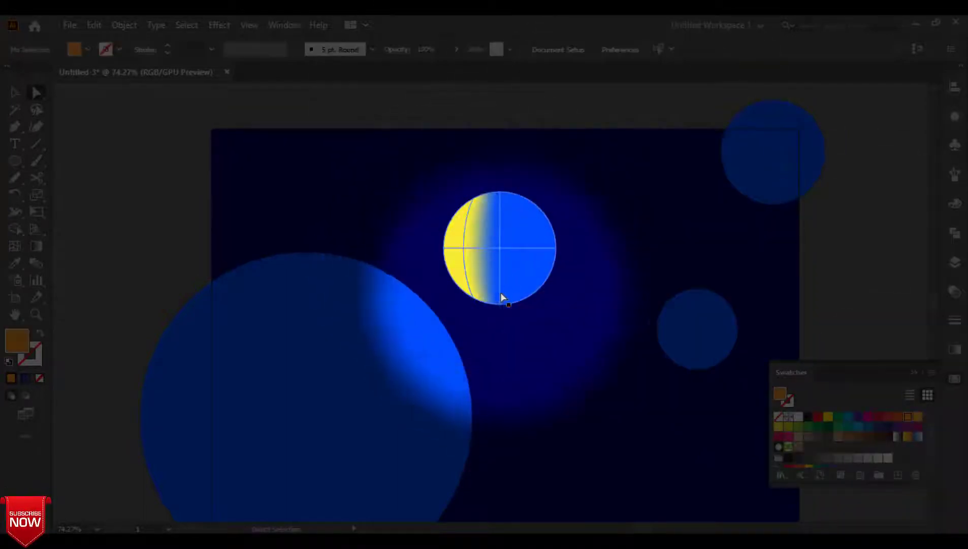
Colour the centre and right-side mesh points of the upper-middle circle orange-red and deselect the circle
left_click(499, 249)
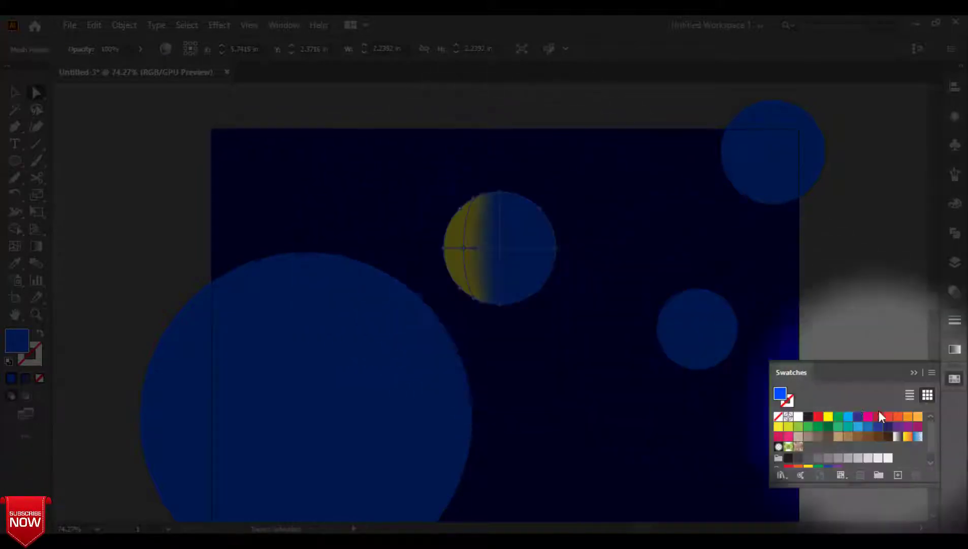
left_click(897, 416)
key("v")
left_click(96, 155)
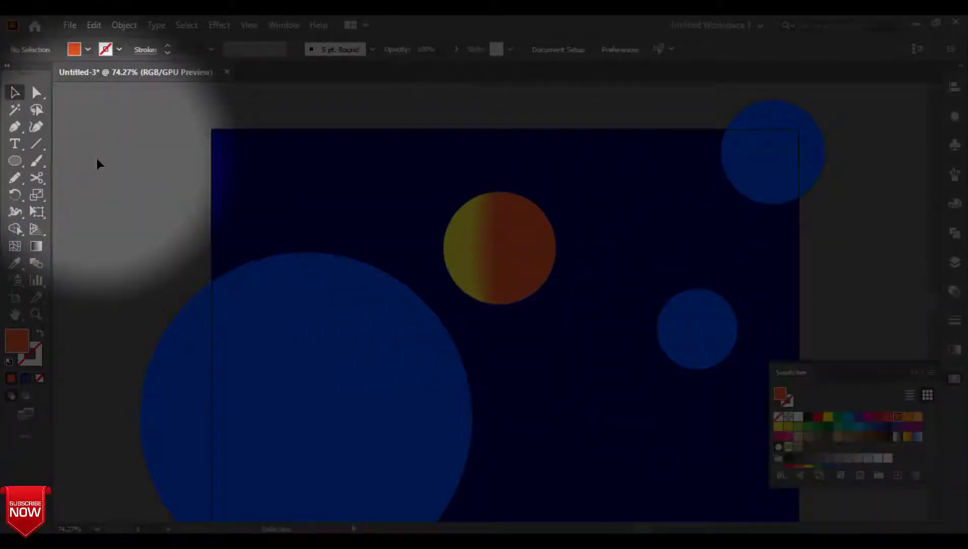
Fill the circle at the rectangle's upper-right corner with orange
left_click(762, 153)
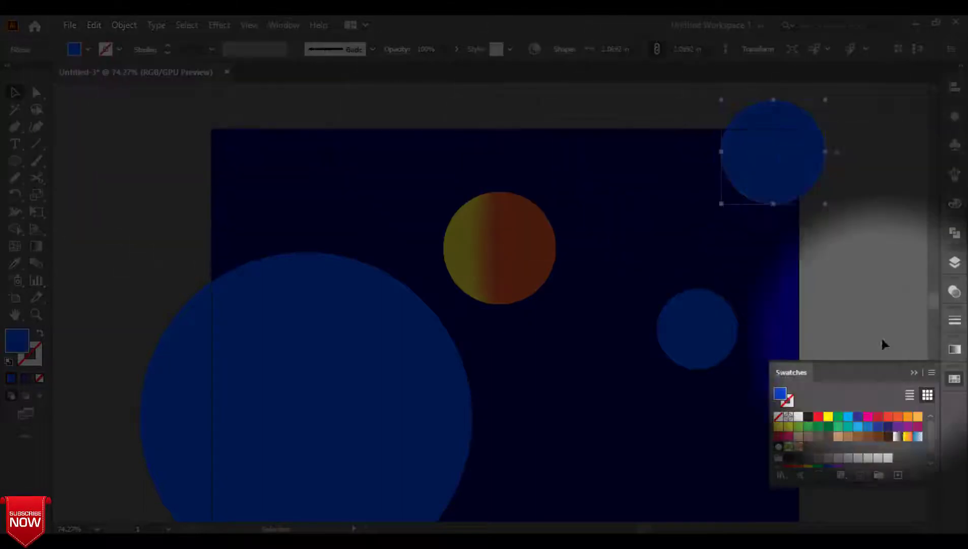
left_click(908, 416)
left_click(867, 221)
Add gradient mesh points at the centre and right part of the smallest circle
left_click(701, 330)
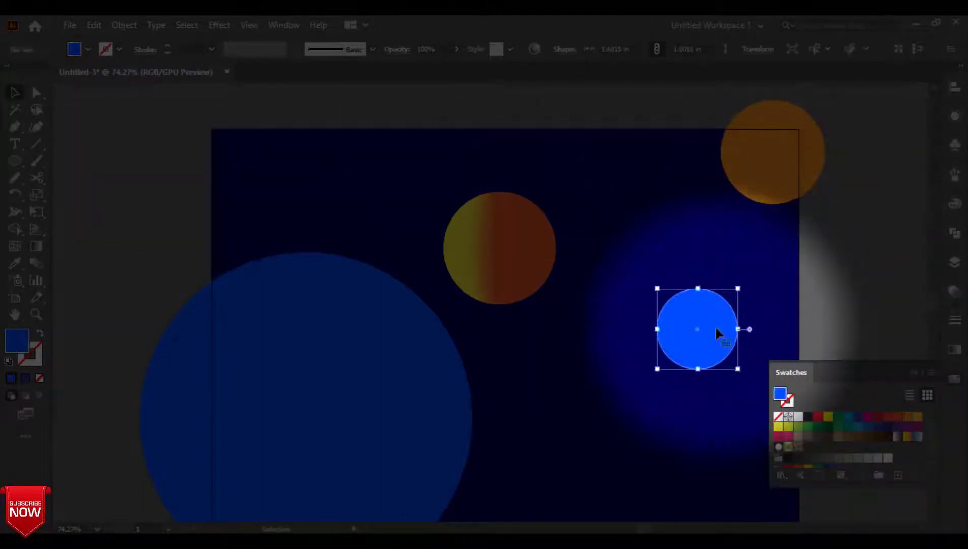
left_click(697, 330)
left_click(724, 329)
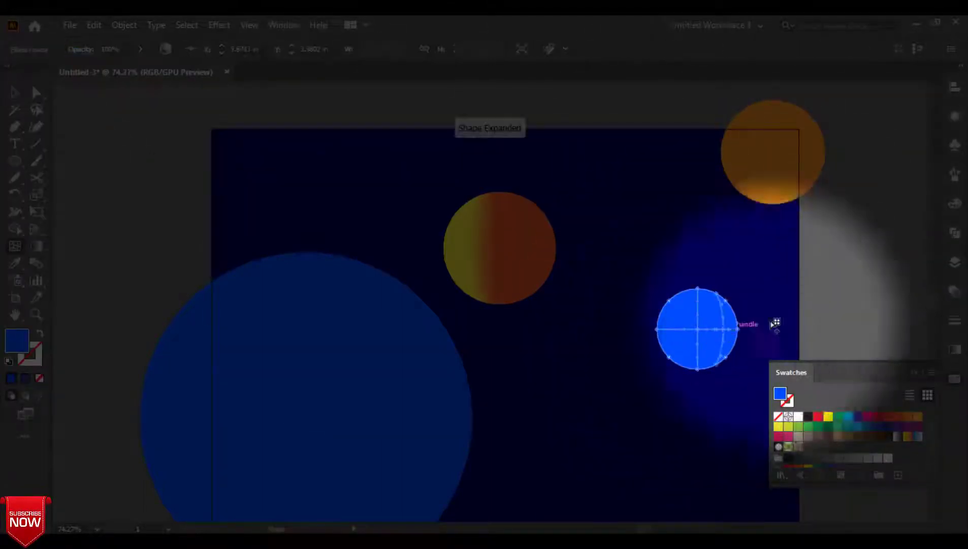
Colour the mesh points along the right side of the smallest circle red
left_click(36, 92)
left_click(867, 268)
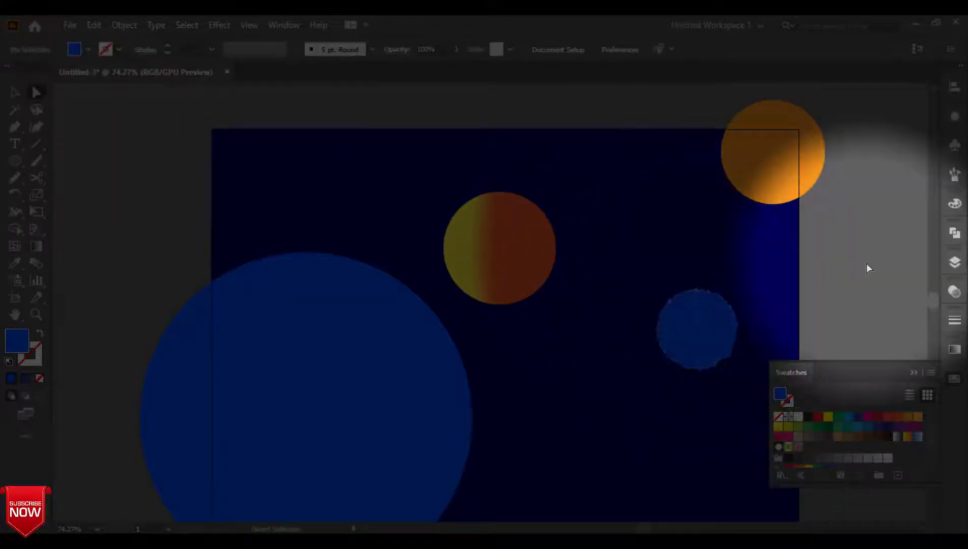
left_click(719, 365)
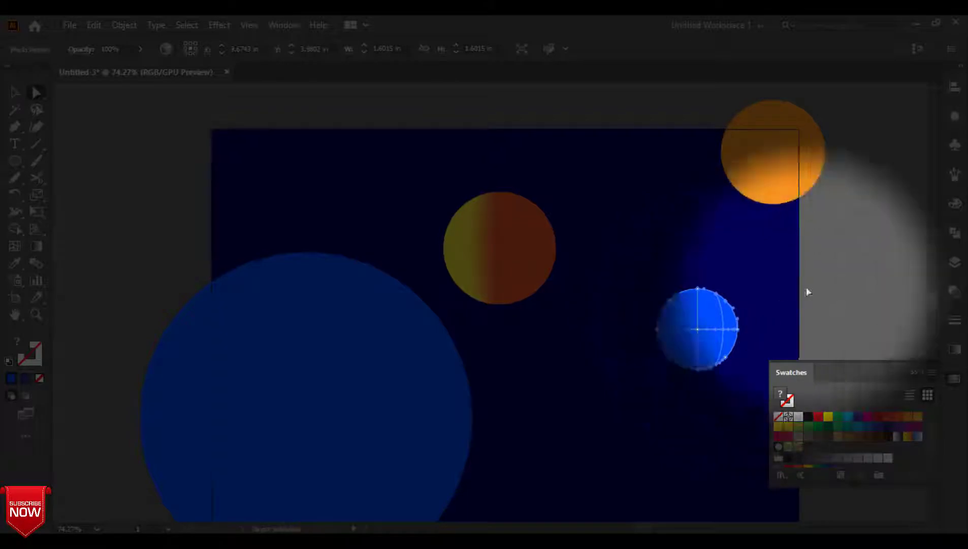
left_click(726, 331)
left_click(725, 302, "shift")
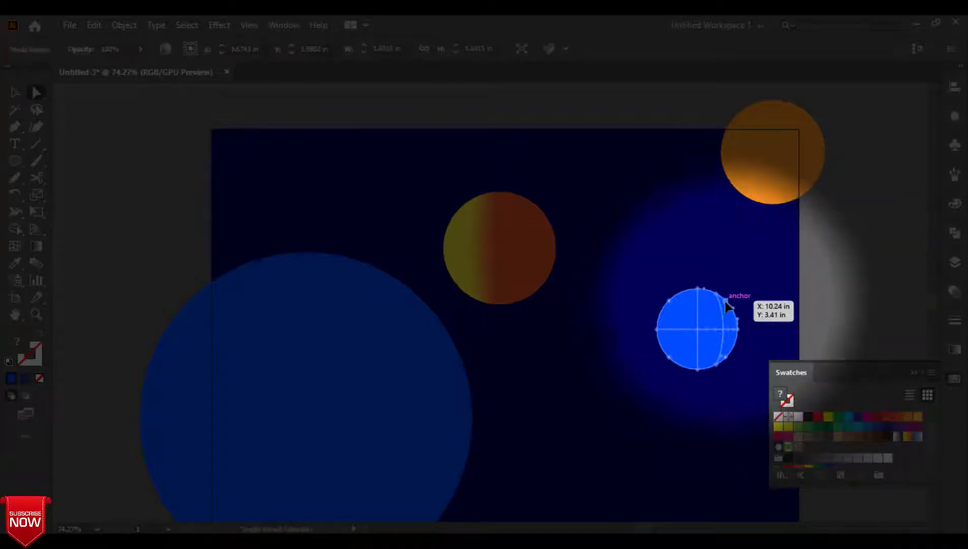
left_click(737, 330, "shift")
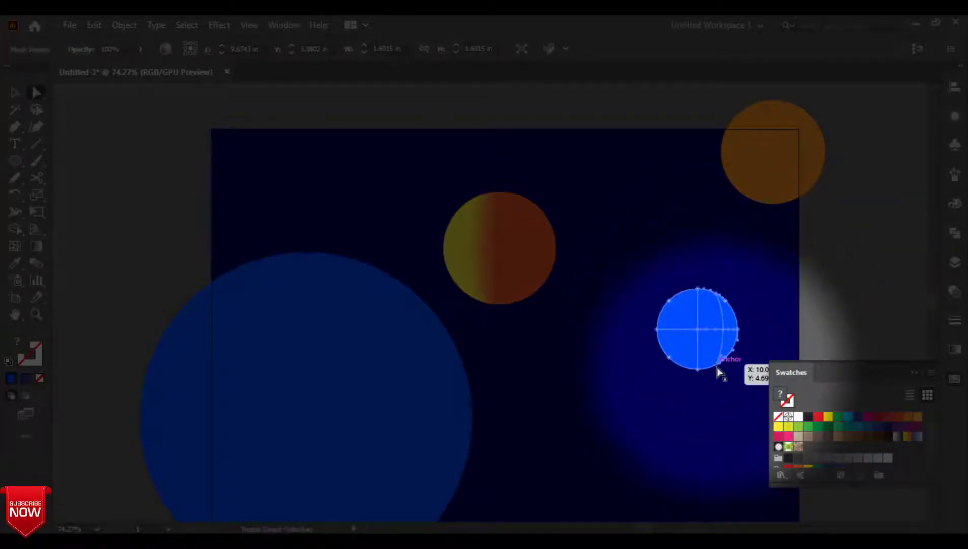
left_click(818, 416)
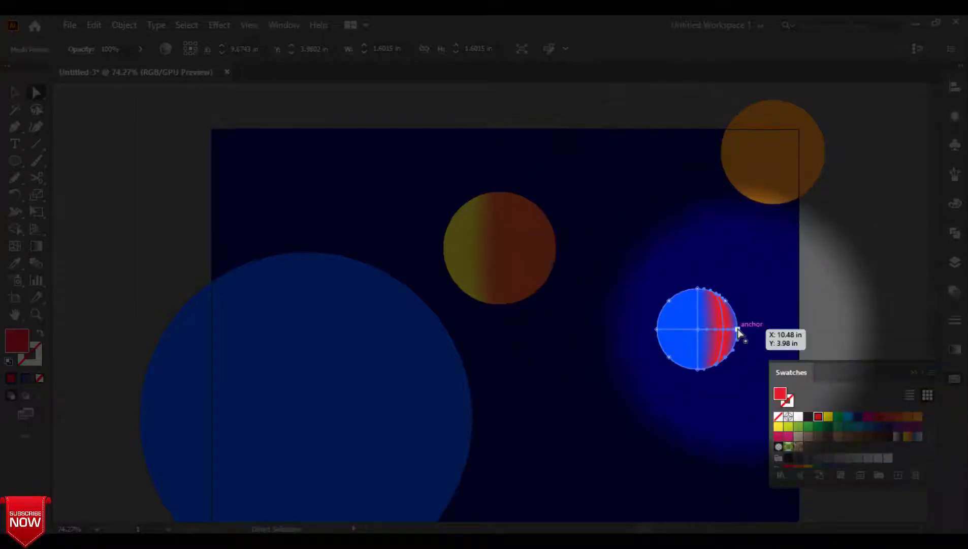
Apply the same red to the smallest circle's remaining right-edge mesh points, sampling it with the Eyedropper, and deselect
left_click(738, 329, "shift")
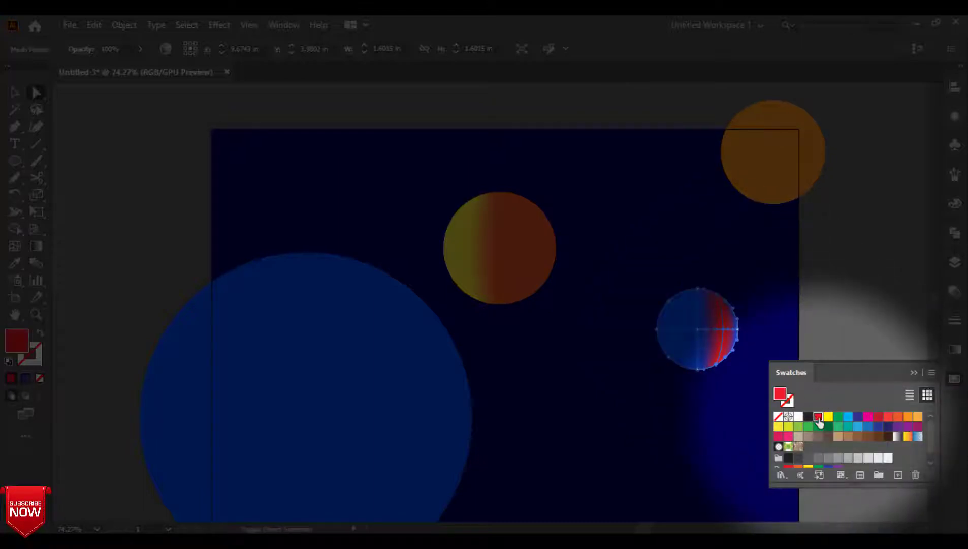
left_click(832, 321)
left_click(736, 330)
left_click(725, 300)
left_click(15, 263)
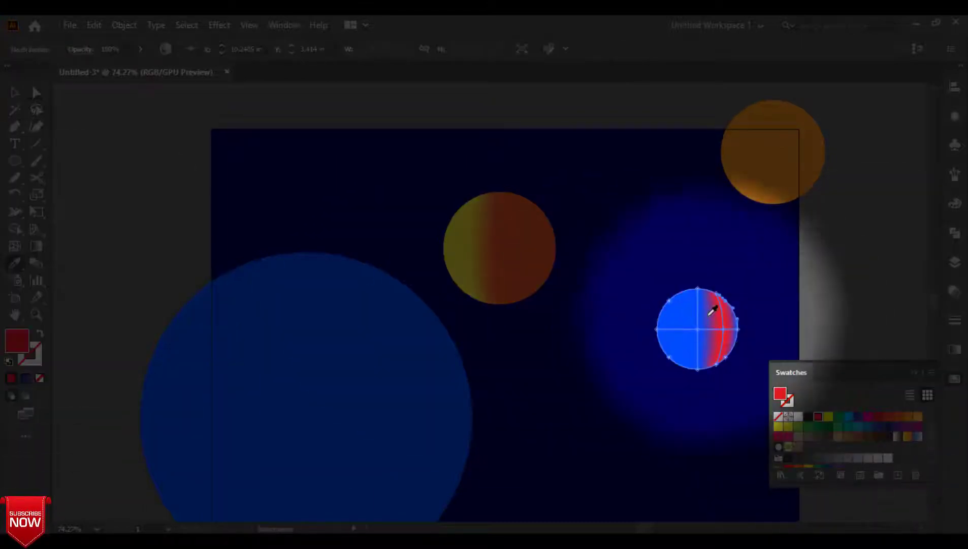
left_click(727, 317)
left_click(14, 93)
left_click(136, 171)
Colour the mesh points along the centre and left part of the smallest circle a light red
left_click(676, 330)
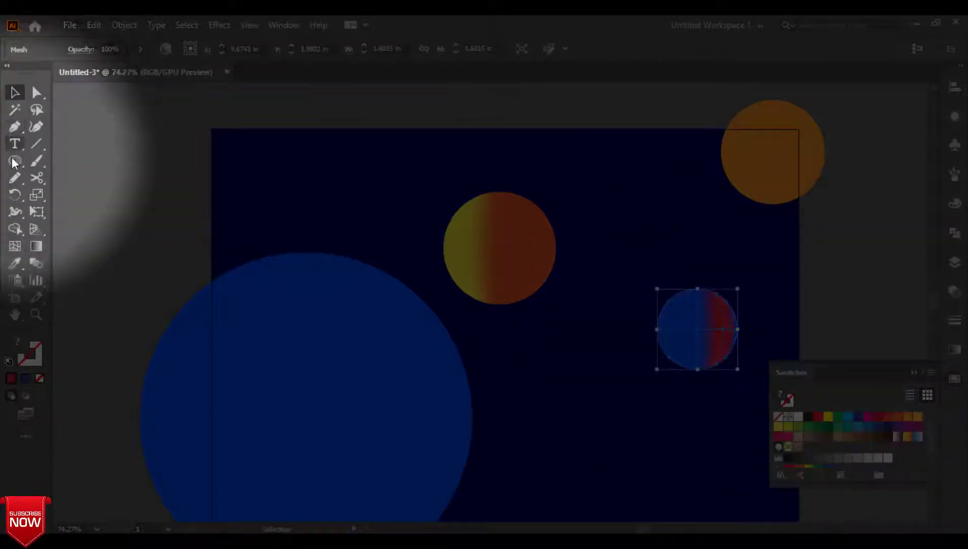
left_click(36, 92)
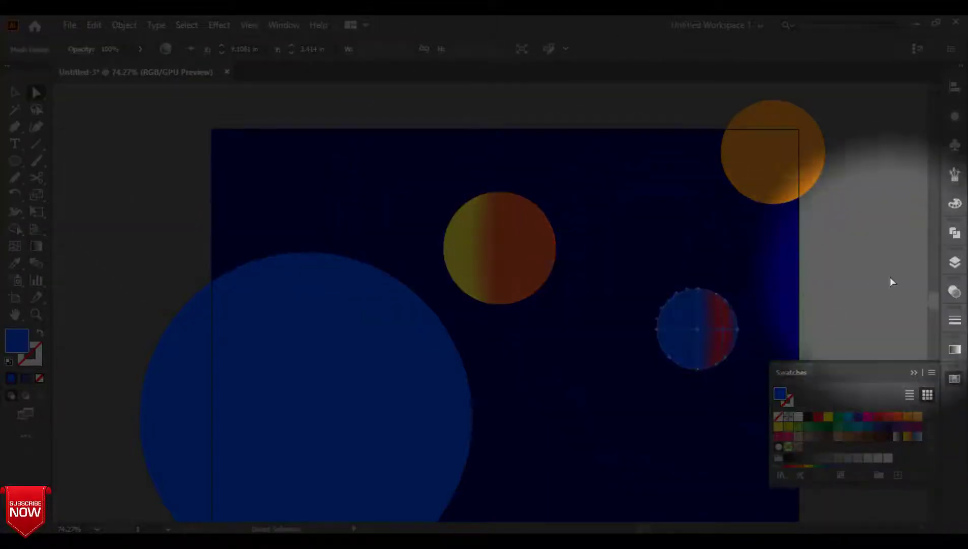
left_click(698, 330)
left_click(696, 369)
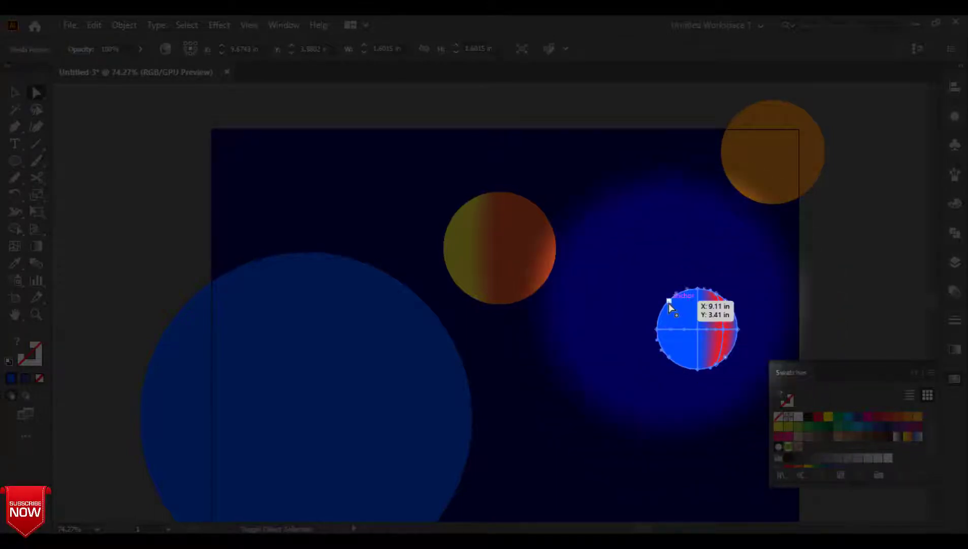
double_click(23, 336)
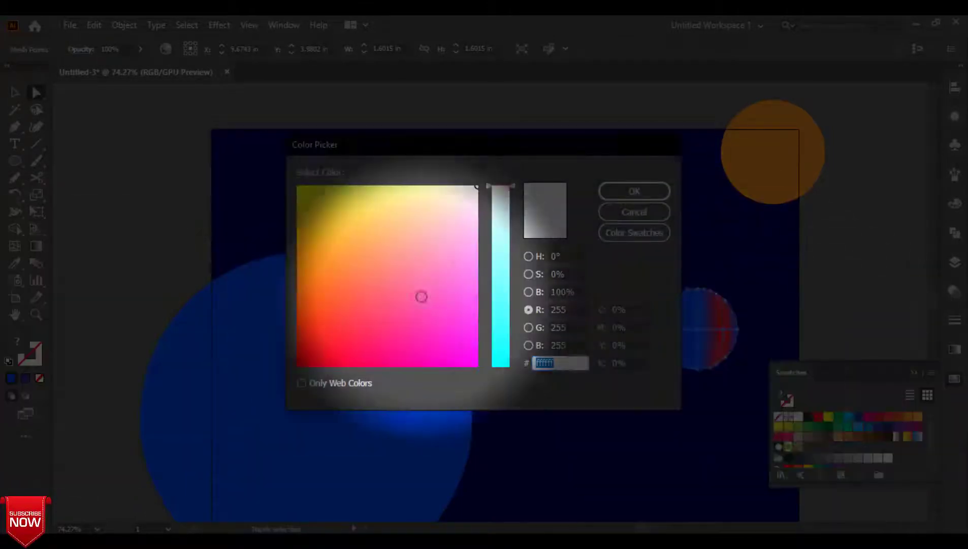
left_click(633, 190)
left_click(12, 90)
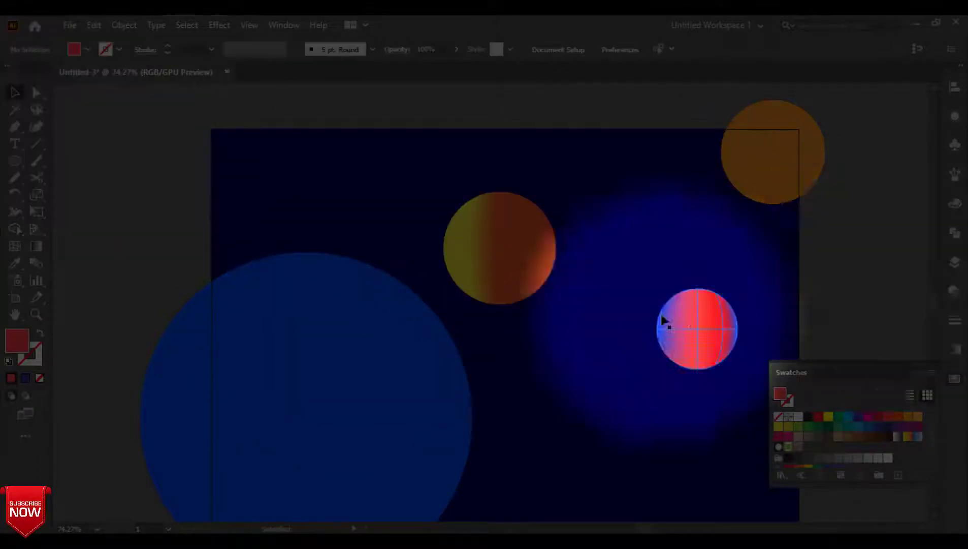
Shift the smallest circle slightly to the right and fill all of it with the red swatch
left_click_drag(711, 328, 733, 325)
left_click(818, 416)
left_click(839, 271)
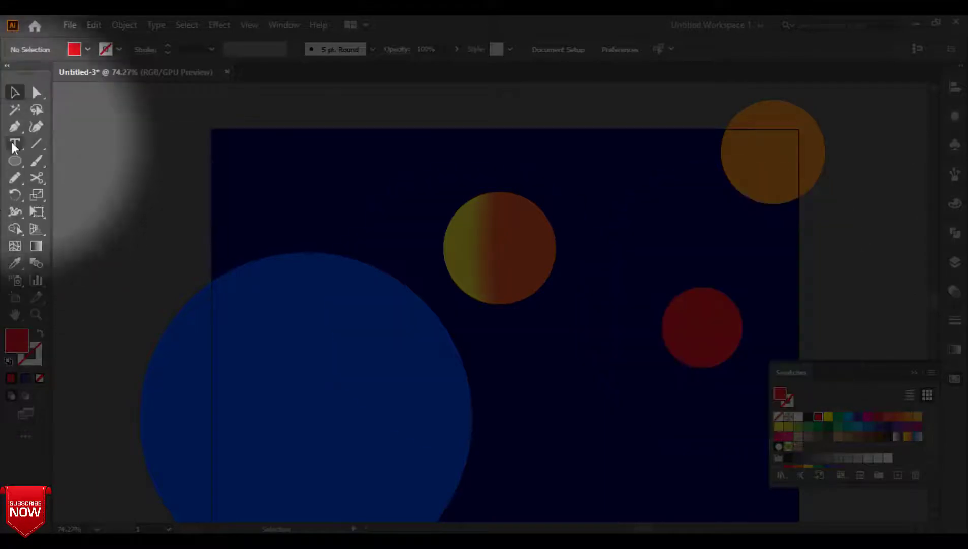
Set the smallest circle's centre and left mesh points to a lighter red with RGB values 237, 62, 41
left_click(36, 92)
left_click(704, 291)
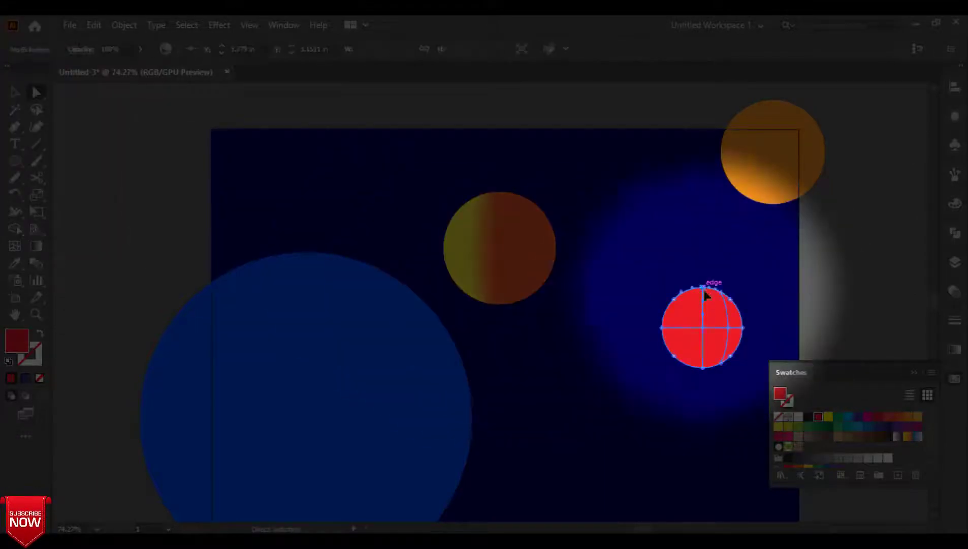
left_click(699, 325)
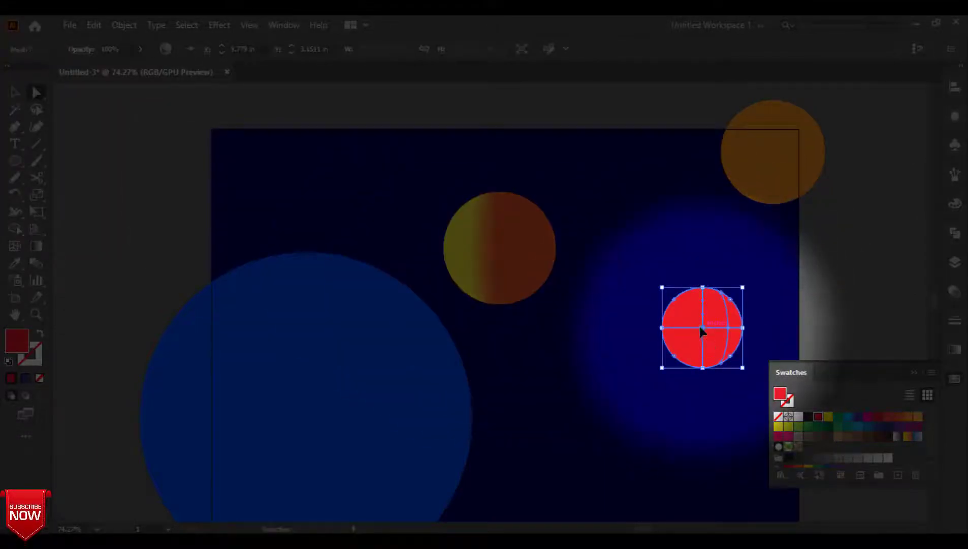
left_click(660, 331)
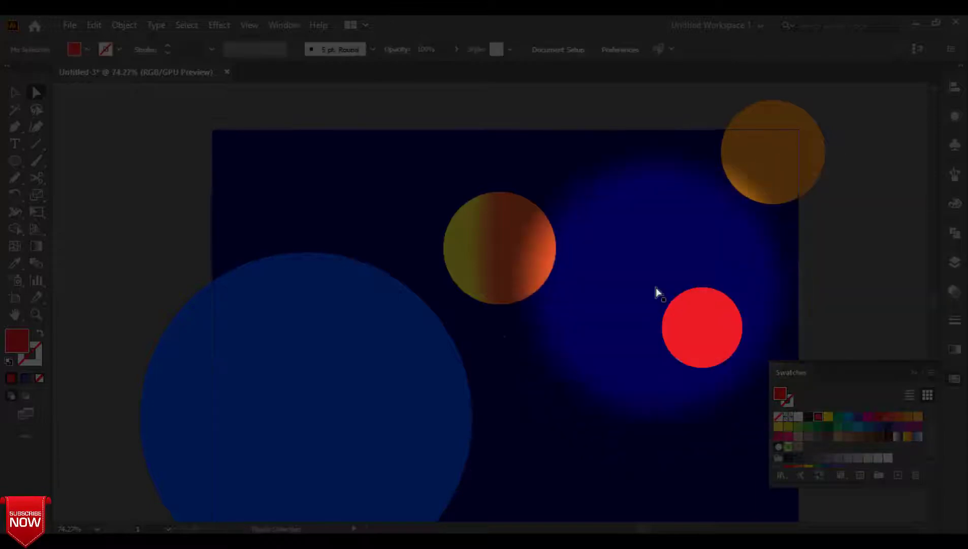
left_click(704, 329)
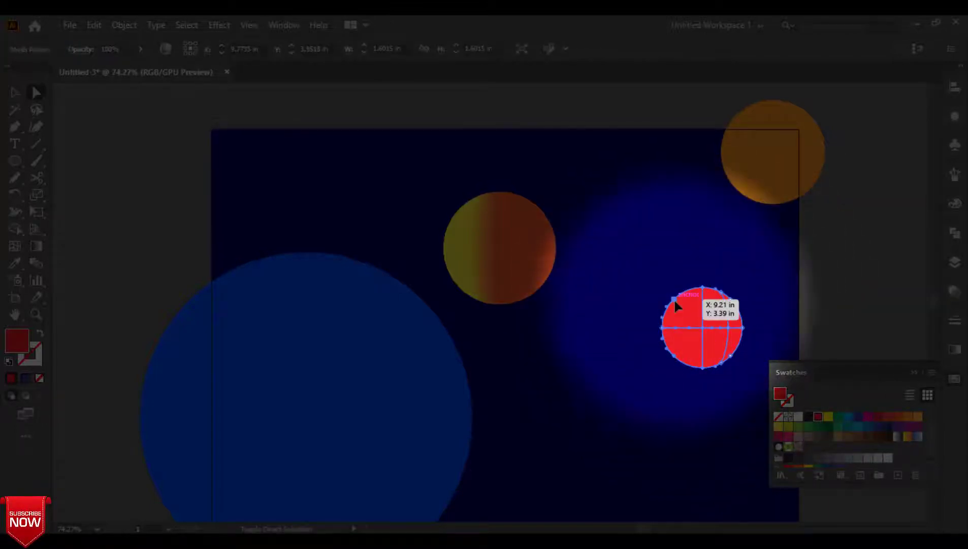
double_click(17, 341)
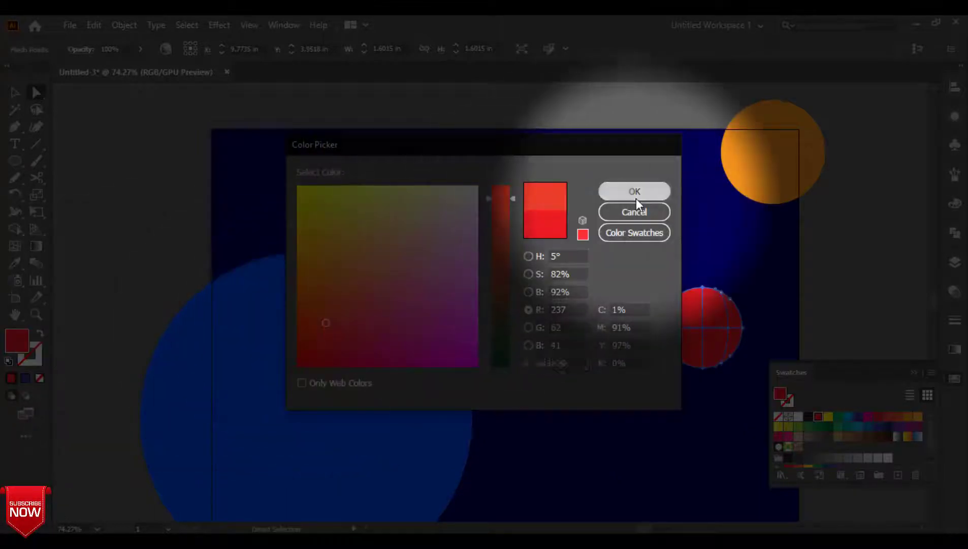
left_click(634, 192)
left_click(15, 92)
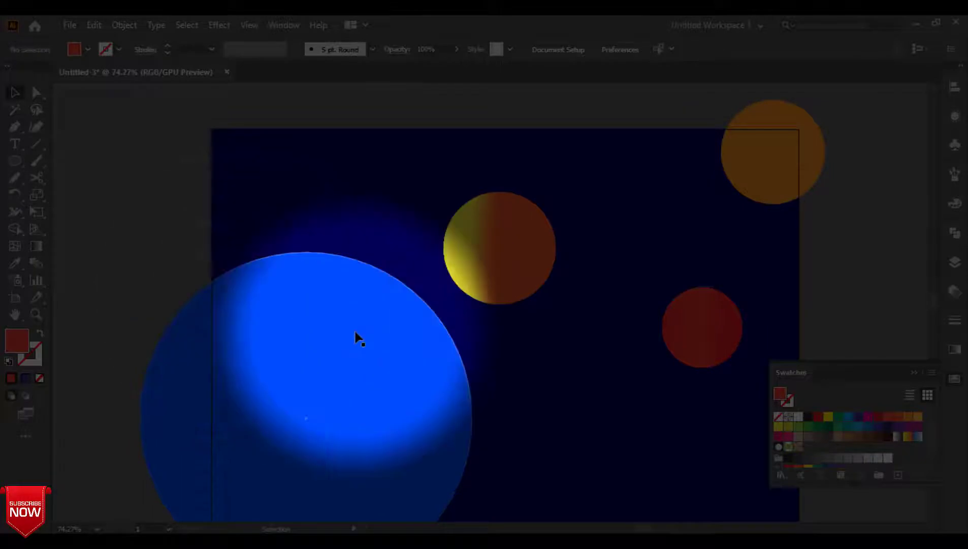
left_click_drag(358, 337, 309, 223)
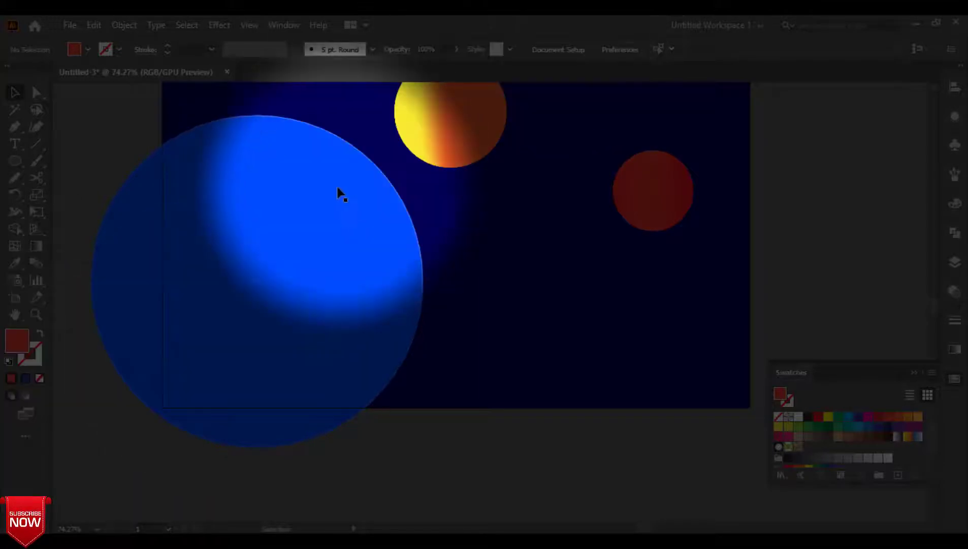
left_click_drag(340, 194, 270, 398)
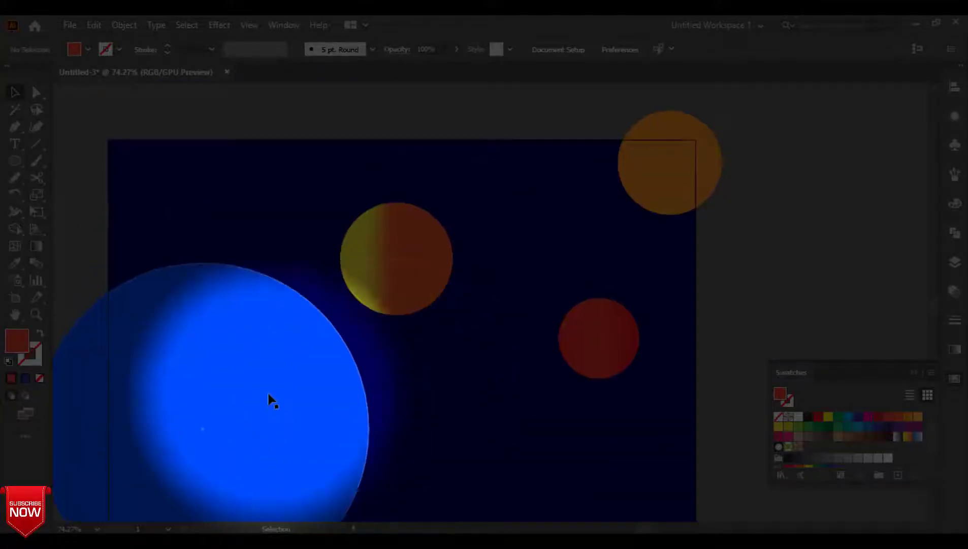
left_click_drag(315, 429, 462, 359)
left_click(400, 383)
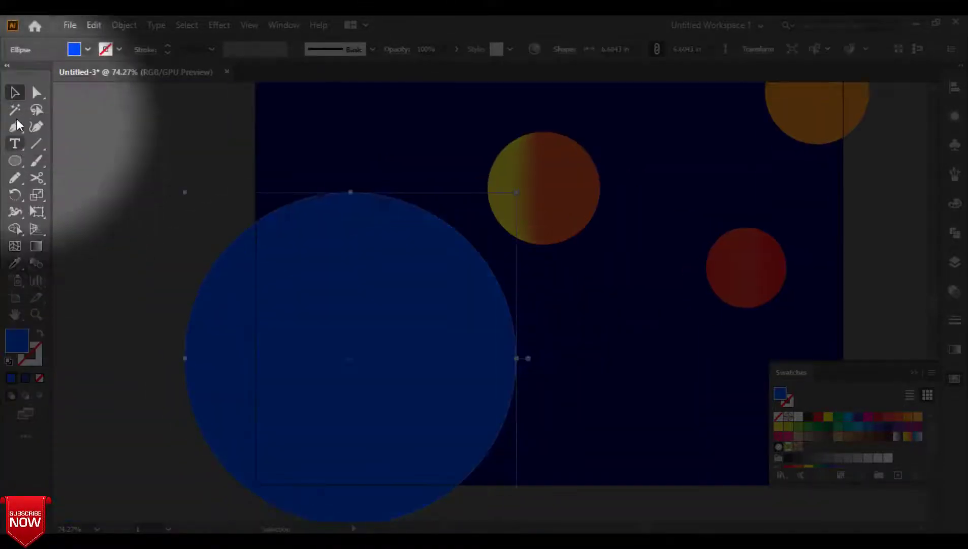
left_click(16, 126)
left_click(349, 193)
key("ctrl+z")
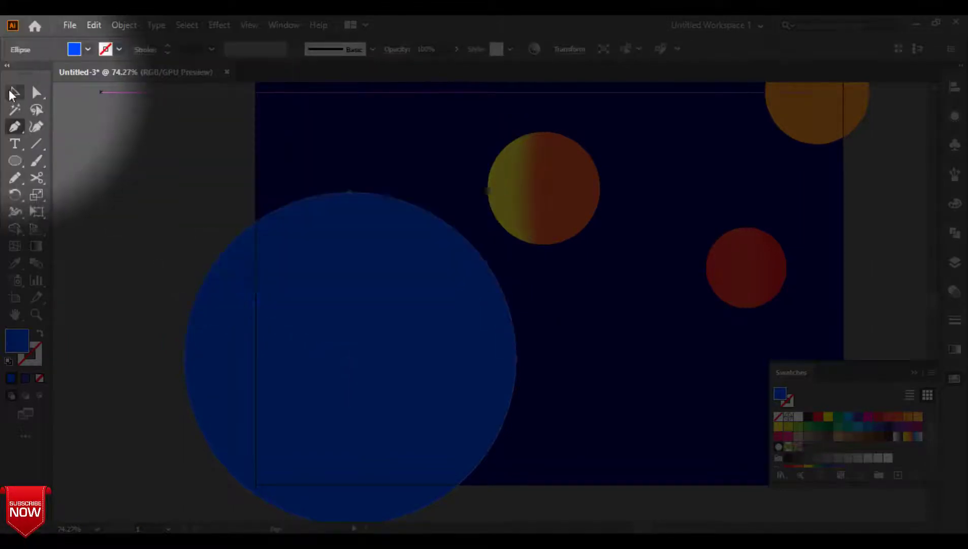
left_click(172, 199, "ctrl")
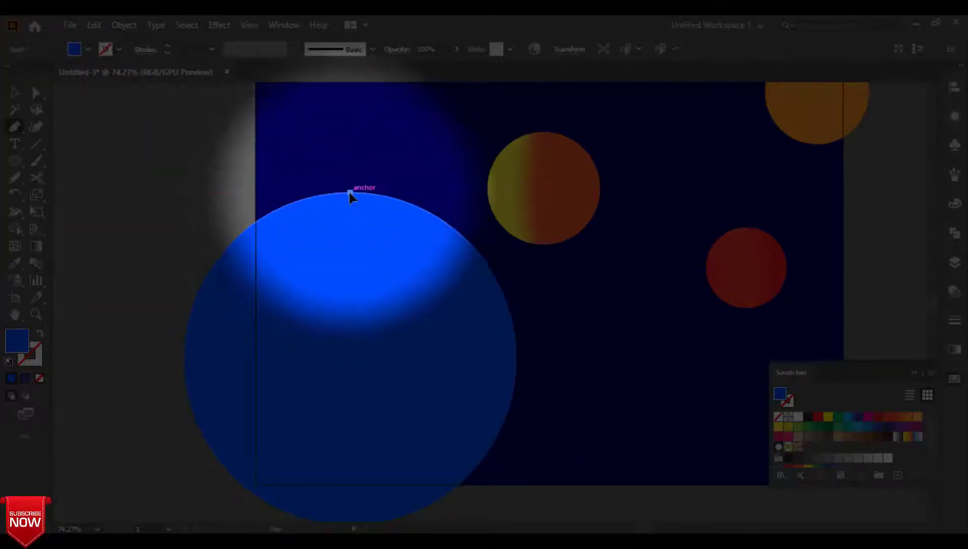
Draw a curved Pen path from the top of the large blue circle, through its interior, to its lower edge
left_click_drag(350, 193, 565, 98)
left_click_drag(553, 94, 532, 101)
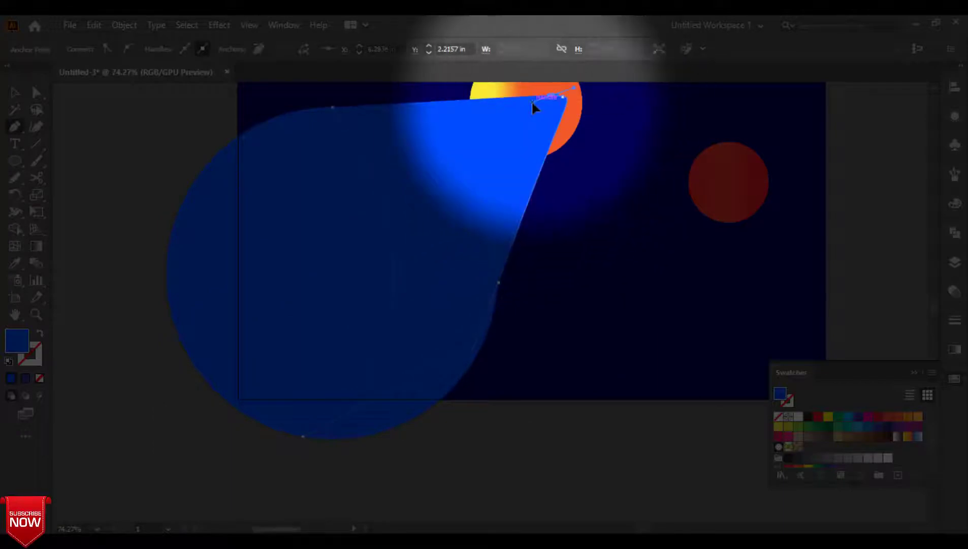
key("ctrl+z")
key("ctrl+z")
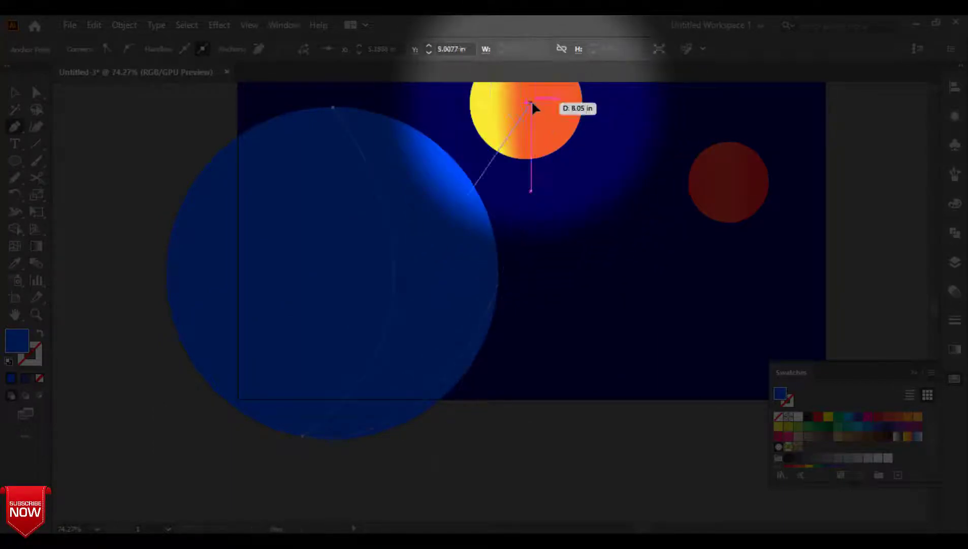
left_click_drag(499, 274, 234, 213)
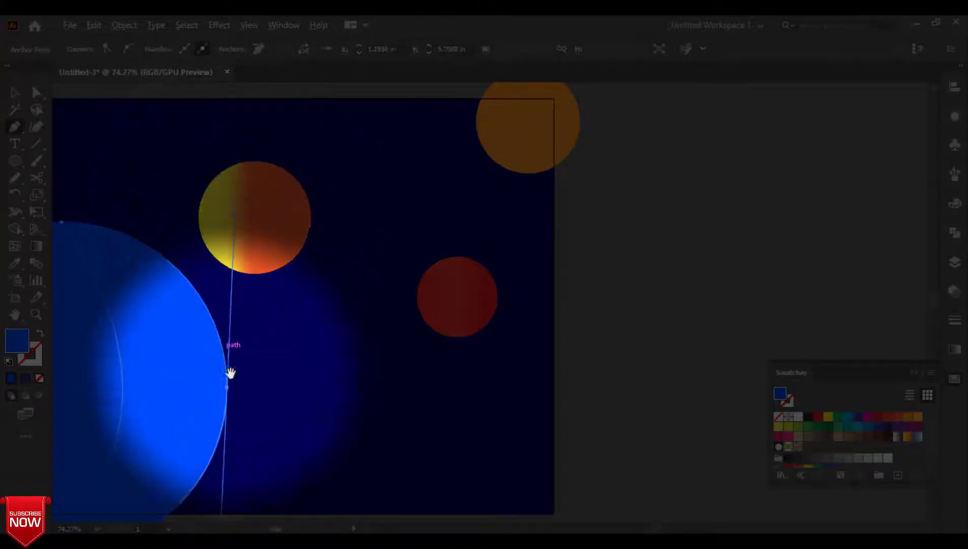
left_click_drag(230, 372, 502, 256)
Continue the Pen path up along the large circle's right edge and close it at the top as a crescent
left_click_drag(434, 385, 506, 326)
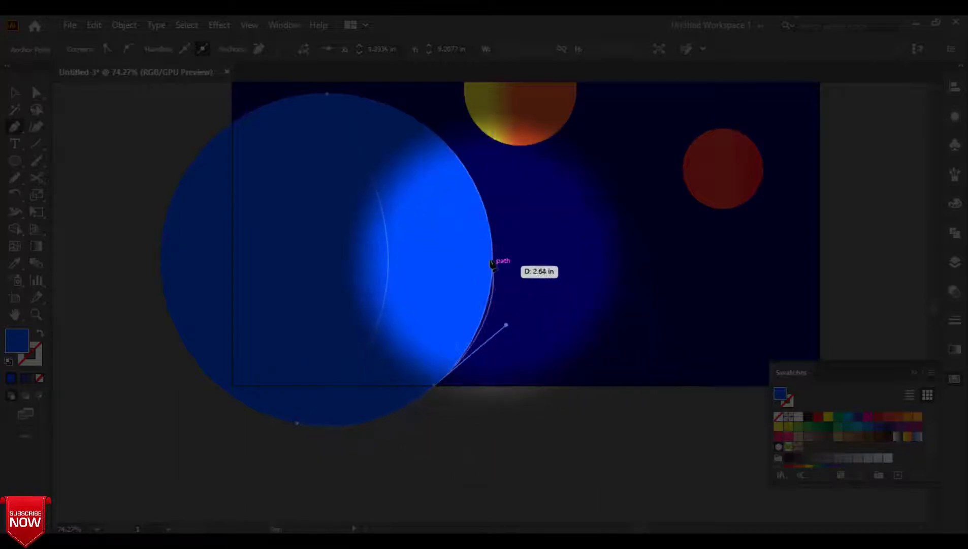
left_click(491, 232)
left_click_drag(326, 94, 177, 95)
key("ctrl+z")
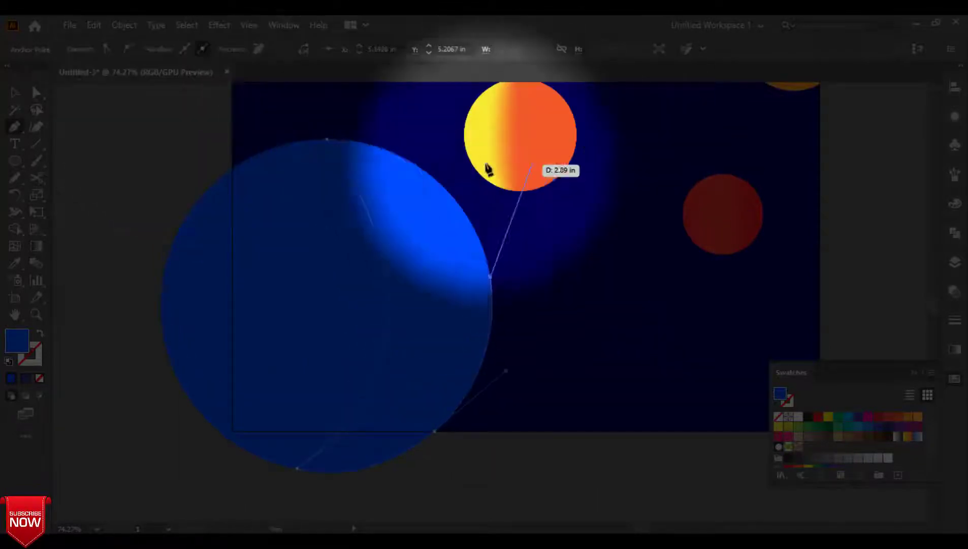
left_click_drag(405, 159, 487, 206)
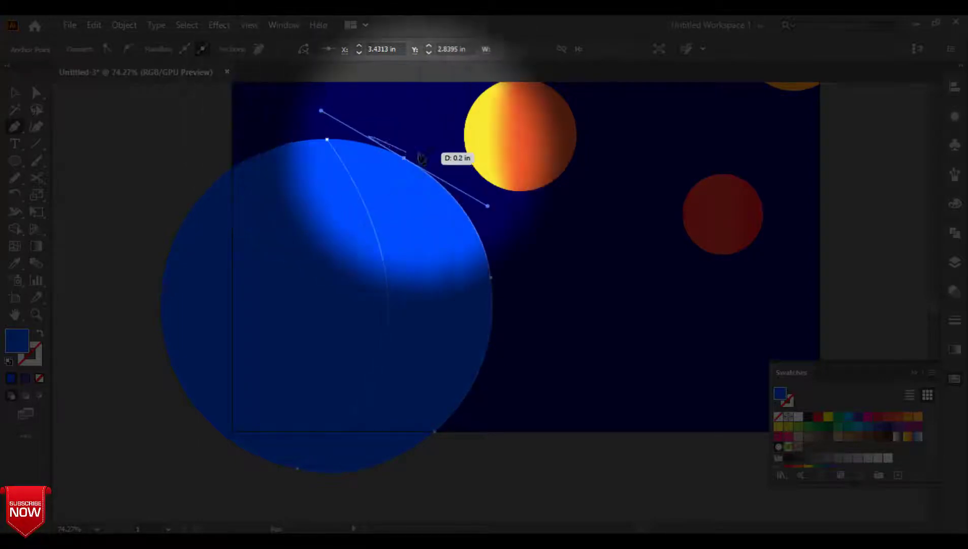
left_click_drag(326, 139, 292, 148)
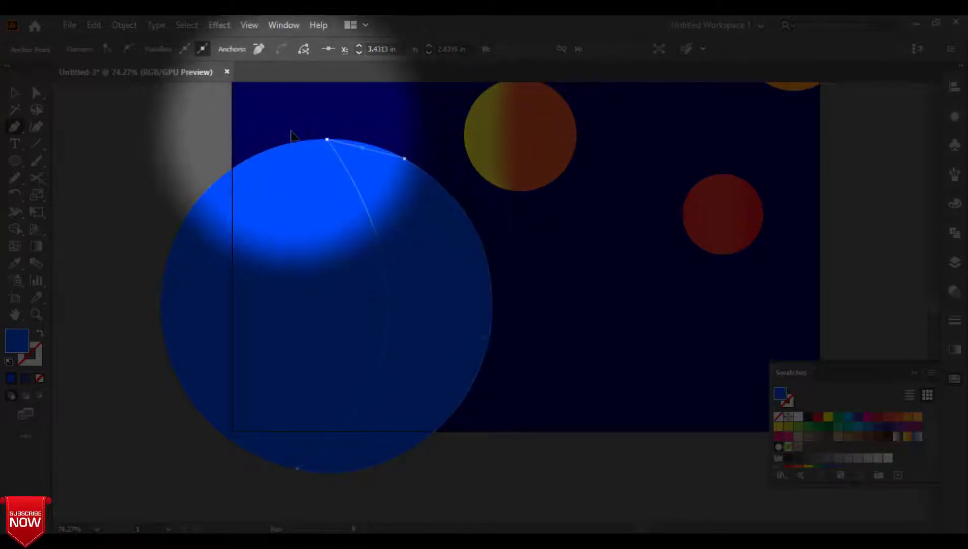
Fill the crescent with dark blue #001b60, starting from the colour sampled from the background
left_click(859, 416)
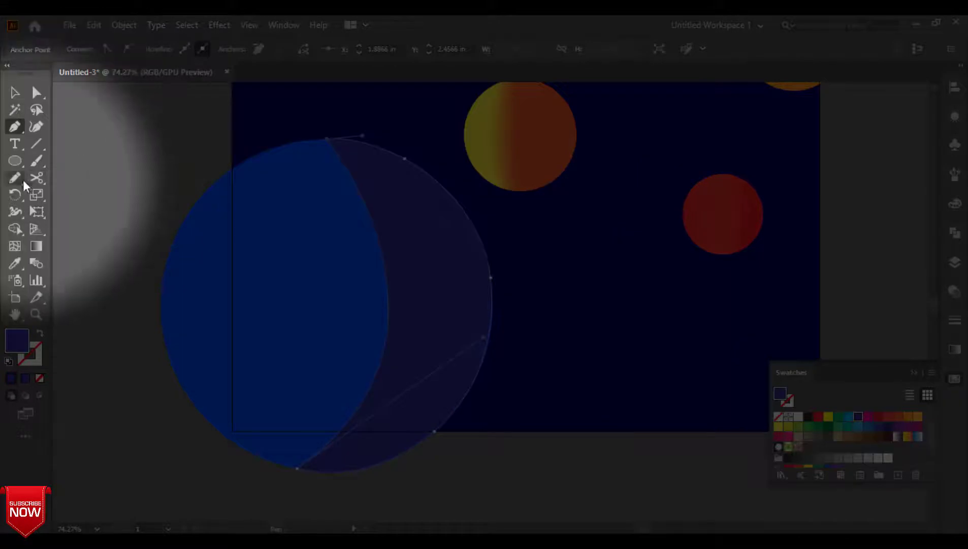
left_click(15, 262)
left_click(638, 228)
left_click(15, 92)
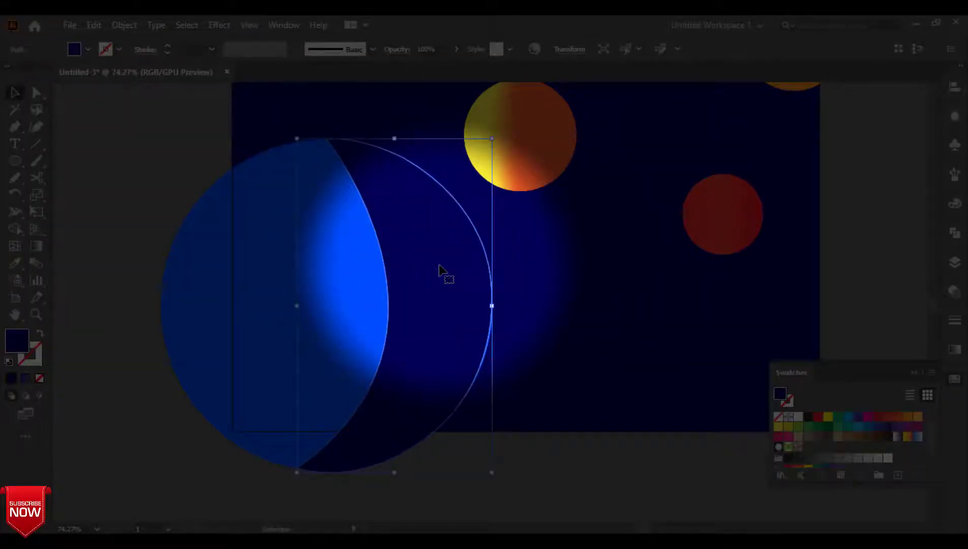
double_click(9, 339)
left_click(633, 191)
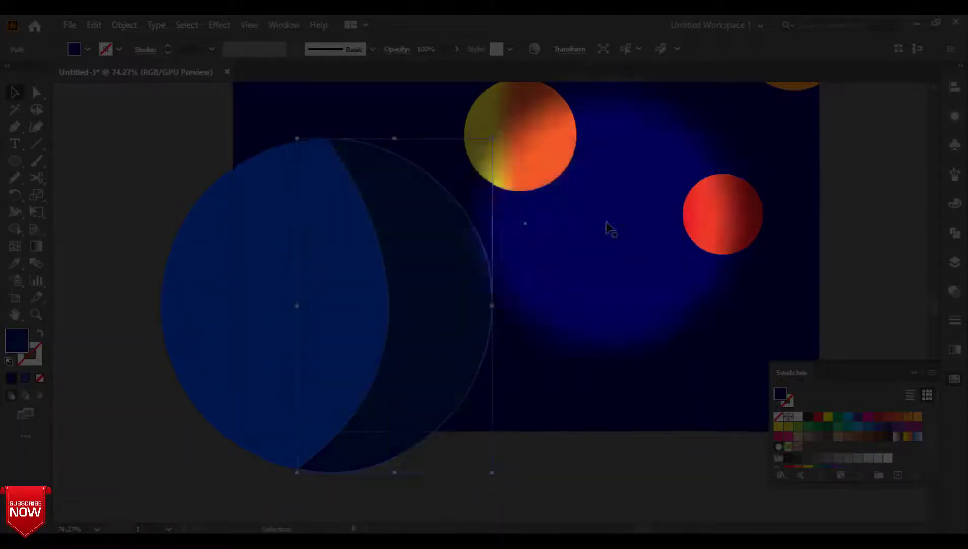
Apply the crescent's dark blue fill colour to its stroke with the Eyedropper
left_click(31, 354)
left_click(14, 263)
left_click(15, 92)
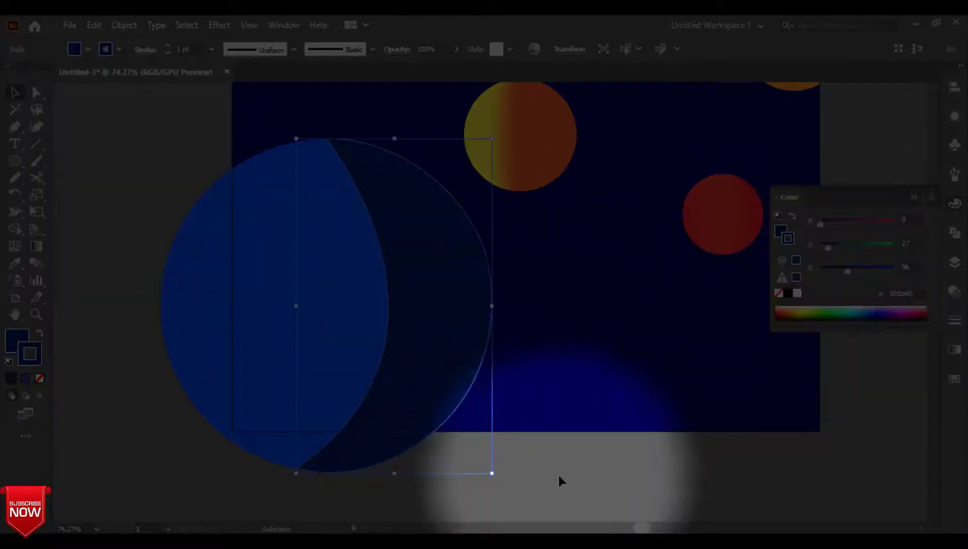
Set the crescent's stroke weight to 11 pt and deselect the shape
left_click(167, 46)
left_click(168, 46)
left_click(167, 45)
left_click(167, 46)
left_click(167, 46)
left_click(167, 46)
left_click(167, 45)
left_click(167, 46)
left_click(167, 46)
left_click(167, 46)
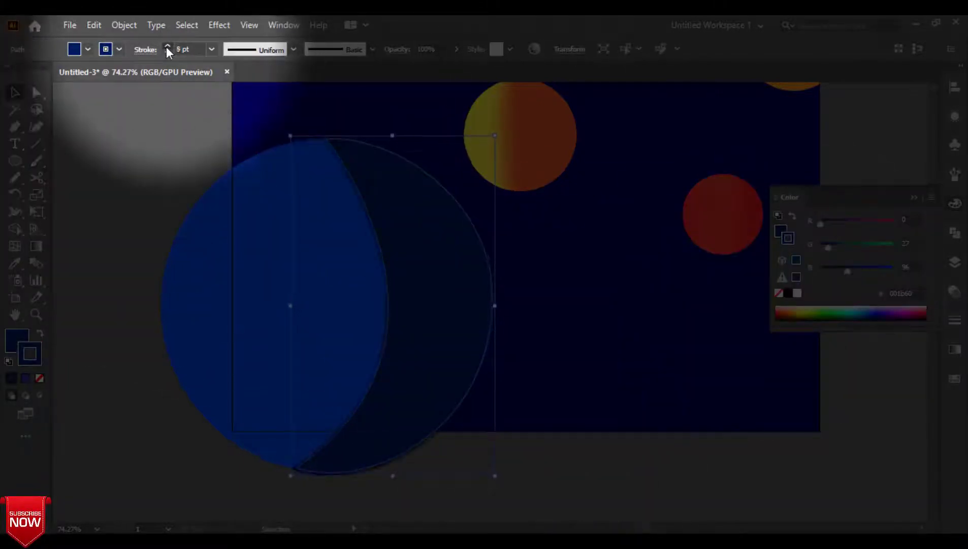
left_click(121, 144)
left_click(416, 377)
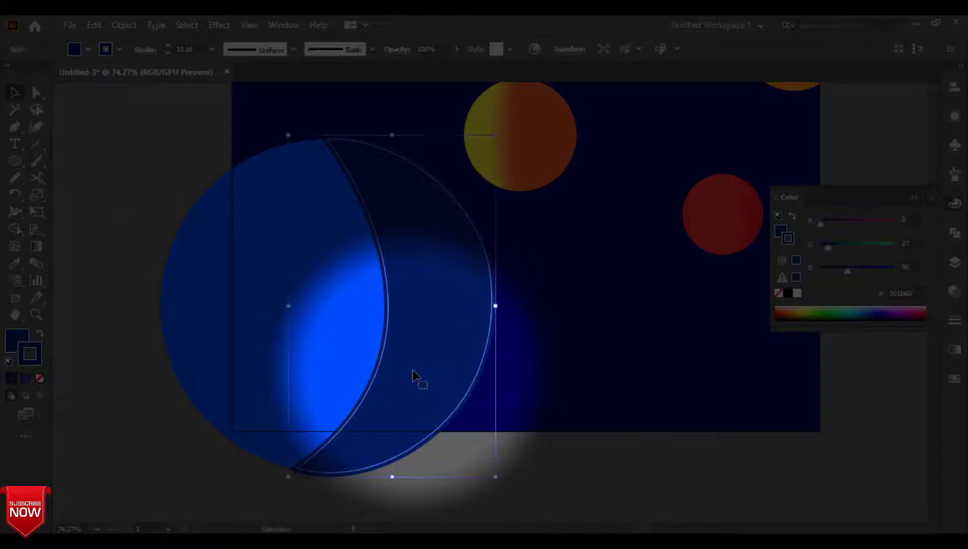
left_click(656, 460)
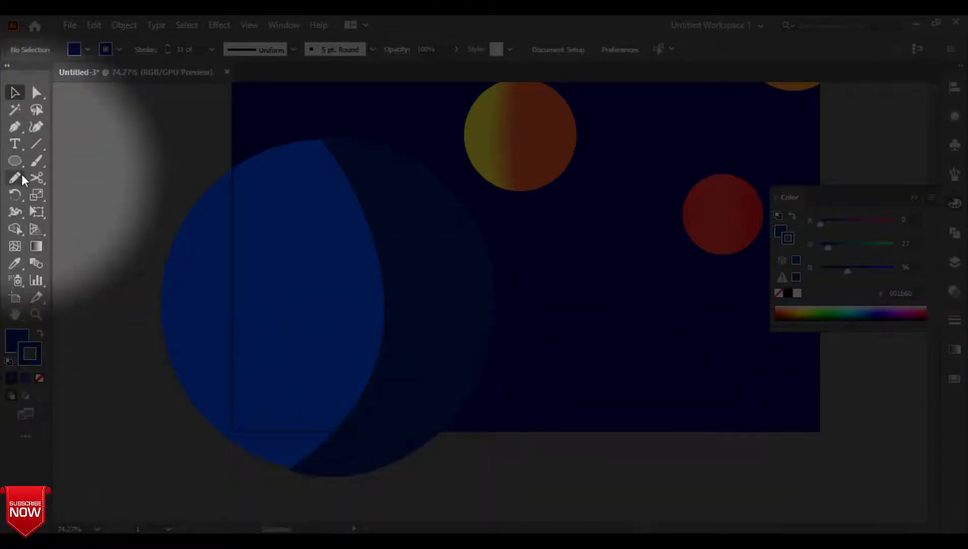
Draw a freehand wavy line with the Pencil tool inside the crescent, starting and ending near its right edge
left_click(15, 177)
mouse_move(487, 250)
left_mouse_down()
mouse_move(425, 249)
mouse_move(399, 295)
mouse_move(396, 357)
mouse_move(426, 414)
left_mouse_up()
left_click_drag(486, 396, 486, 397)
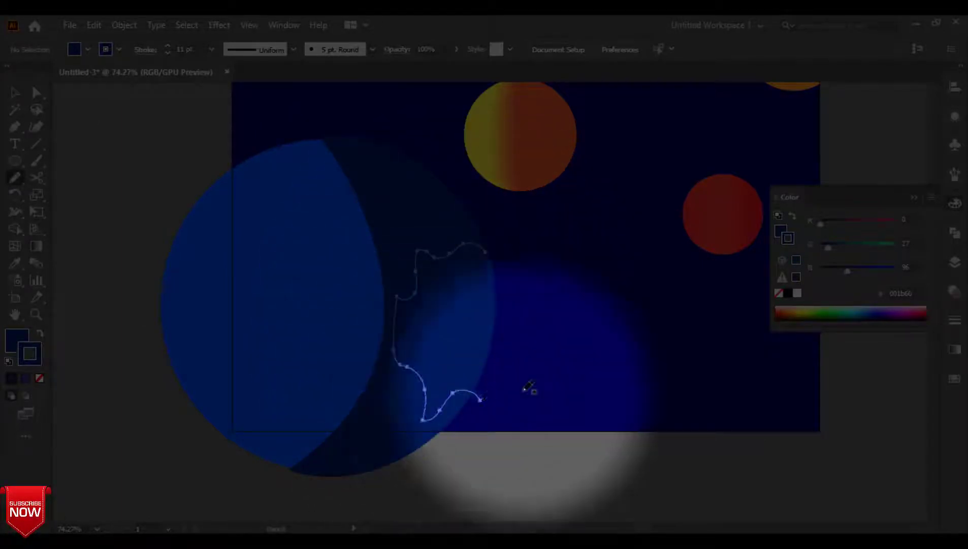
Close the wavy freehand path with a Pen tool curve along the crescent's outer right edge
left_click(36, 92)
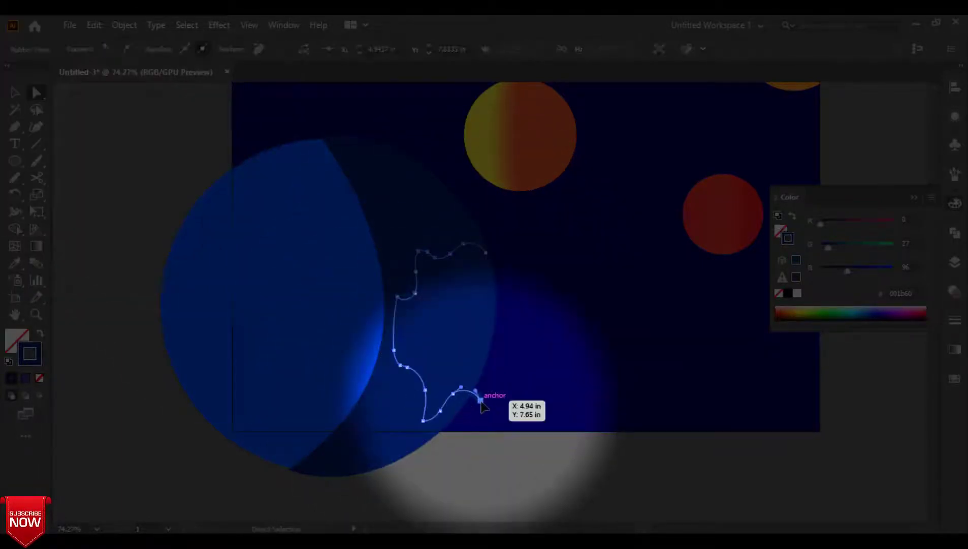
key("p")
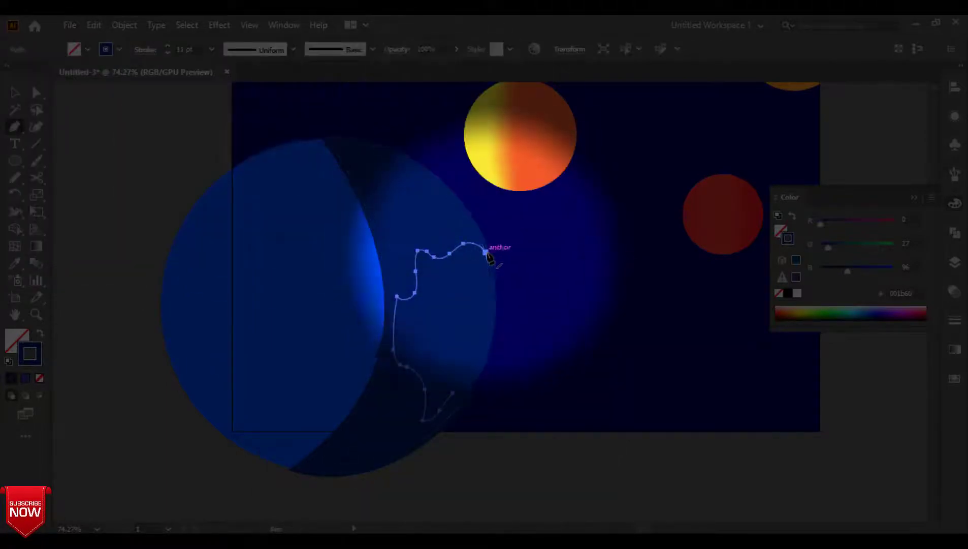
left_click(486, 252)
left_click_drag(464, 397, 421, 481)
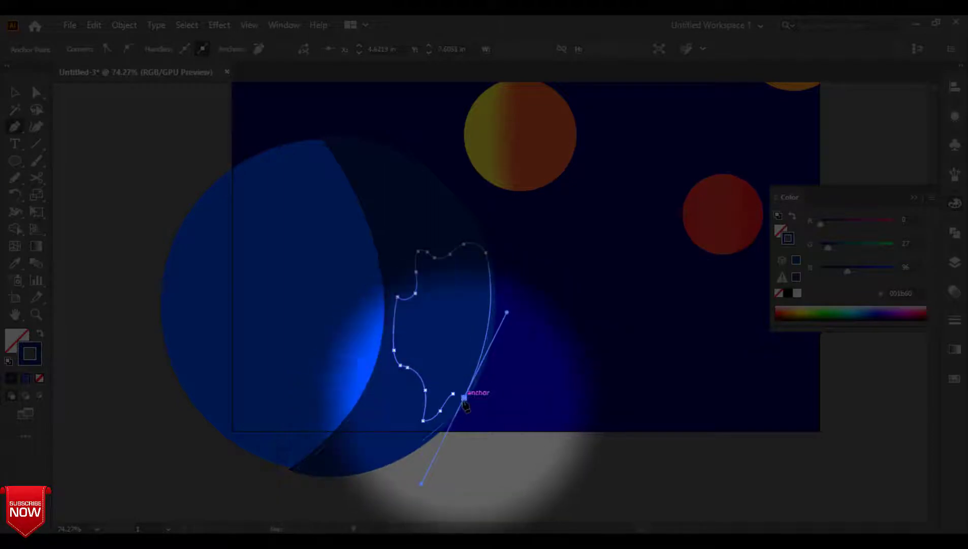
left_click(465, 397)
Fill the wavy landmass on the crescent with the planet's sampled blue, adjust it to #3654ff, and deselect it
left_click(15, 263)
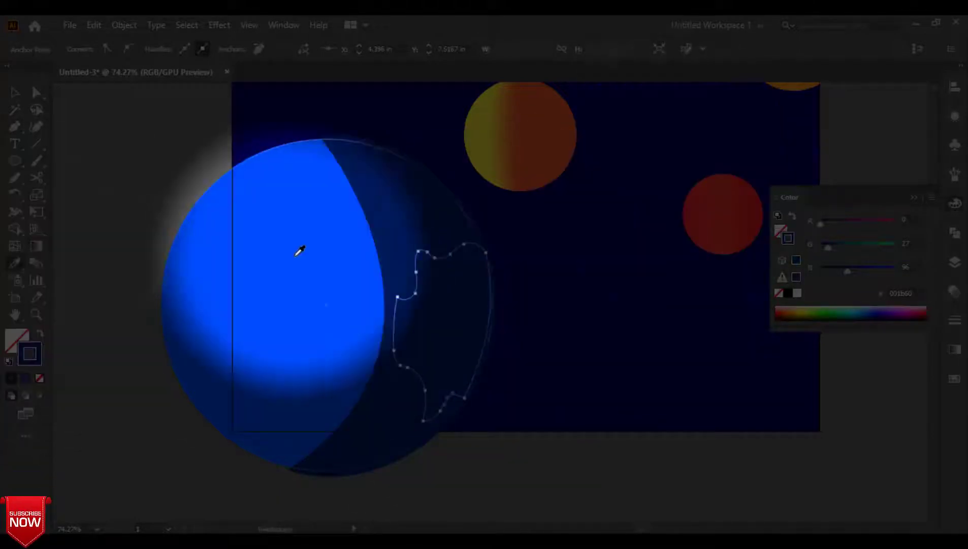
left_click(298, 250)
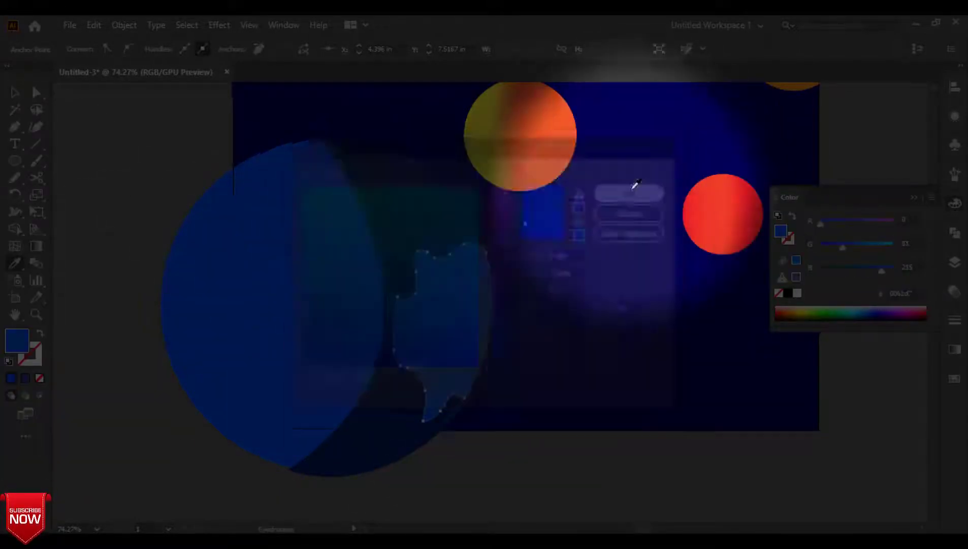
left_click(15, 92)
left_click(439, 319)
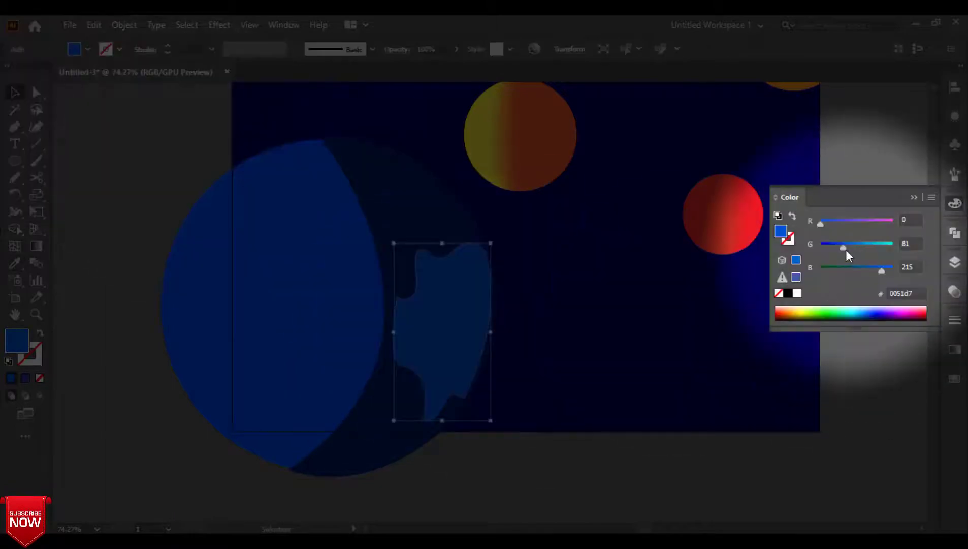
left_click_drag(820, 223, 834, 246)
left_click_drag(882, 271, 892, 271)
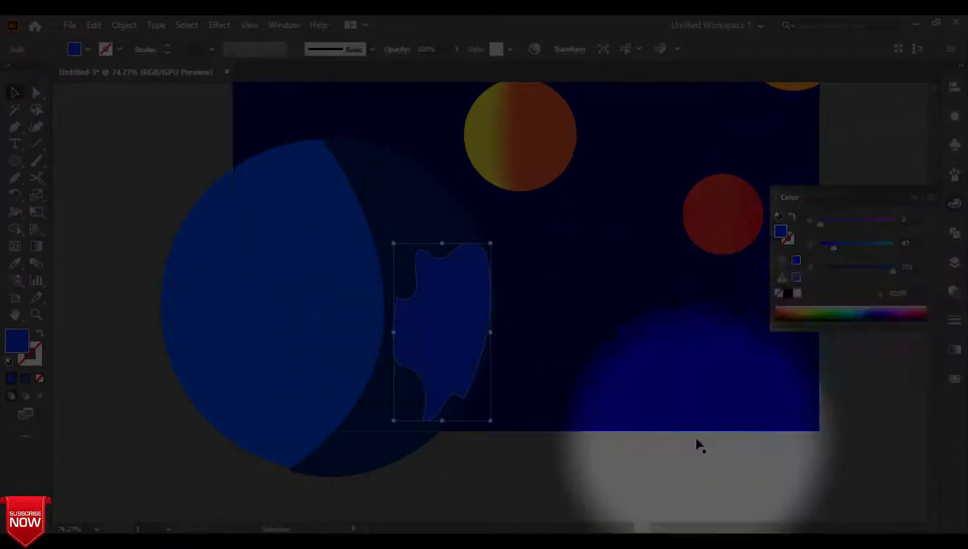
left_click_drag(834, 247, 837, 223)
left_click(526, 387)
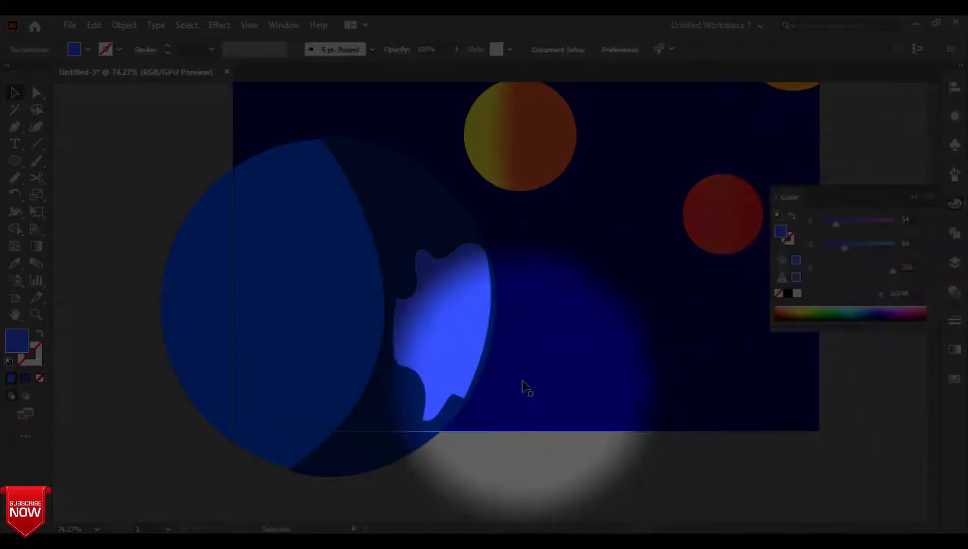
Draw a curved Pen tool segment along the crescent's upper right edge, with its end anchor ready for a new direction
left_click(15, 177)
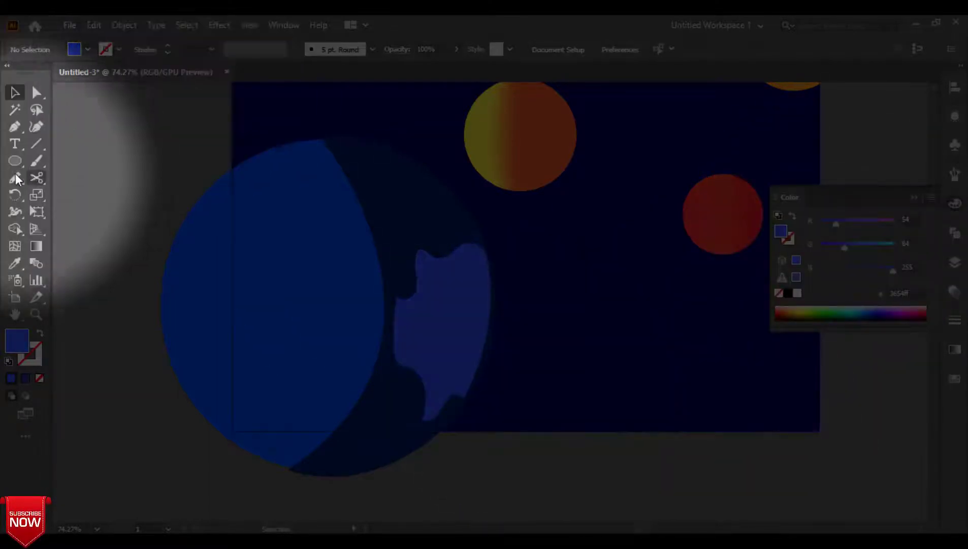
left_click(15, 126)
left_click(379, 144)
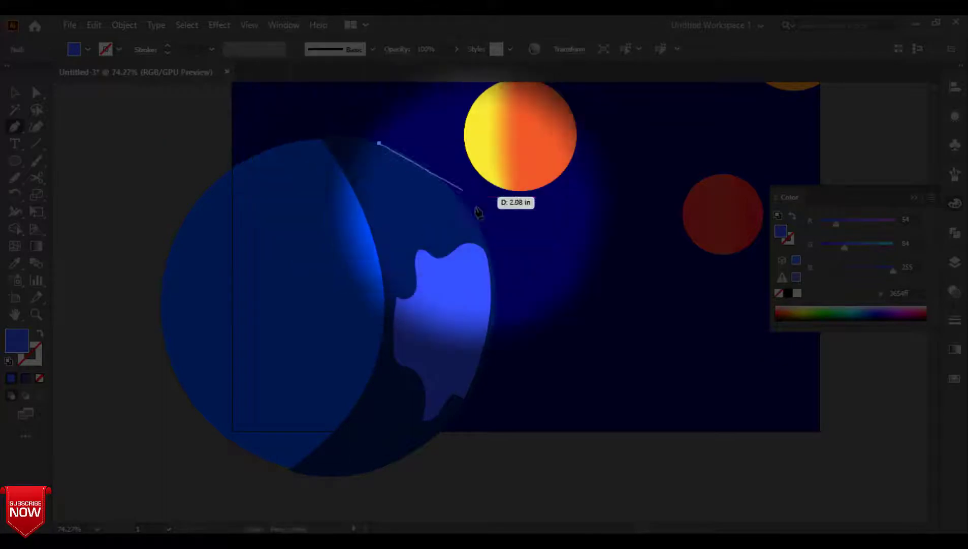
left_click_drag(471, 214, 498, 268)
left_click(471, 214)
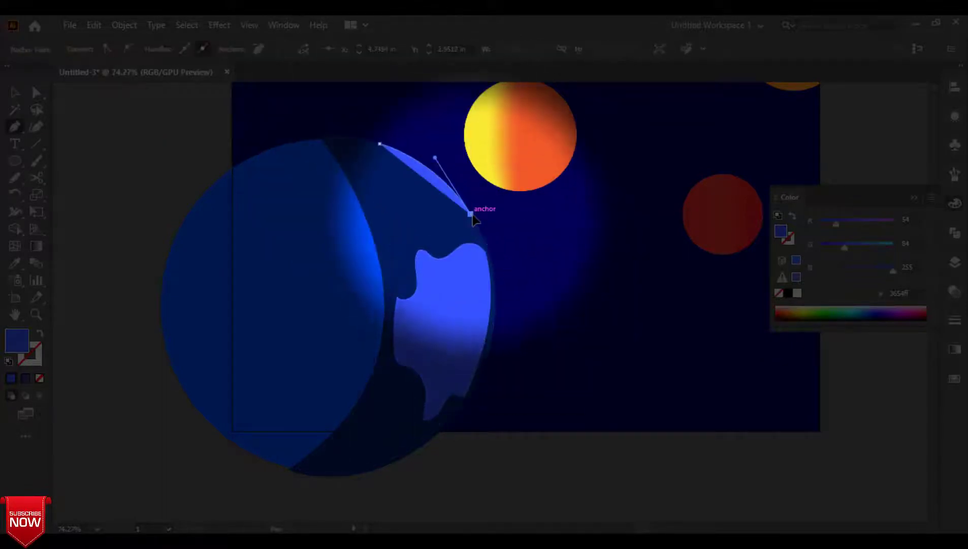
Close the upper right curve with a wavy freehand Pencil outline inside the crescent to form a second landmass
left_click(15, 177)
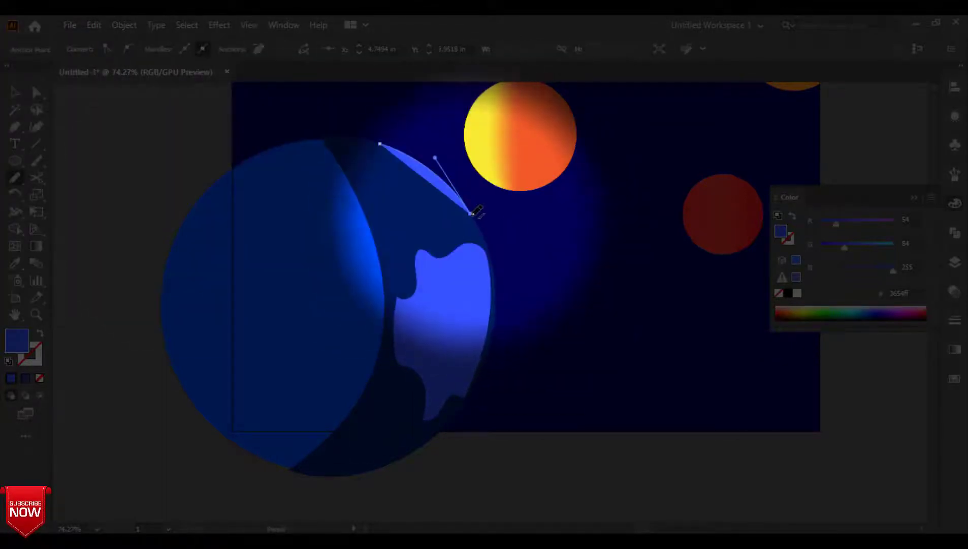
mouse_move(472, 214)
left_mouse_down()
mouse_move(444, 214)
mouse_move(434, 198)
mouse_move(440, 224)
mouse_move(422, 224)
mouse_move(422, 199)
mouse_move(400, 215)
mouse_move(388, 208)
mouse_move(420, 191)
mouse_move(380, 143)
left_mouse_up()
left_click(10, 92)
left_click(145, 181)
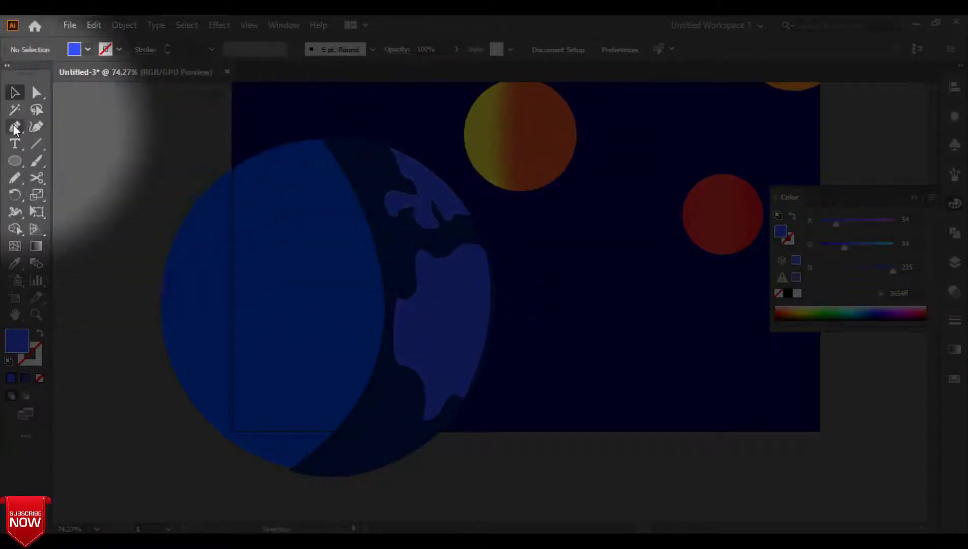
Draw a freehand continent outline across the planet's bright blue side and fill it with dark green #006f40
left_click(16, 175)
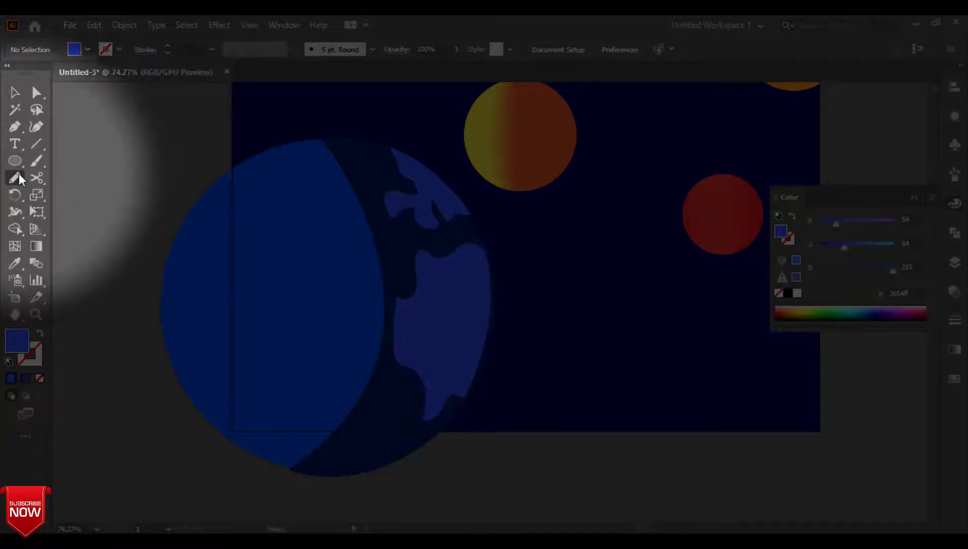
mouse_move(235, 166)
left_mouse_down()
mouse_move(311, 177)
mouse_move(305, 189)
mouse_move(263, 197)
mouse_move(260, 220)
mouse_move(321, 208)
mouse_move(283, 240)
mouse_move(187, 276)
mouse_move(183, 289)
mouse_move(223, 314)
mouse_move(371, 318)
mouse_move(320, 408)
mouse_move(316, 460)
mouse_move(279, 452)
mouse_move(225, 403)
mouse_move(238, 359)
mouse_move(228, 326)
mouse_move(181, 298)
mouse_move(166, 274)
mouse_move(233, 167)
left_mouse_up()
double_click(18, 340)
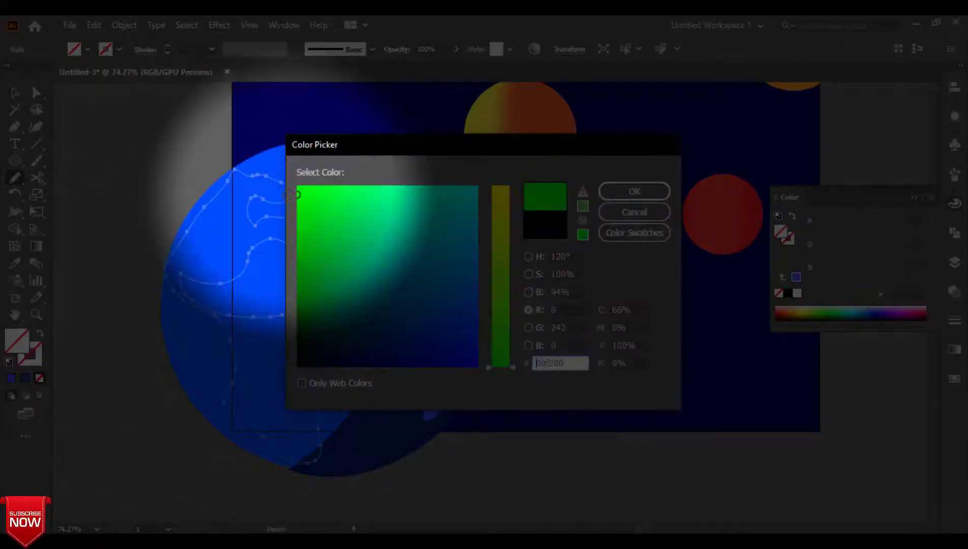
left_click(396, 277)
left_click(341, 285)
left_click(634, 191)
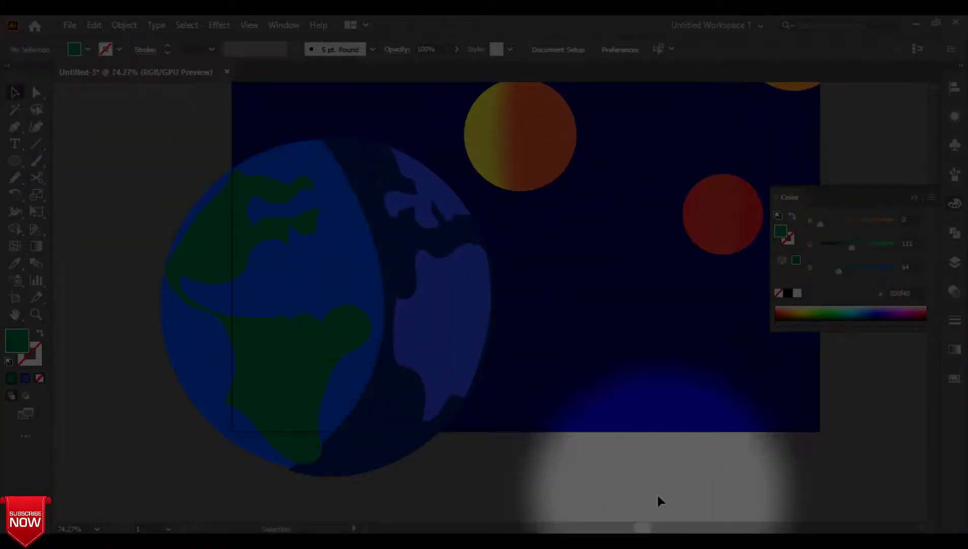
Draw a green Pen tool shape from the planet's lower left edge through the crescent up to the crescent's top tip
left_click(15, 126)
left_click(198, 410)
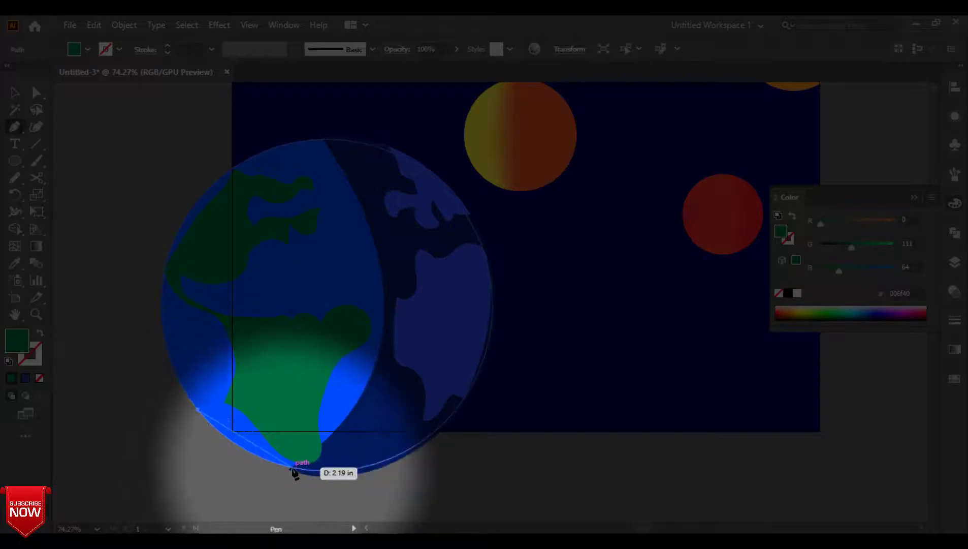
left_click_drag(291, 467, 355, 479)
left_click(291, 467)
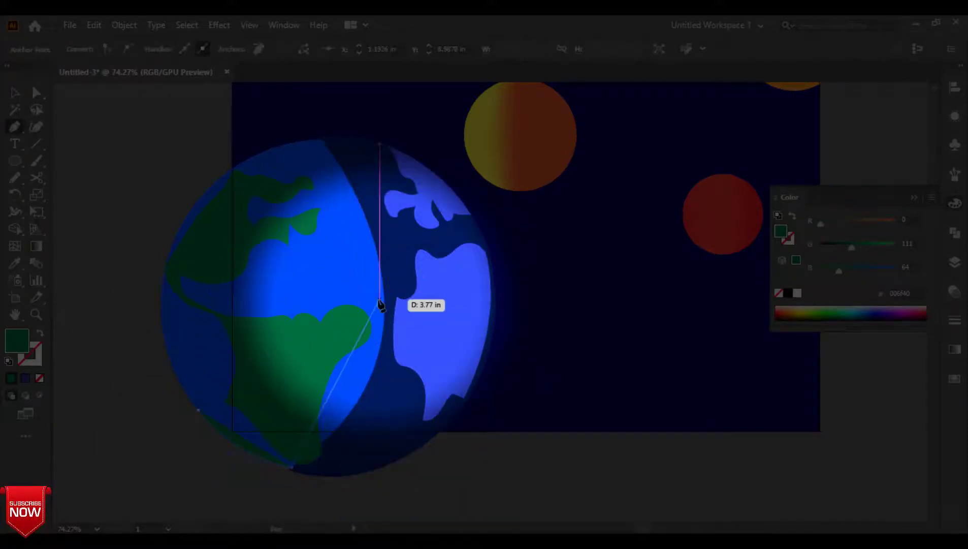
left_click(386, 439)
left_click(429, 316)
left_click(420, 262)
left_click(417, 222)
left_click(394, 186)
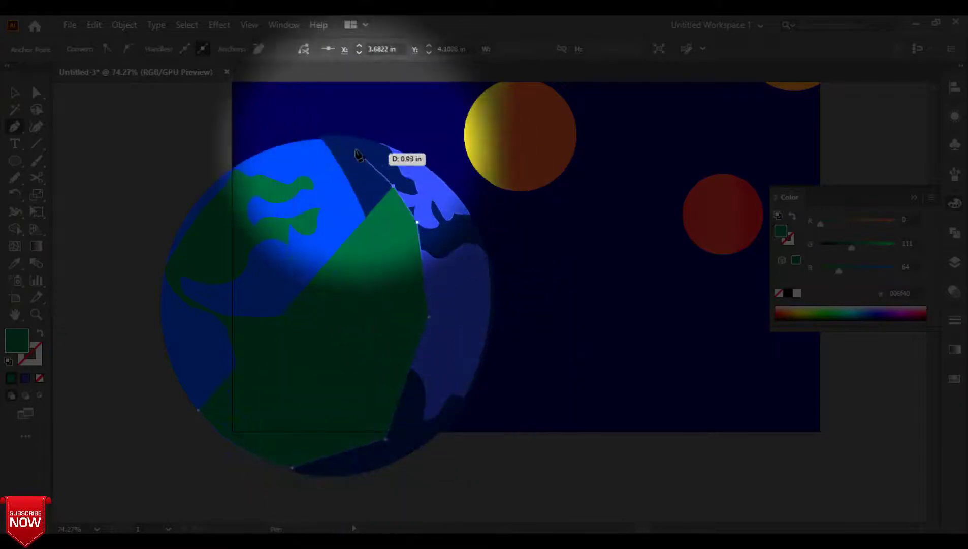
left_click(355, 148)
left_click(326, 138)
Try restacking the green Pen shape by sending it to the back and bringing it to the front, and deselect it
scroll(201, 410, "left", 5)
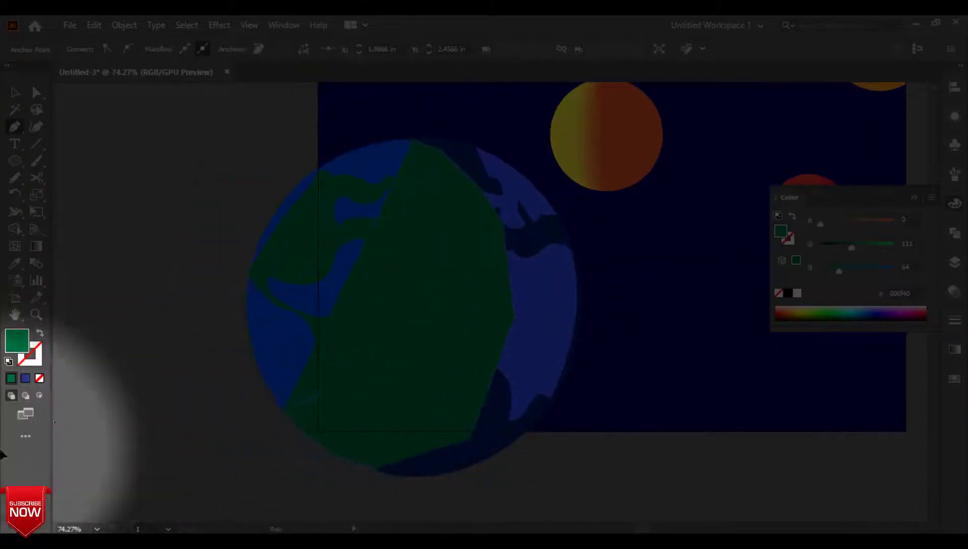
left_click(14, 93)
right_click(572, 219)
mouse_move(615, 459)
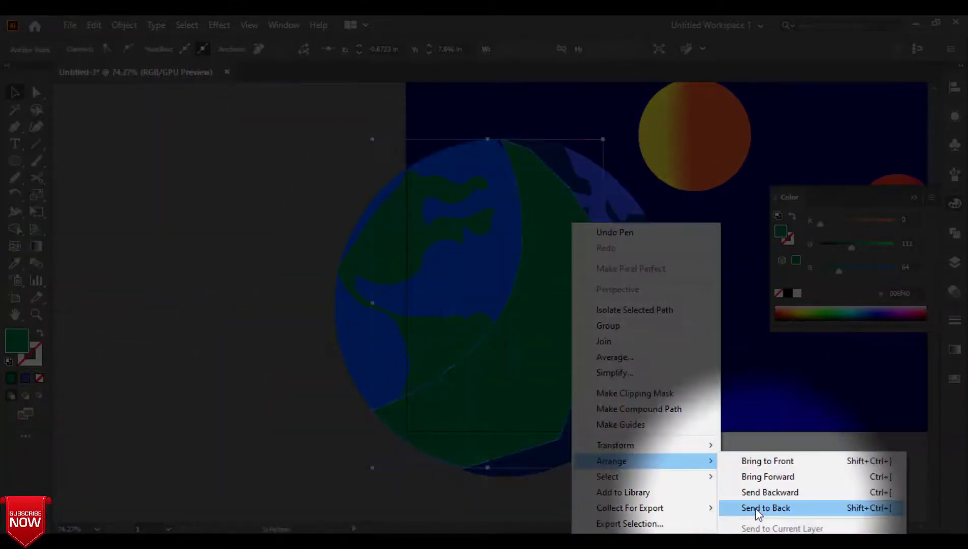
left_click(756, 507)
right_click(530, 384)
mouse_move(655, 303)
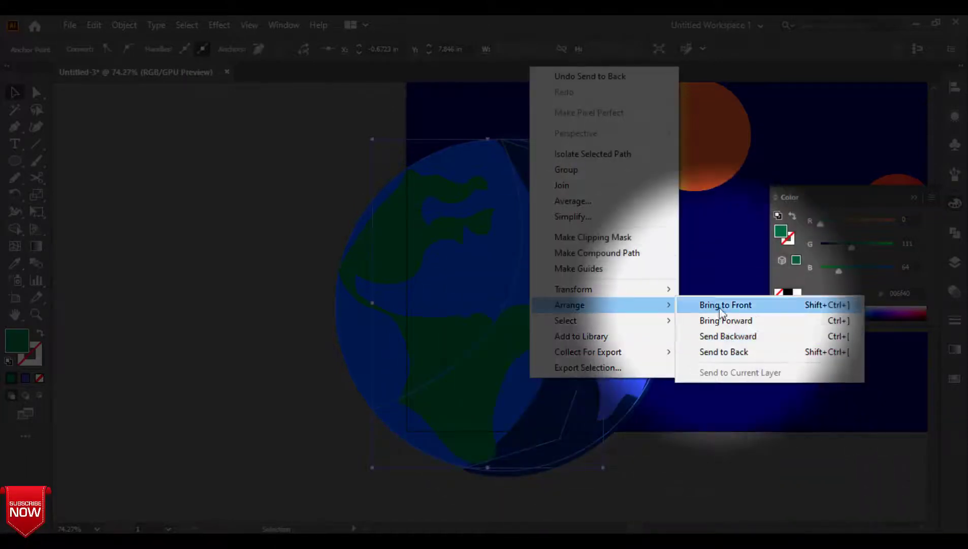
left_click(716, 305)
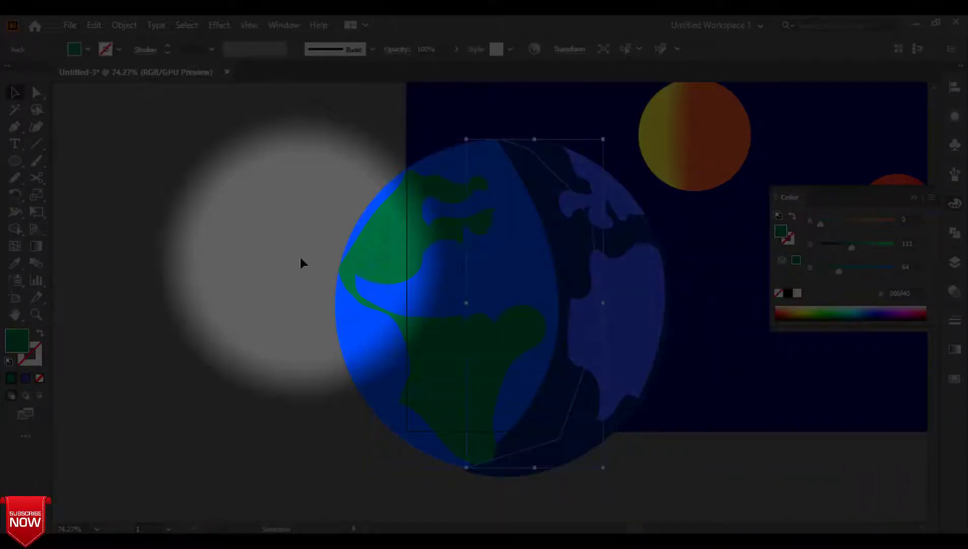
left_click(300, 261)
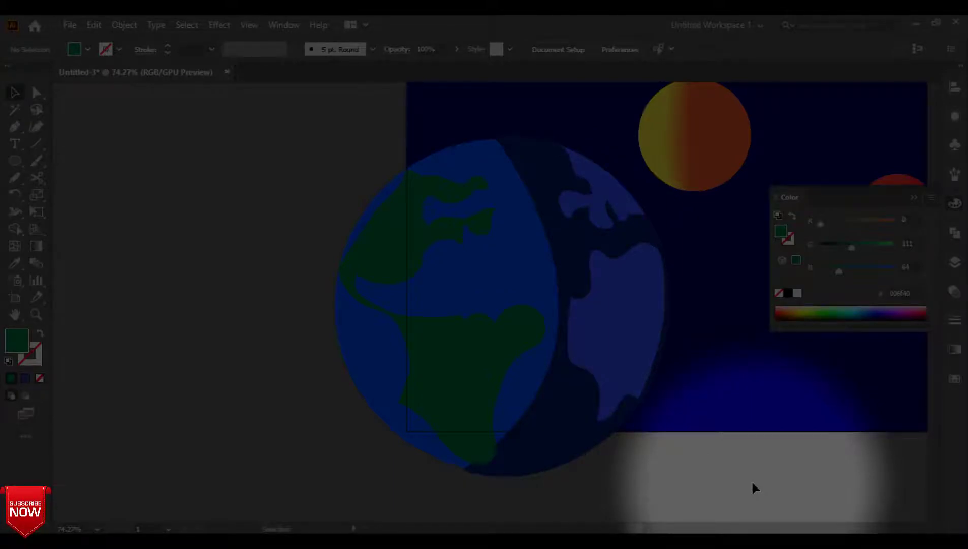
Collapse the Color panel and show the whole artwork at 50% zoom
key("ctrl+minus")
key("ctrl+minus")
left_click_drag(615, 188, 479, 229)
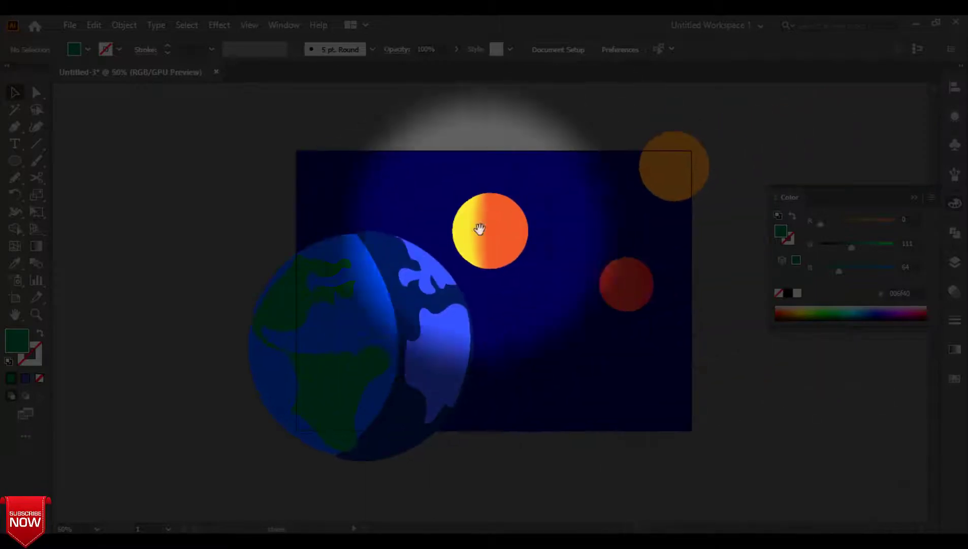
left_click(915, 197)
key("ctrl+plus")
key("ctrl+plus")
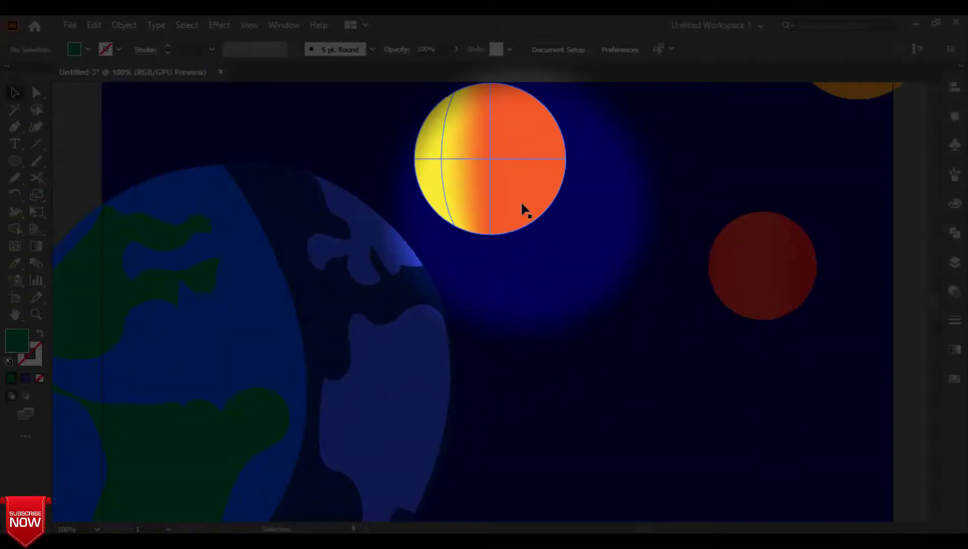
key("ctrl+minus")
key("ctrl+minus")
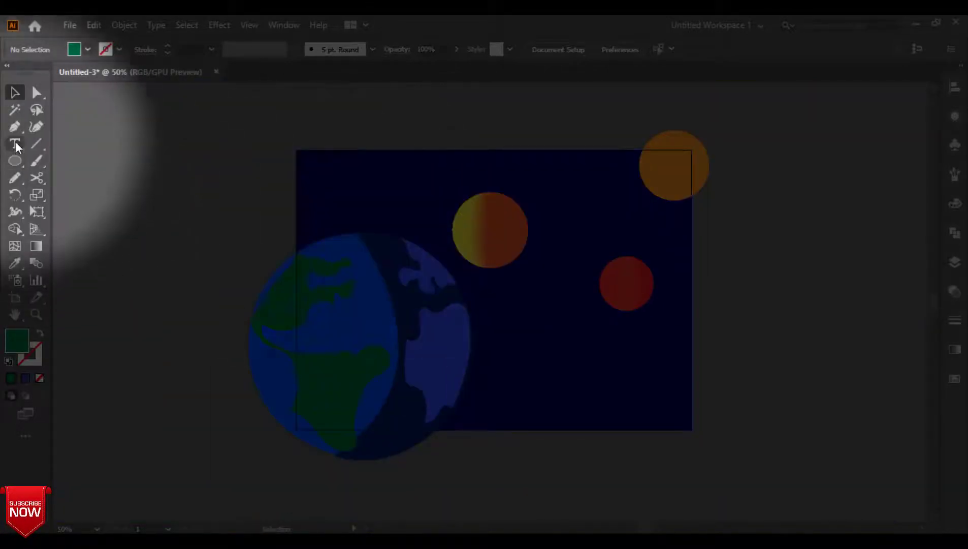
Draw a green half-leaf about 1.2 in wide and 2 in high with the Pen tool below the yellow-orange circle
left_click(15, 127)
left_click(543, 293)
left_click_drag(503, 359, 502, 423)
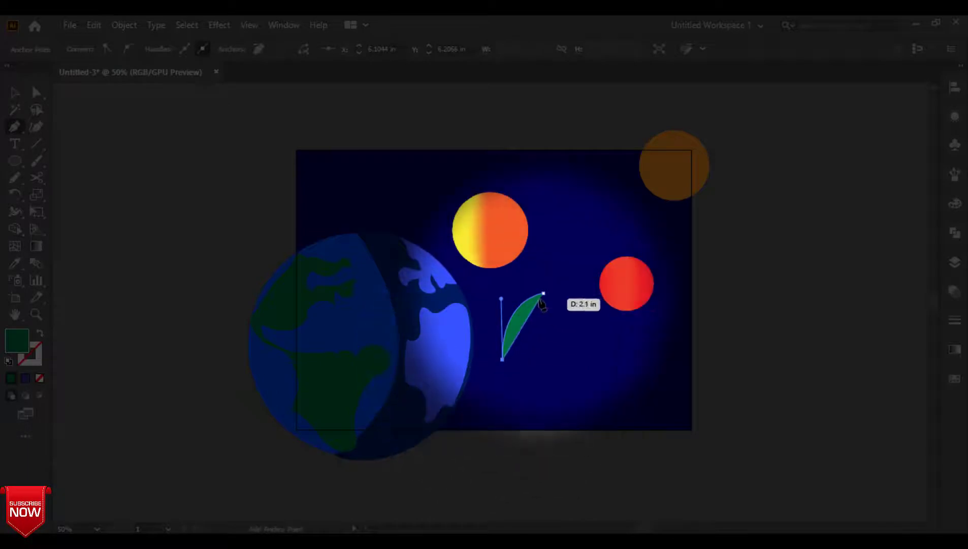
left_click(544, 293)
left_click(14, 92)
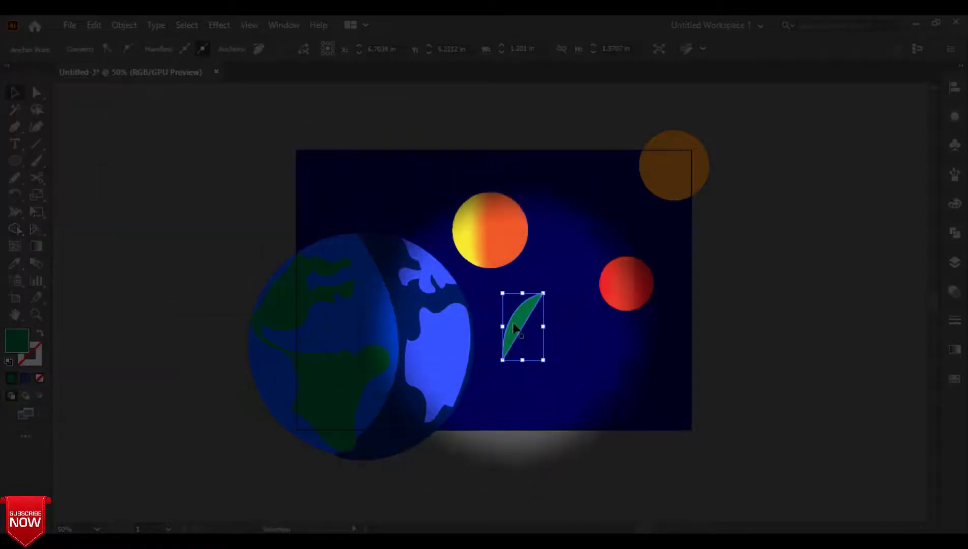
Duplicate the half-leaf, rotate the copy, and fit its straight edge against the original to form a full leaf shape
left_click_drag(516, 329, 626, 373)
left_click_drag(628, 323, 536, 332)
mouse_move(534, 376)
left_mouse_down()
mouse_move(538, 364)
mouse_move(538, 375)
left_mouse_up()
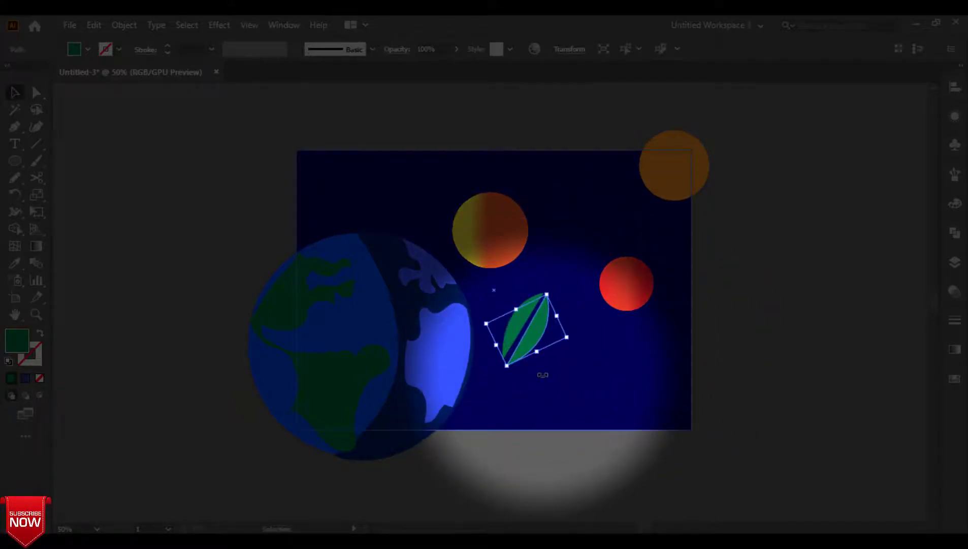
left_click_drag(542, 365, 525, 334)
left_click(735, 322)
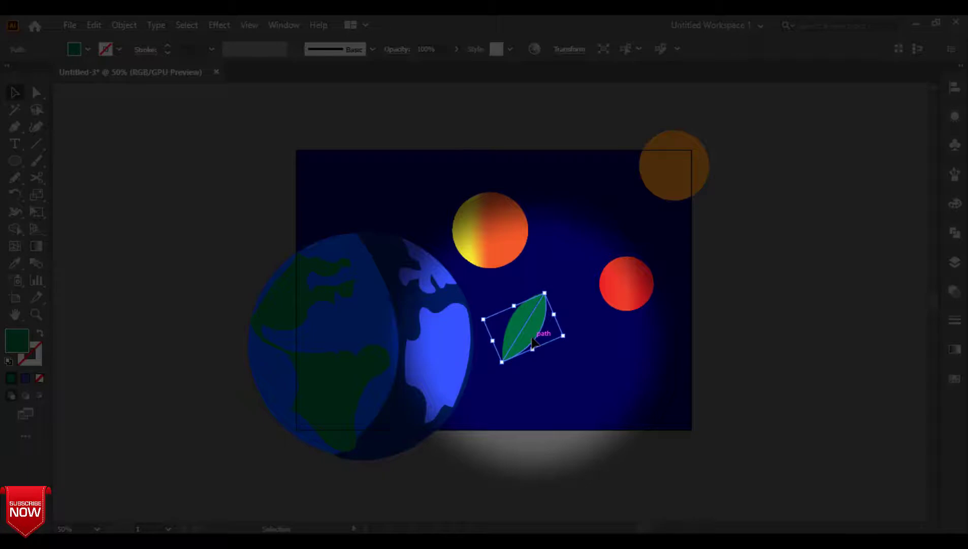
left_click(572, 439)
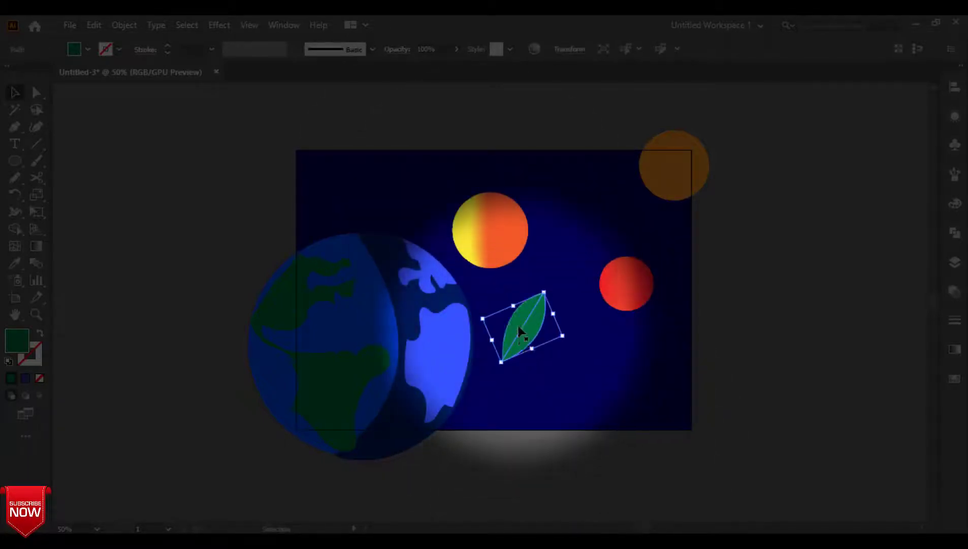
left_click(609, 350)
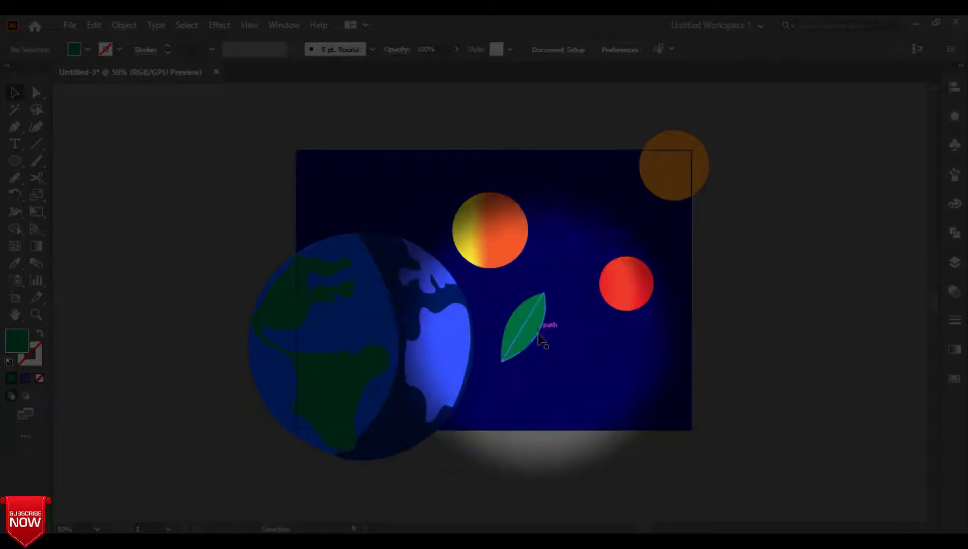
Recolour the right half of the leaf shape dark red with R 104, G 0, B 23
double_click(17, 341)
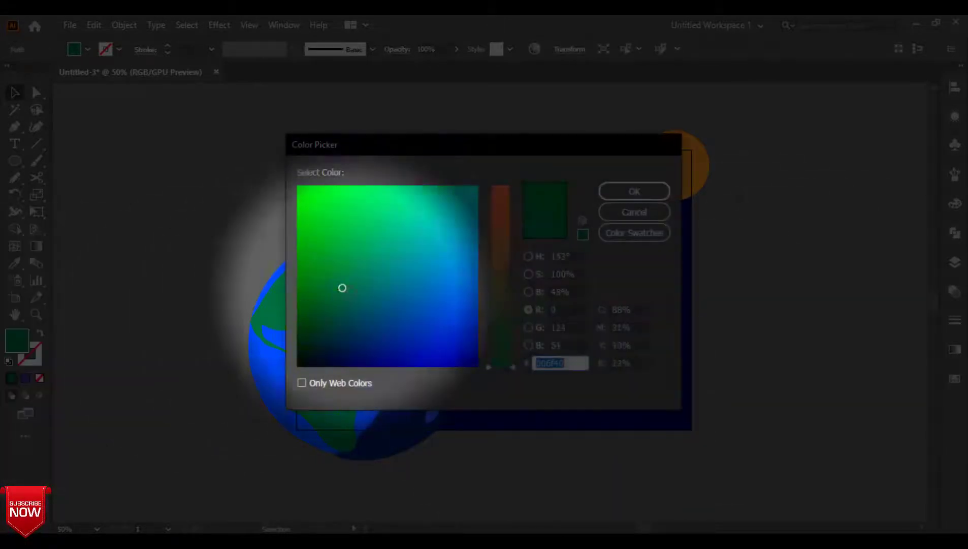
left_click(404, 263)
mouse_move(508, 218)
left_mouse_down()
mouse_move(512, 345)
mouse_move(514, 178)
left_mouse_up()
mouse_move(341, 345)
left_mouse_down()
mouse_move(356, 328)
mouse_move(313, 365)
left_mouse_up()
left_click_drag(496, 329, 494, 249)
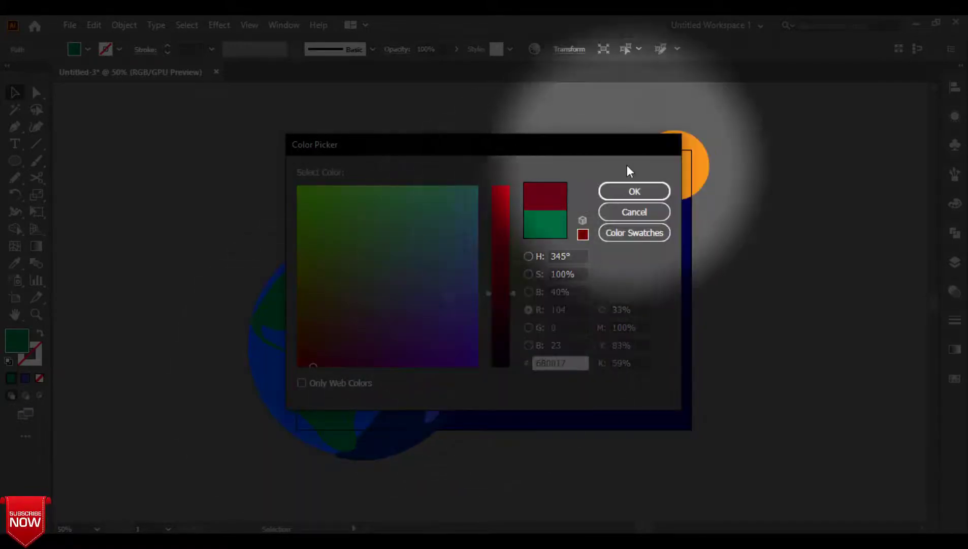
left_click(634, 191)
Fill the left half of the leaf shape with bright red and deselect it
left_click(509, 325)
double_click(17, 340)
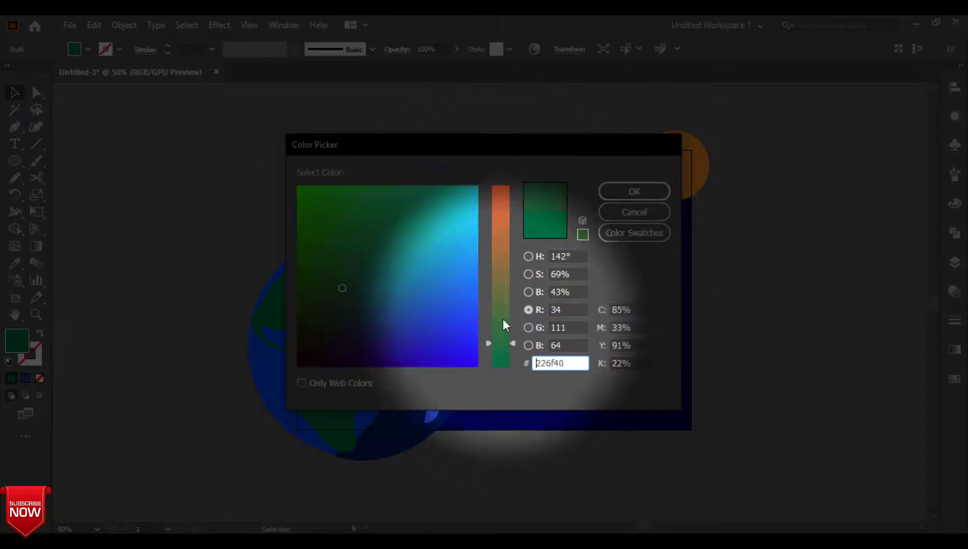
left_click_drag(503, 318, 499, 187)
left_click_drag(328, 345, 296, 367)
left_click(634, 191)
left_click(847, 271)
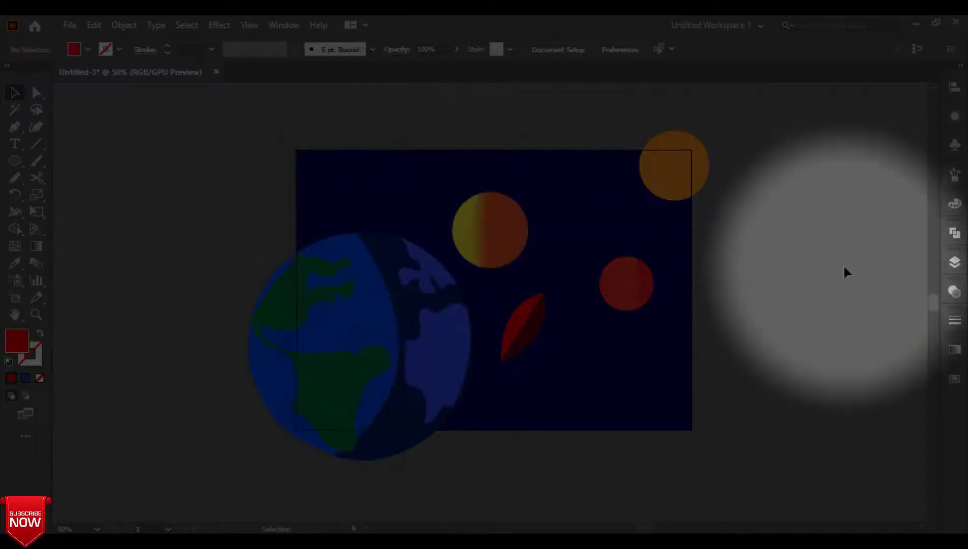
Add a round window about 0.57 in wide near the rocket's nose, filled with the Earth's blue and centred on the body
left_click(15, 161)
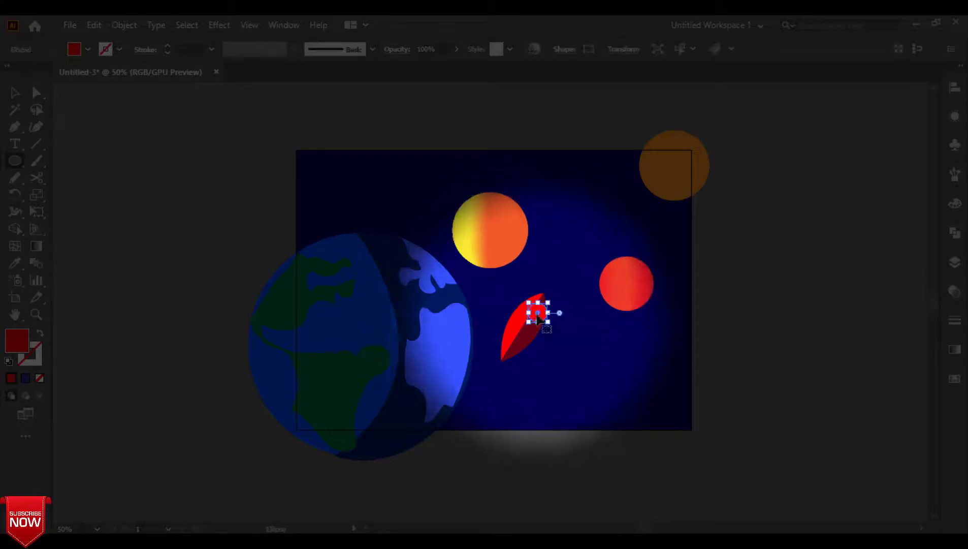
left_click(14, 93)
left_click(15, 263)
left_click(345, 314)
left_click(15, 93)
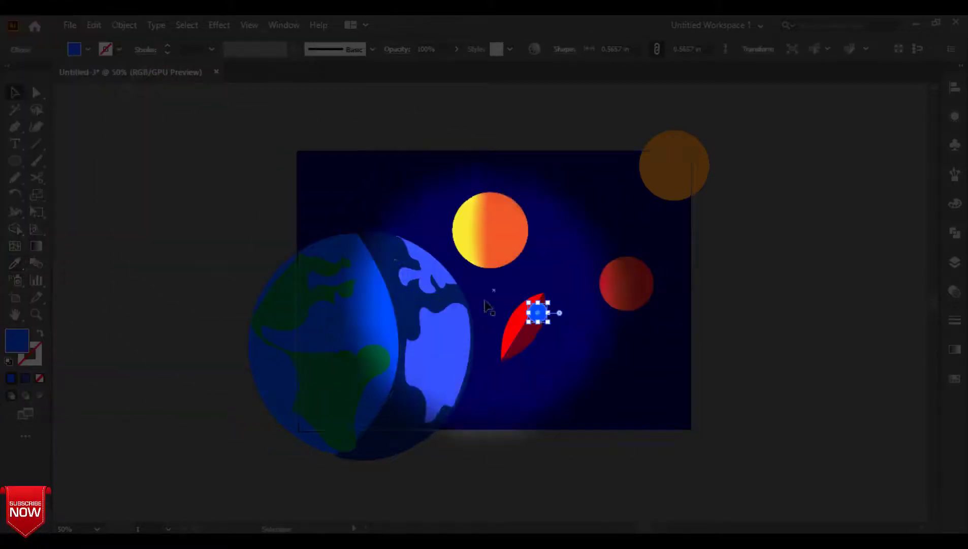
left_click_drag(538, 312, 533, 316)
left_click(885, 305)
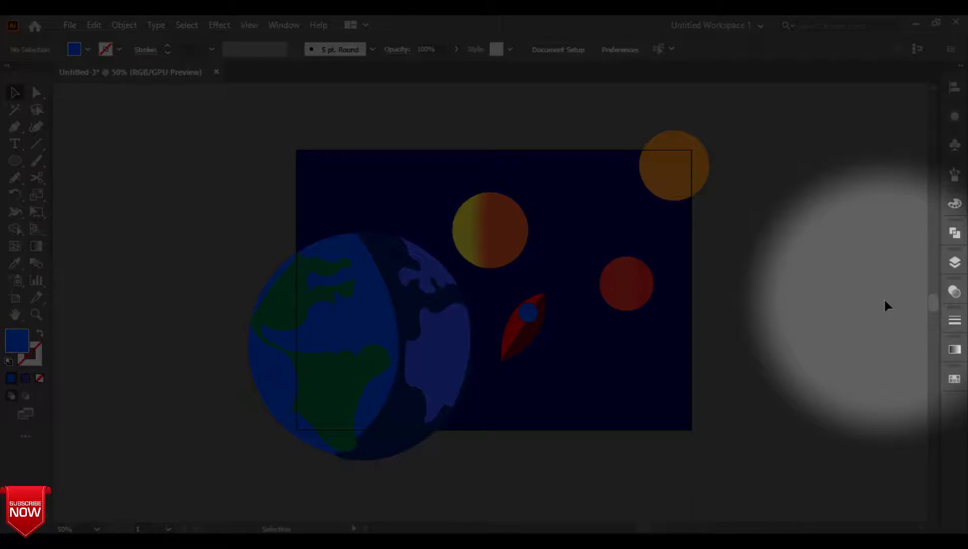
Draw a curved blue fin with a slanted foot on the rocket's lower left side with the Pen tool
key("ctrl+plus")
key("ctrl+plus")
left_click_drag(726, 407, 692, 274)
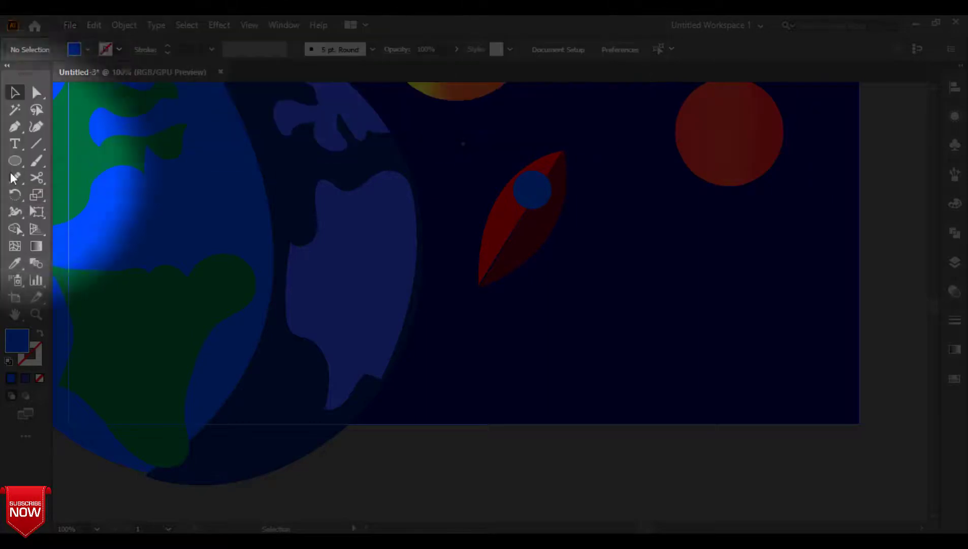
left_click(14, 127)
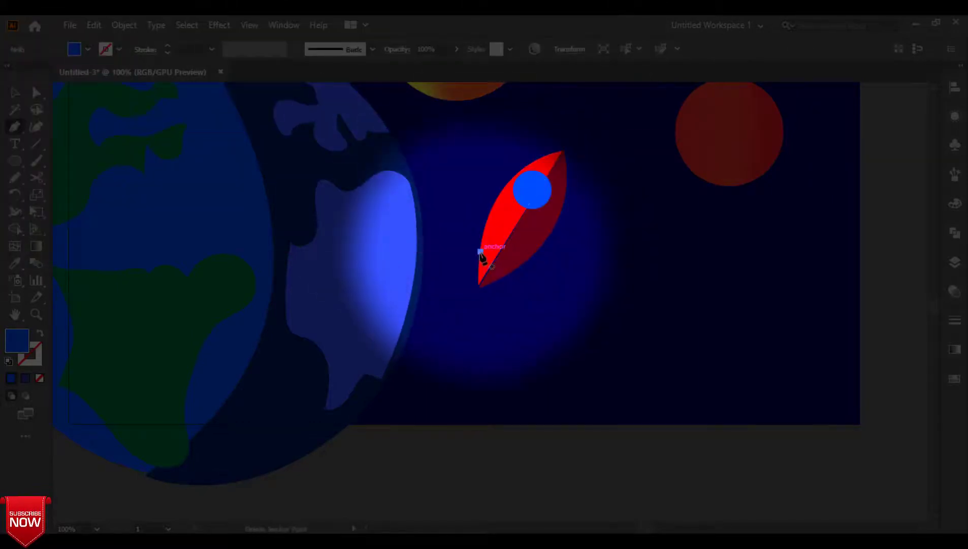
left_click_drag(481, 252, 437, 278)
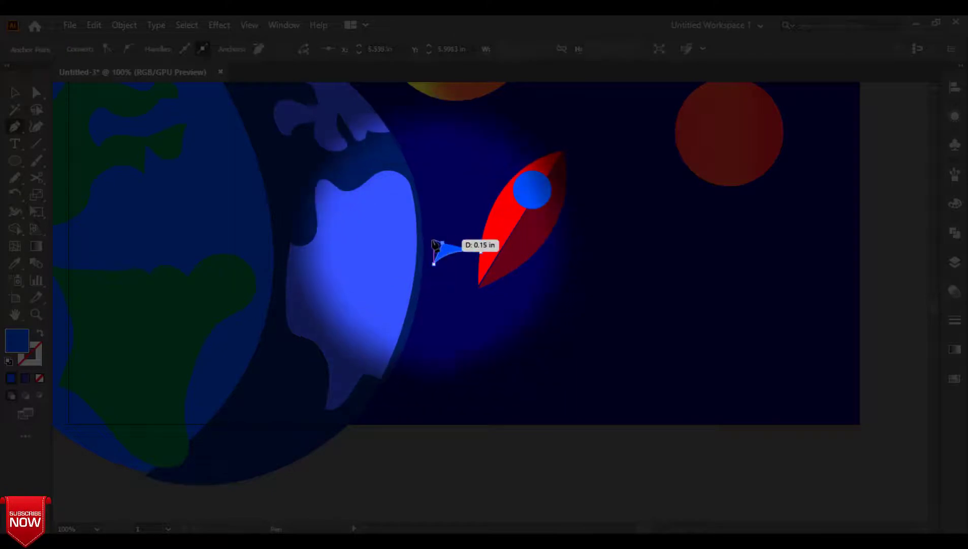
left_click_drag(434, 245, 433, 281)
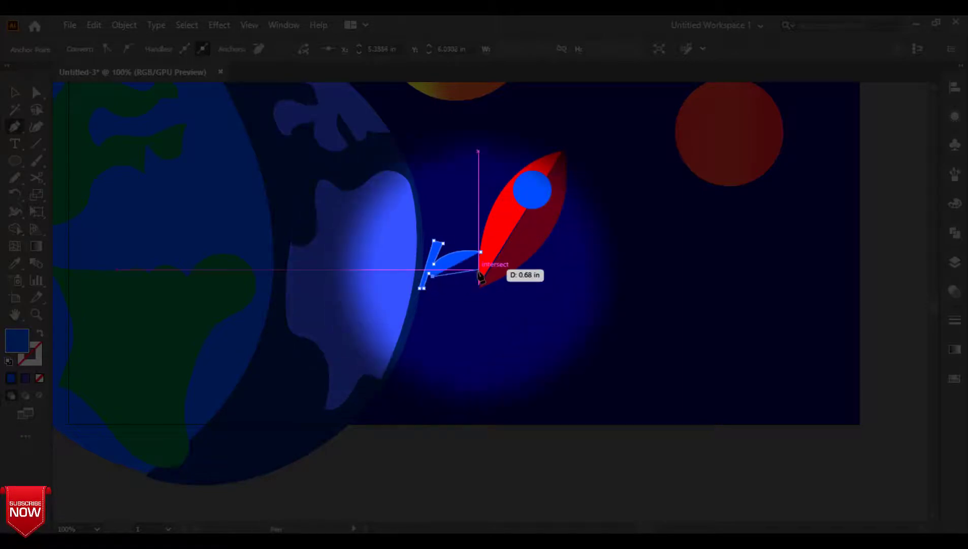
left_click_drag(479, 271, 475, 273)
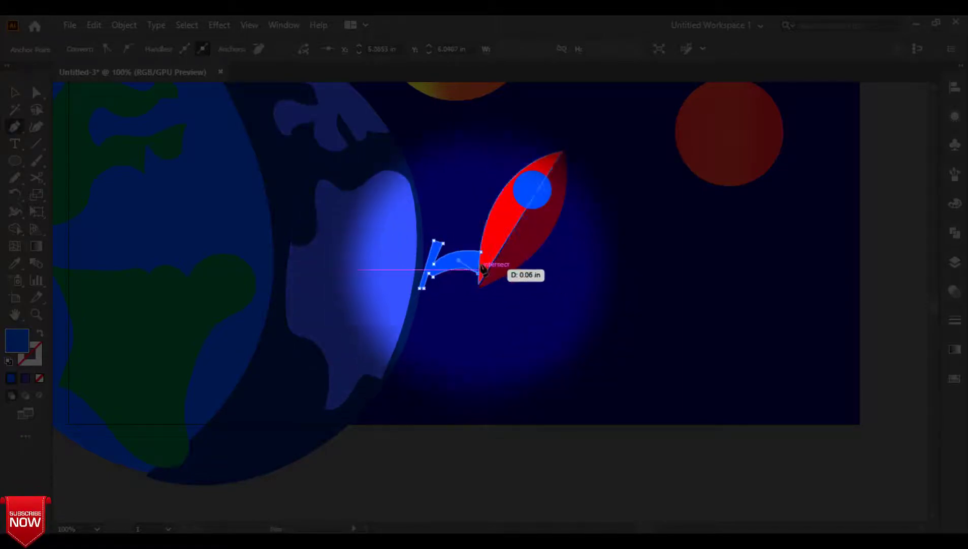
left_click(481, 252)
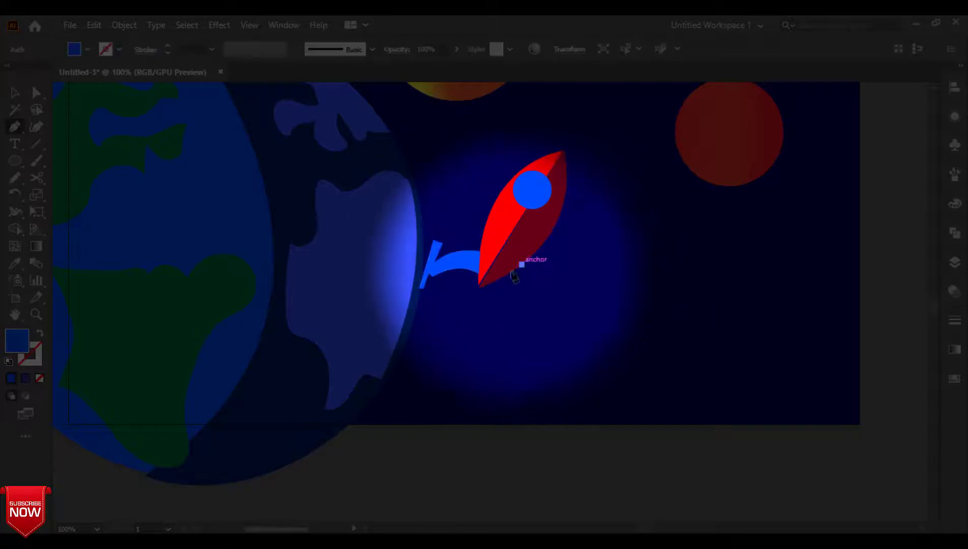
Draw a matching curved blue fin with an upright foot on the rocket's lower right side with the Pen tool
left_click_drag(507, 296, 553, 341)
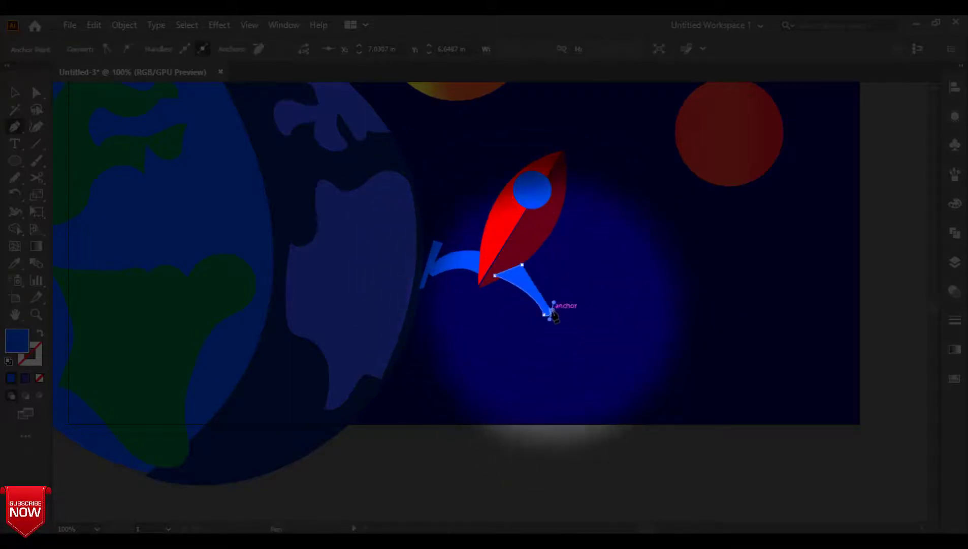
left_click_drag(560, 334, 560, 303)
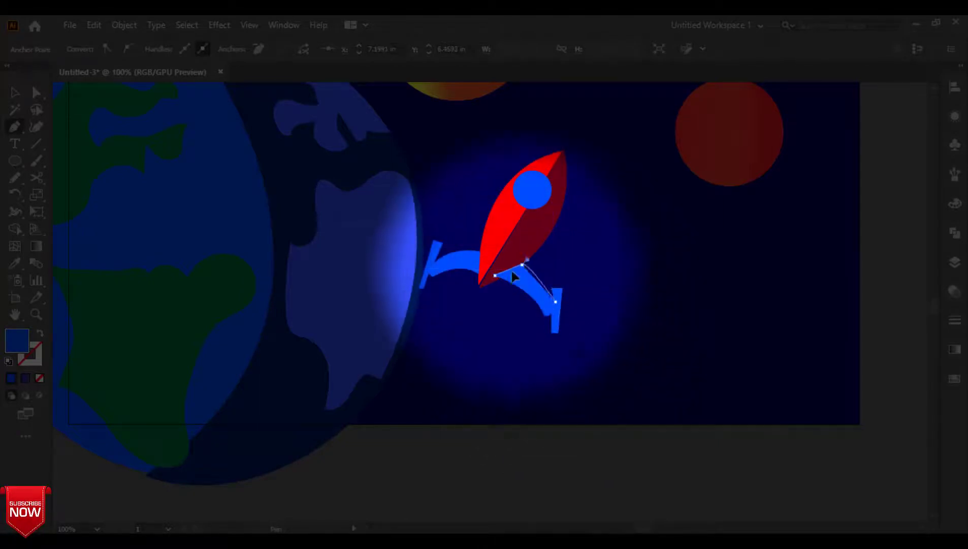
left_click_drag(500, 255, 499, 255)
Select both blue fins together, send them backward twice in the stacking order, and deselect them
left_click(15, 92)
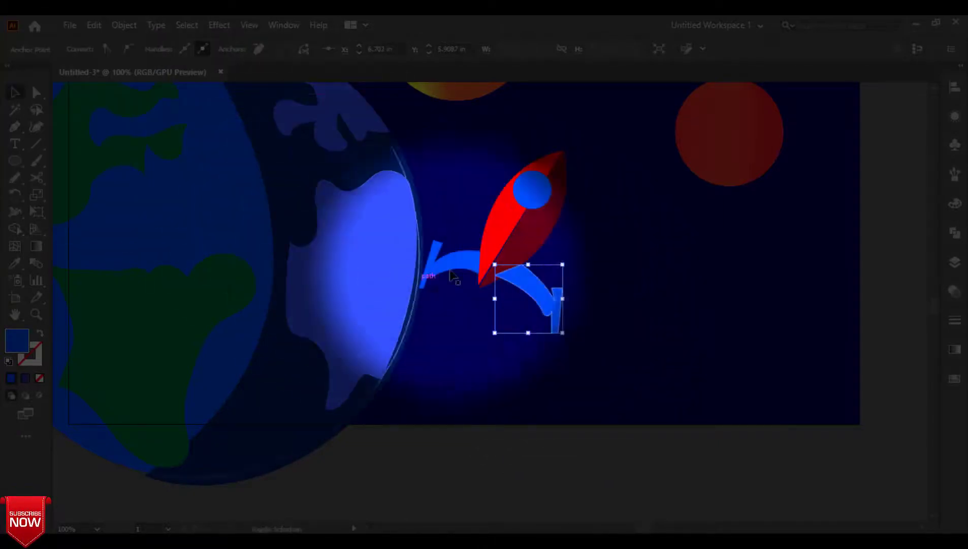
left_click(460, 261, "shift")
right_click(470, 262)
mouse_move(509, 460)
left_click(716, 494)
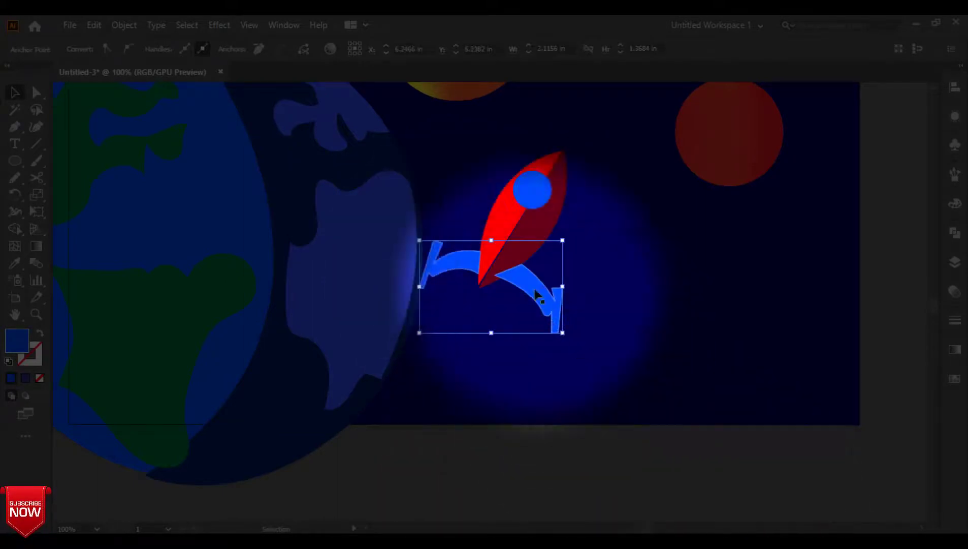
right_click(535, 239)
mouse_move(636, 466)
left_click(779, 493)
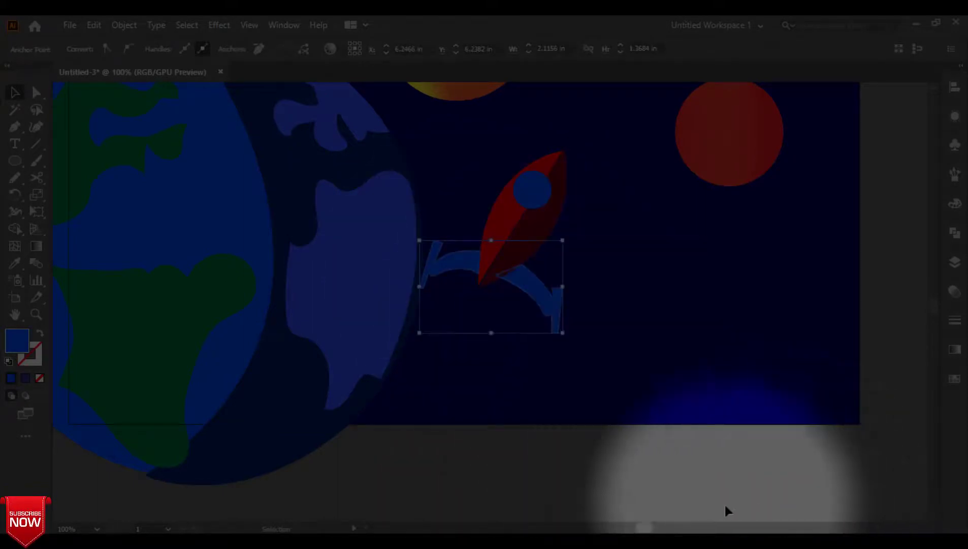
left_click(710, 504)
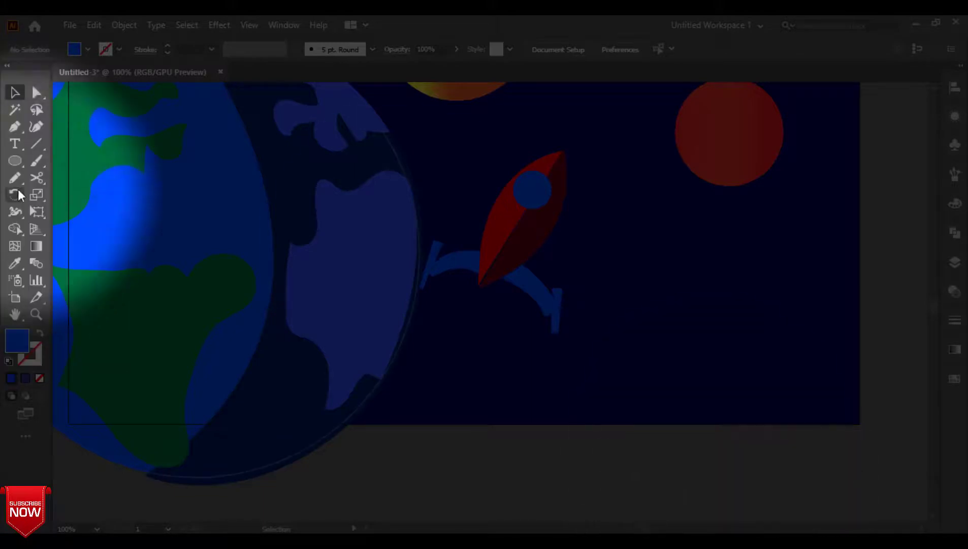
Adjust the tip anchor points of the dark red half so the rocket body's ends meet cleanly
left_click(36, 92)
left_click(479, 289)
left_click(557, 194)
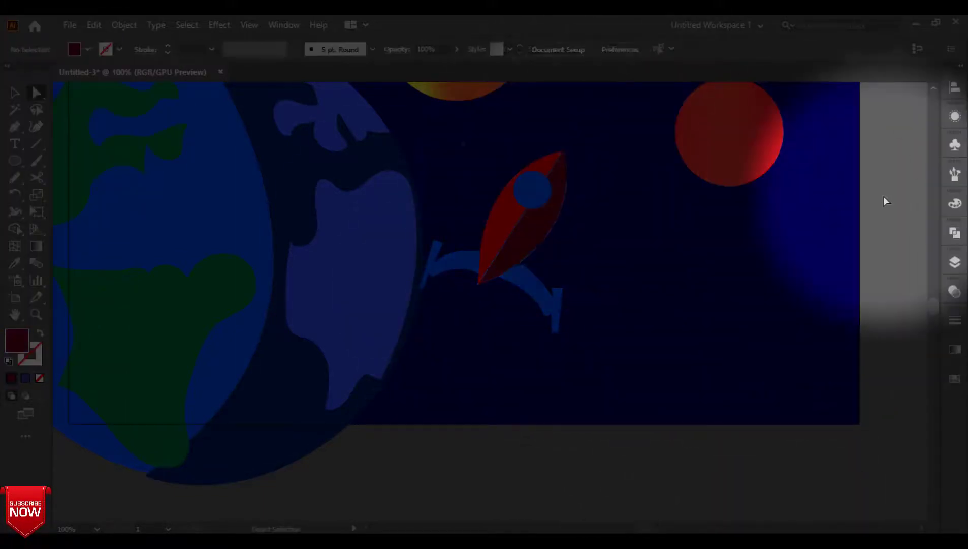
left_click(564, 151)
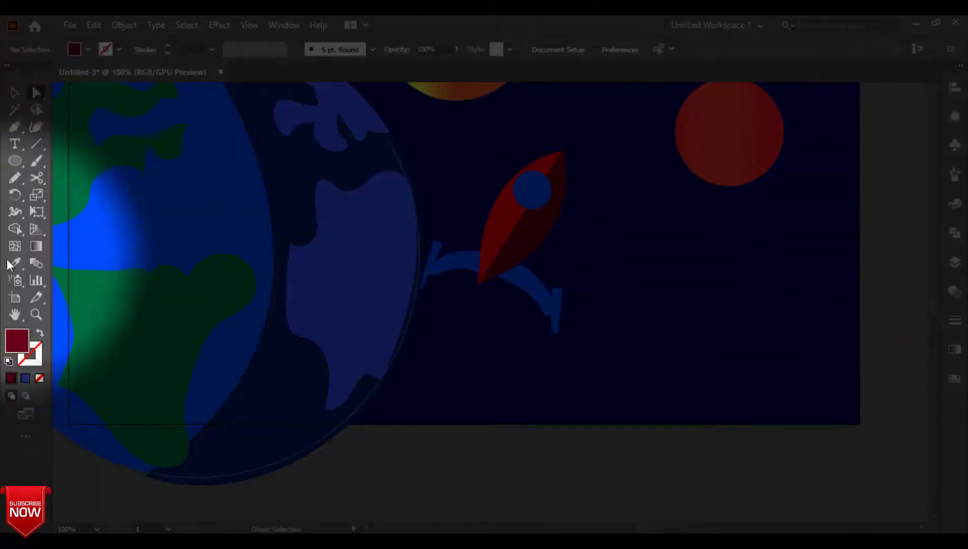
Draw a closed flame shape with pointed side licks below the rocket's tail with the Pen tool
left_click(14, 126)
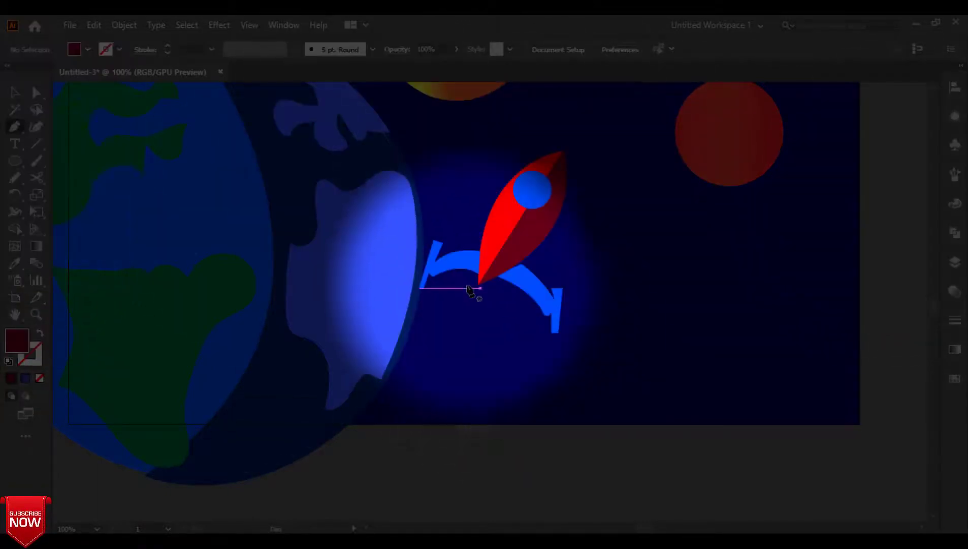
left_click(478, 274)
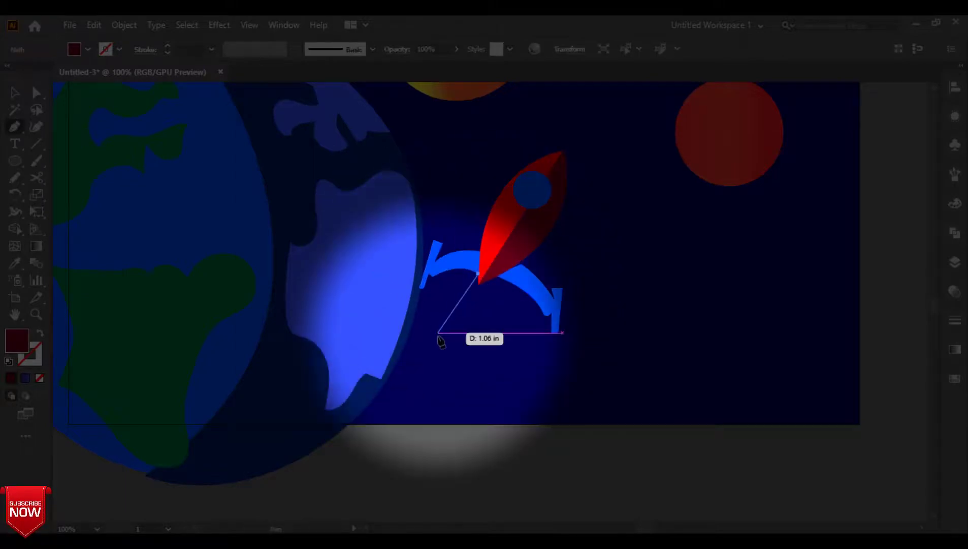
left_click_drag(434, 321, 450, 309)
left_click(434, 322)
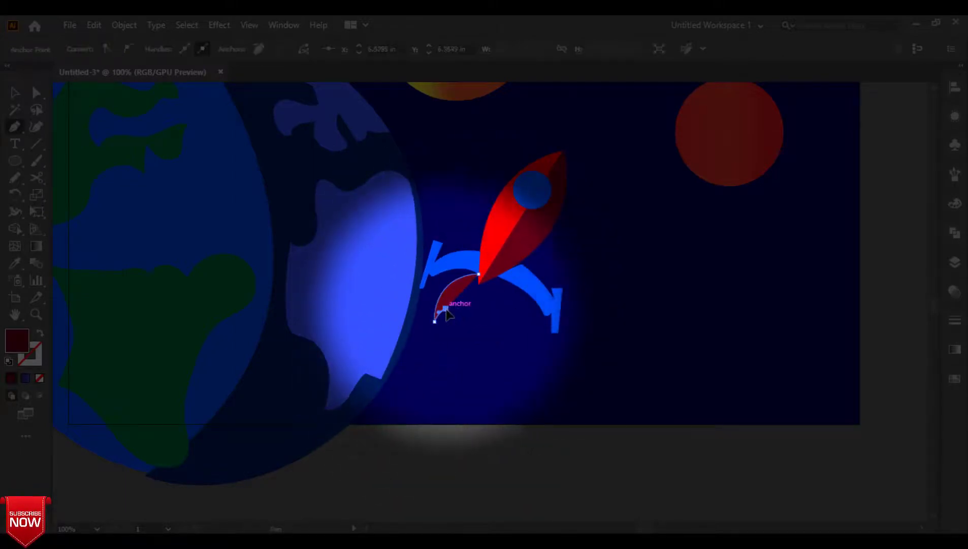
left_click_drag(463, 372, 504, 332)
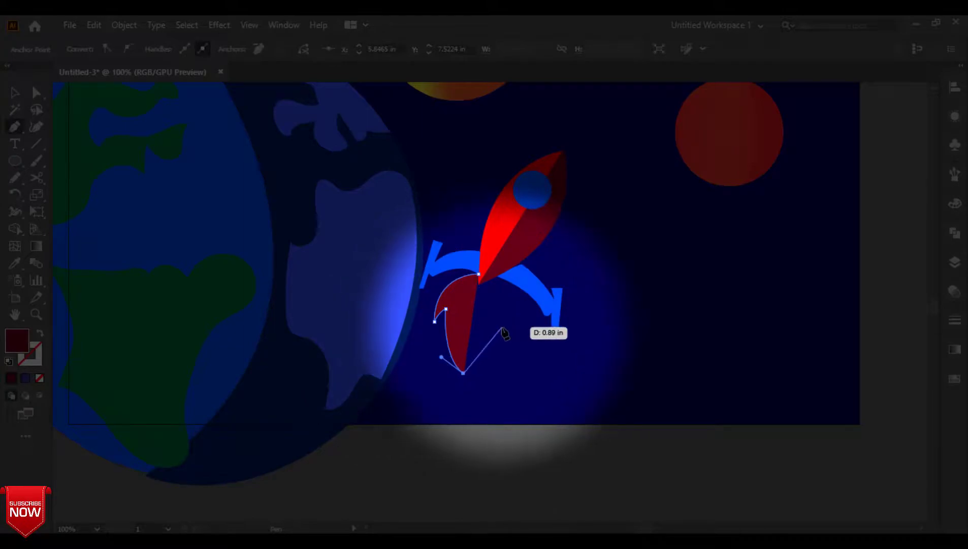
left_click_drag(526, 290, 522, 281)
left_click(502, 327)
left_click_drag(502, 344, 498, 357)
left_click(501, 344)
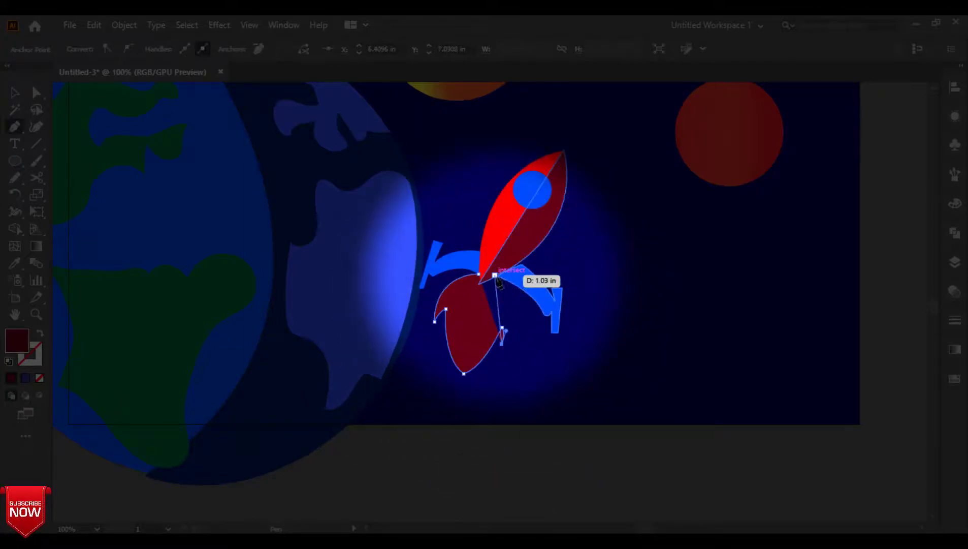
left_click_drag(496, 276, 463, 239)
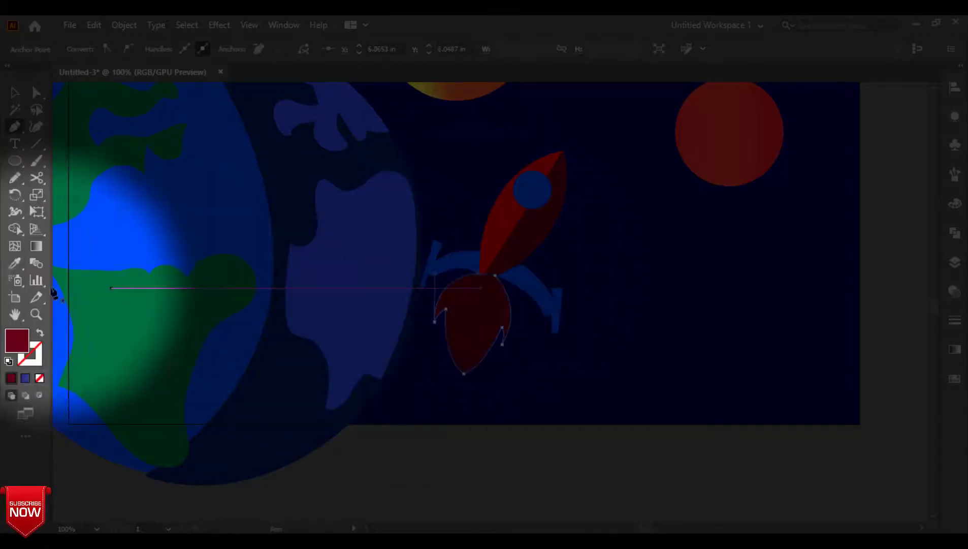
Fill the flame with the yellow sampled from the yellow-orange planet and deselect it
left_click(15, 263)
left_click(427, 87)
left_click(18, 89)
left_click(529, 462)
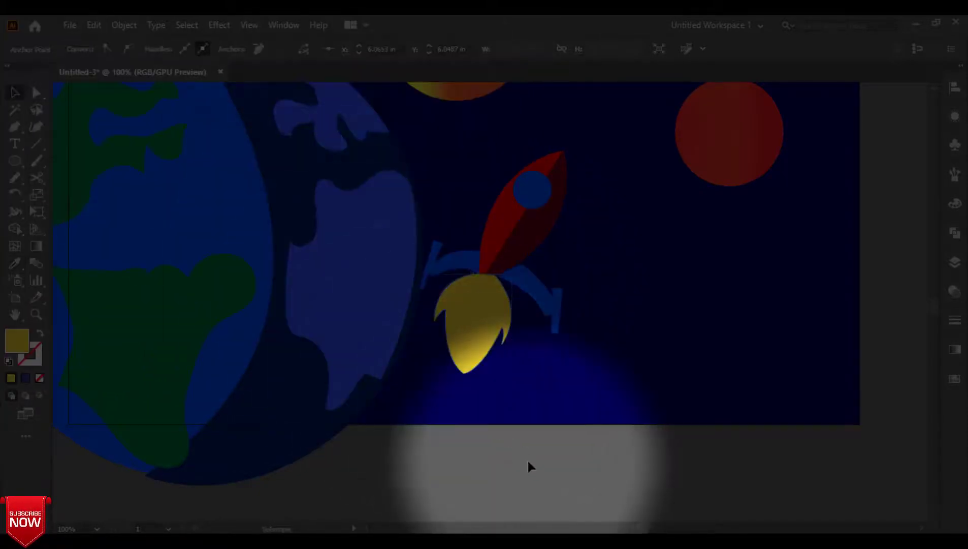
Send the yellow flame backward step by step until it sits behind the rocket body
right_click(477, 326)
mouse_move(559, 253)
left_click(692, 285)
right_click(471, 330)
mouse_move(510, 258)
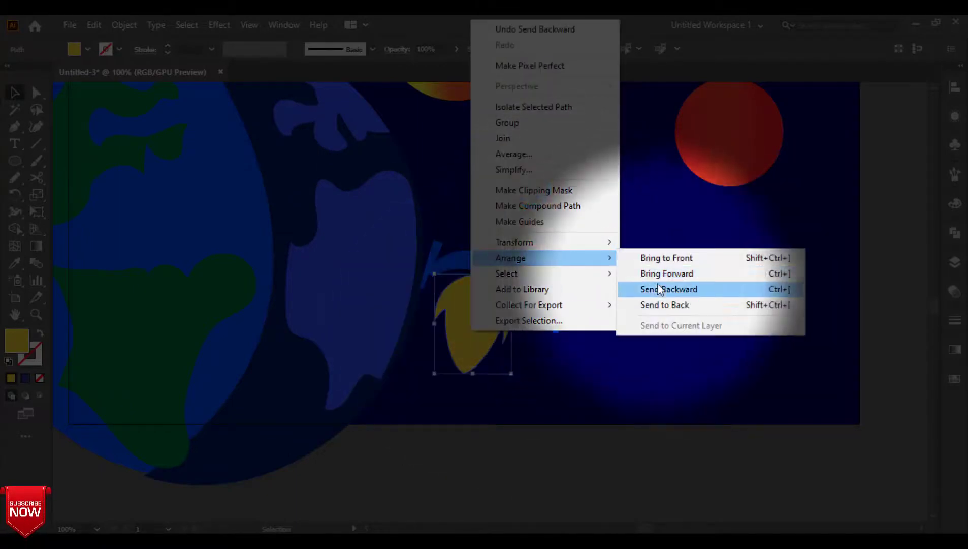
left_click(659, 286)
right_click(468, 314)
mouse_move(509, 460)
left_click(679, 494)
right_click(461, 349)
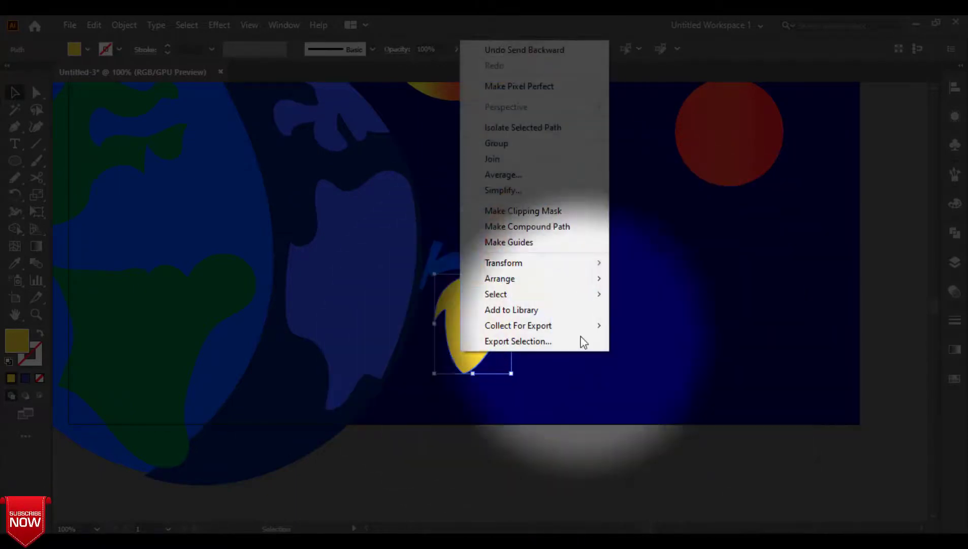
mouse_move(501, 279)
left_click(638, 296)
right_click(469, 328)
left_click(644, 289)
right_click(488, 221)
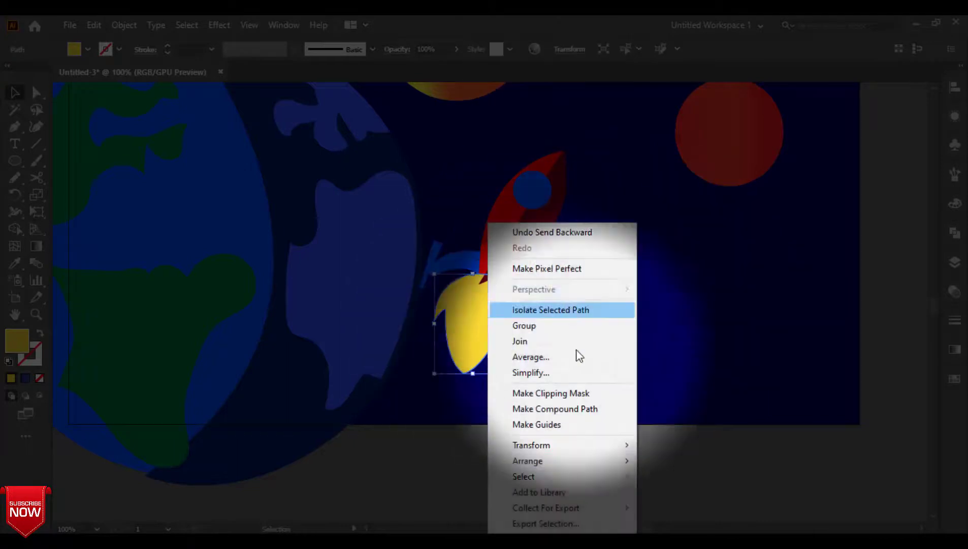
mouse_move(529, 458)
left_click(707, 492)
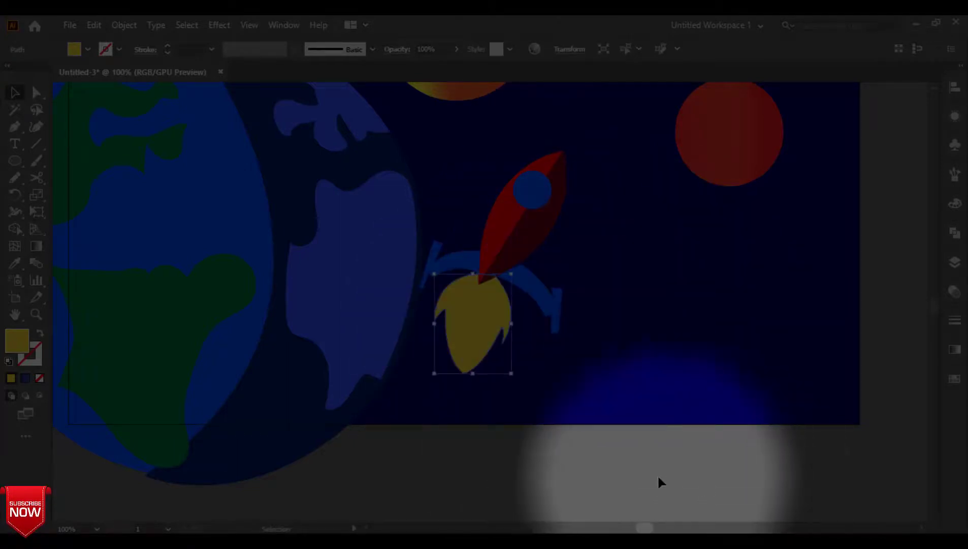
Send the left blue fin backward in the stacking order and deselect it
right_click(453, 254)
mouse_move(526, 460)
left_click(680, 492)
left_click(721, 490)
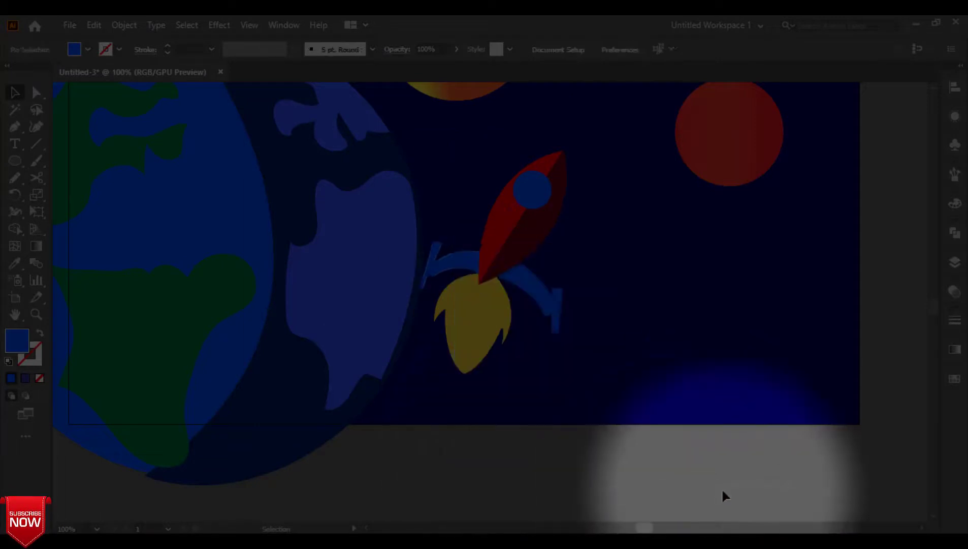
Rotate the flame slightly clockwise and move it up and left so it follows the rocket's tilt
left_click(460, 317)
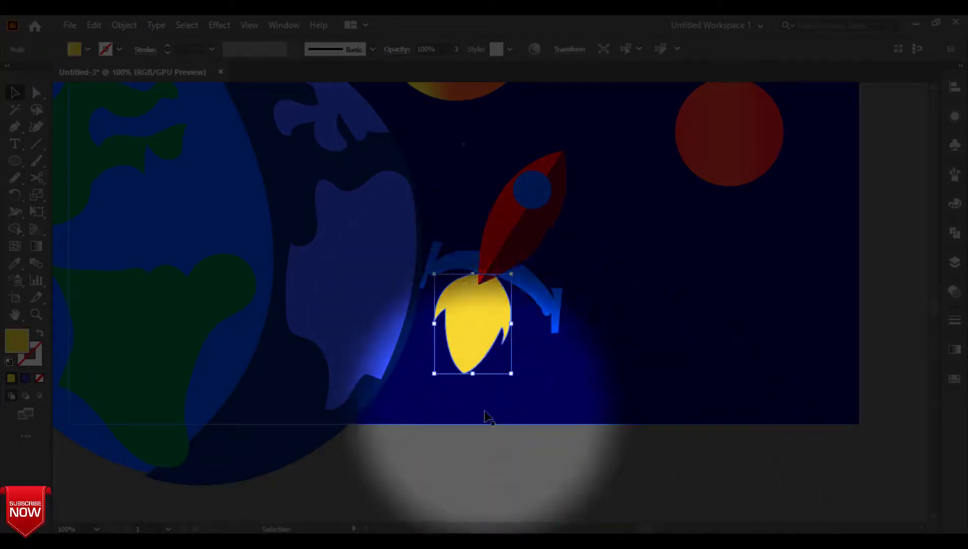
left_click_drag(515, 381, 493, 394)
left_click_drag(464, 320, 455, 314)
left_click(518, 480)
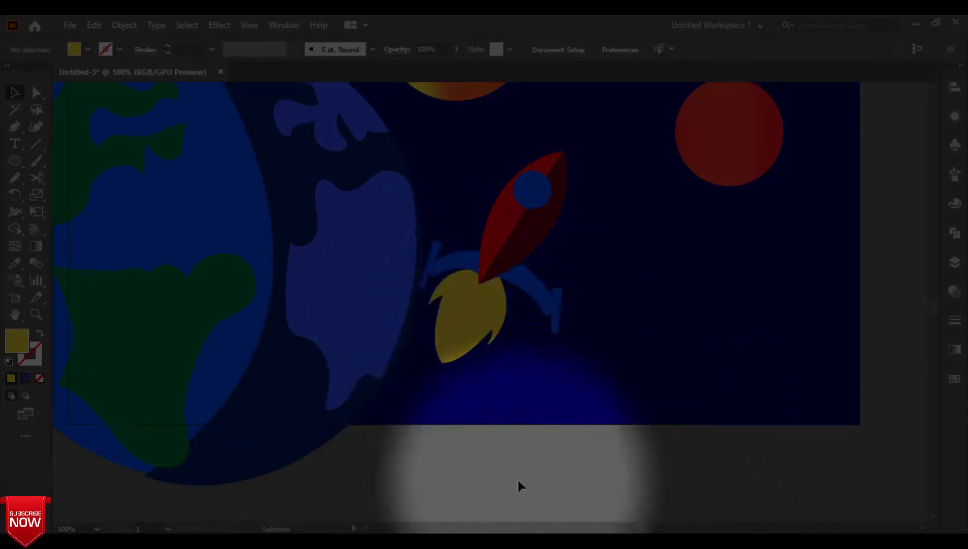
Draw a smaller closed inner flame shape with the Pen tool inside the yellow flame below the rocket body
left_click(469, 340)
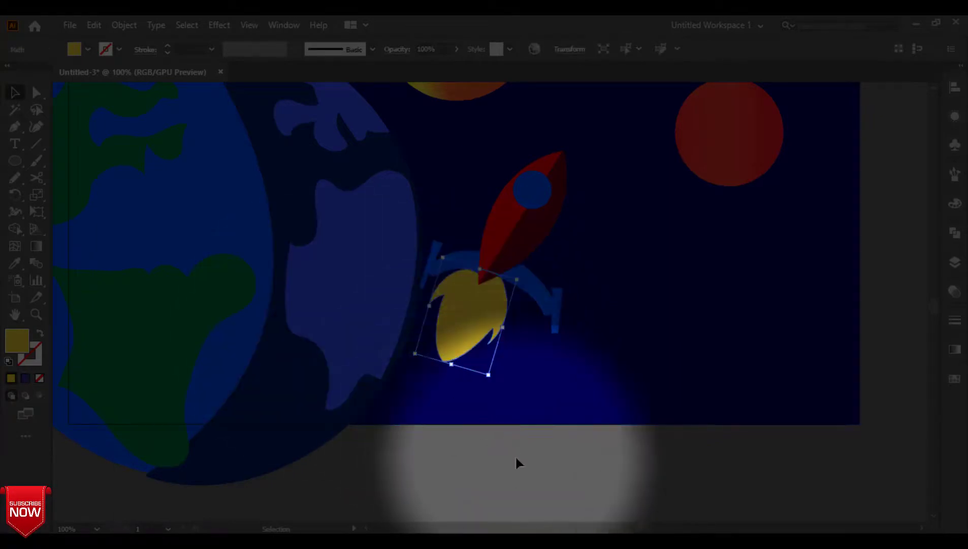
left_click(532, 468)
left_click(15, 127)
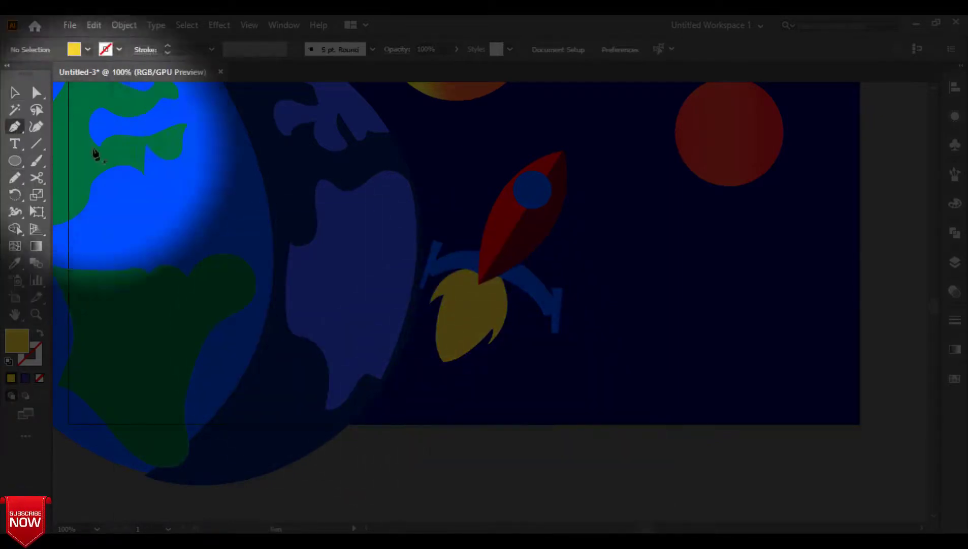
left_click(480, 274)
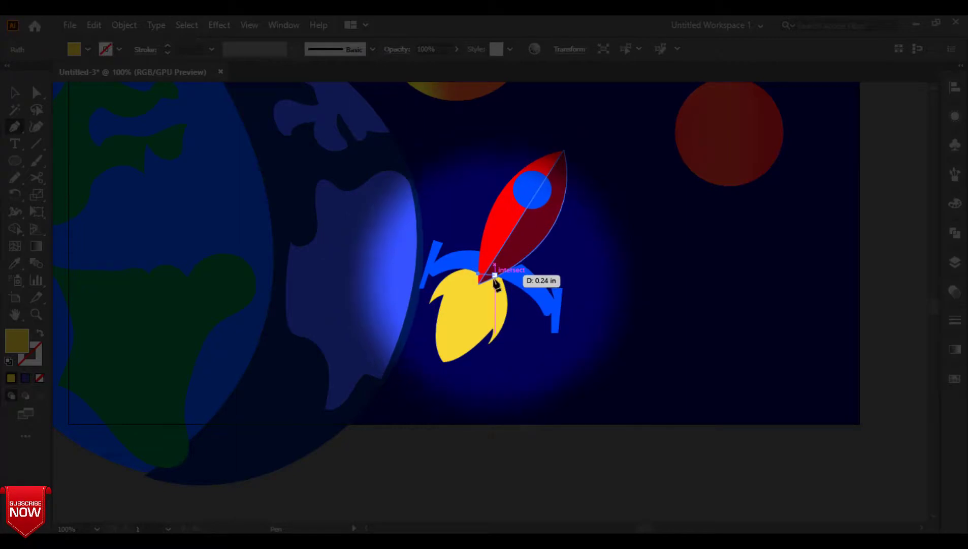
left_click(495, 276)
left_click_drag(495, 321, 482, 339)
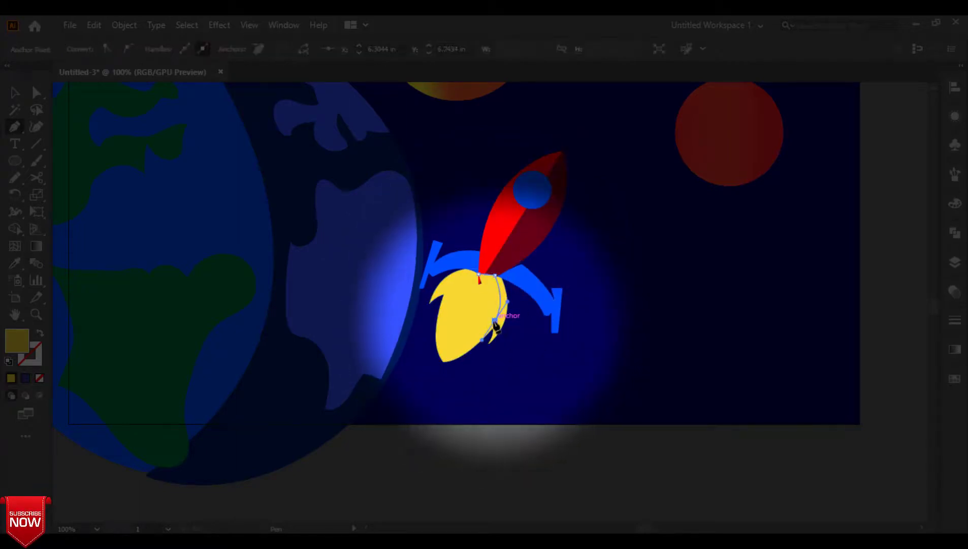
left_click(495, 315)
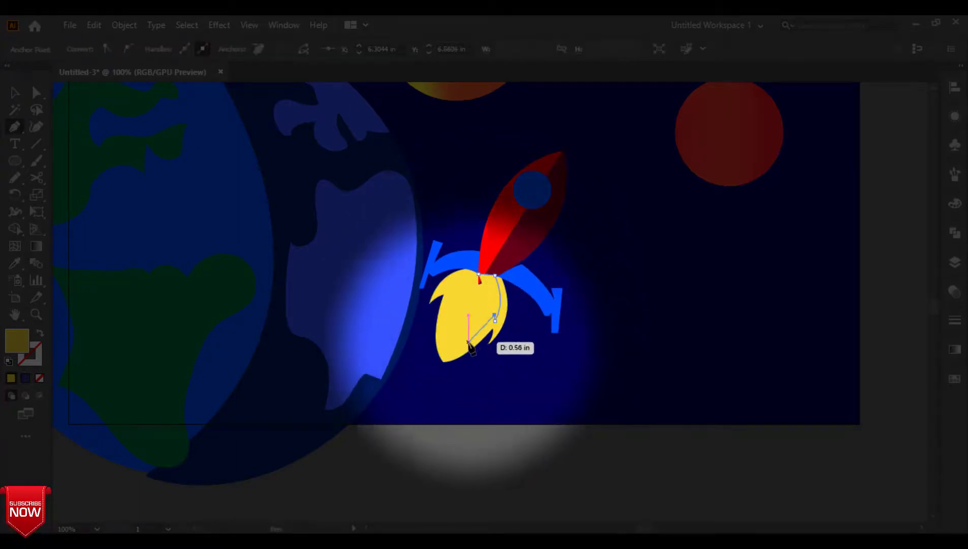
left_click_drag(449, 353, 424, 363)
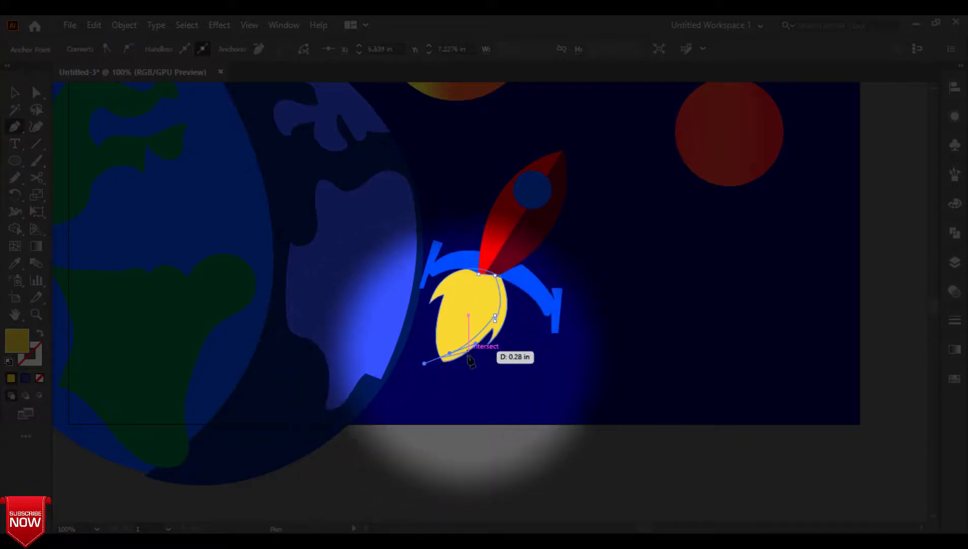
left_click(449, 353)
left_click_drag(450, 294, 459, 278)
left_click(450, 294)
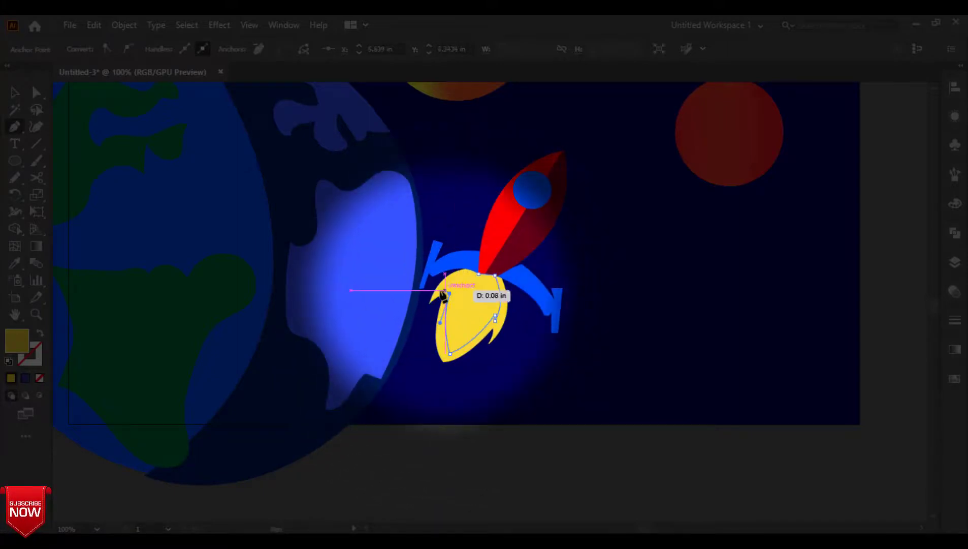
left_click(442, 290)
left_click_drag(479, 274, 505, 276)
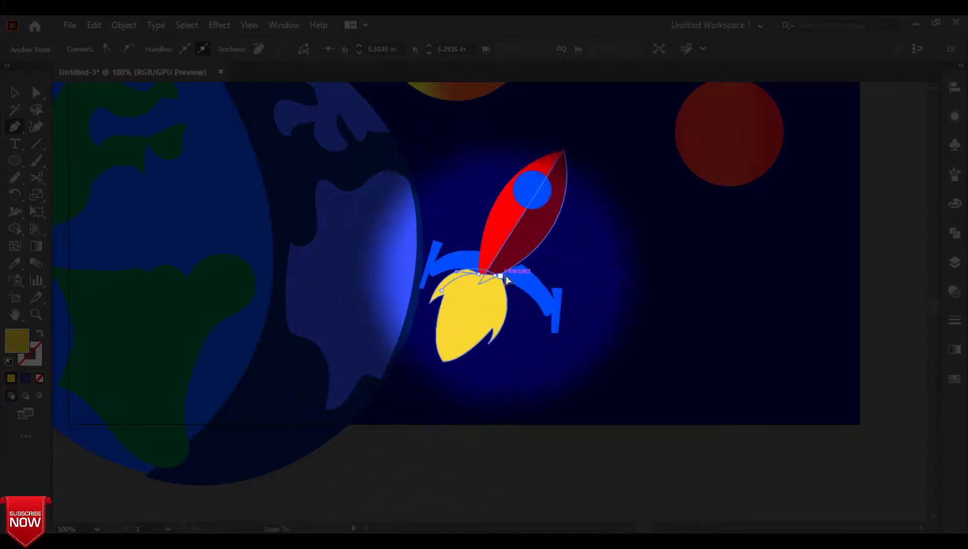
Fill the inner flame with the orange sampled from the yellow-orange planet and deselect it
left_click(18, 263)
left_click(466, 86)
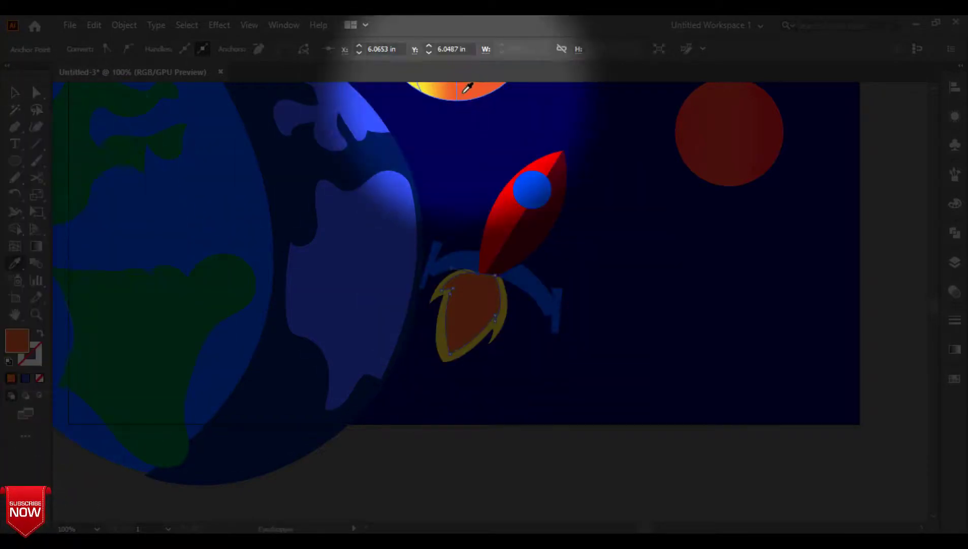
left_click(19, 92)
left_click(533, 462)
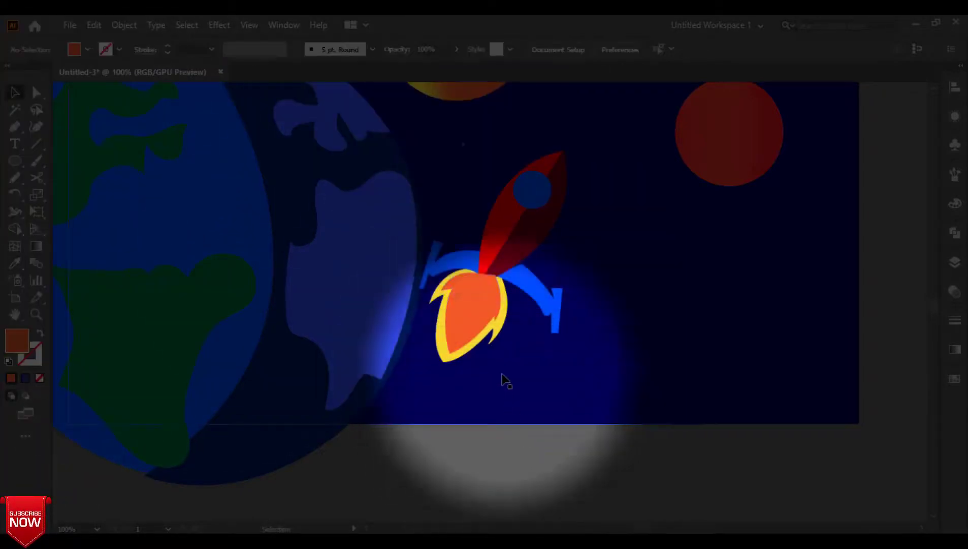
Send the orange inner flame backward until it sits behind the rocket body, and deselect it
right_click(480, 325)
left_click(694, 492)
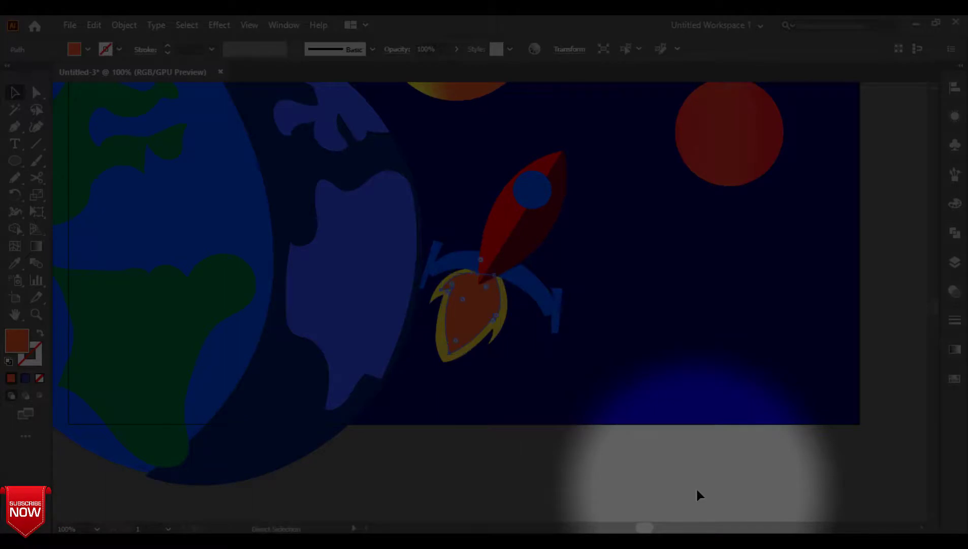
left_click(696, 491)
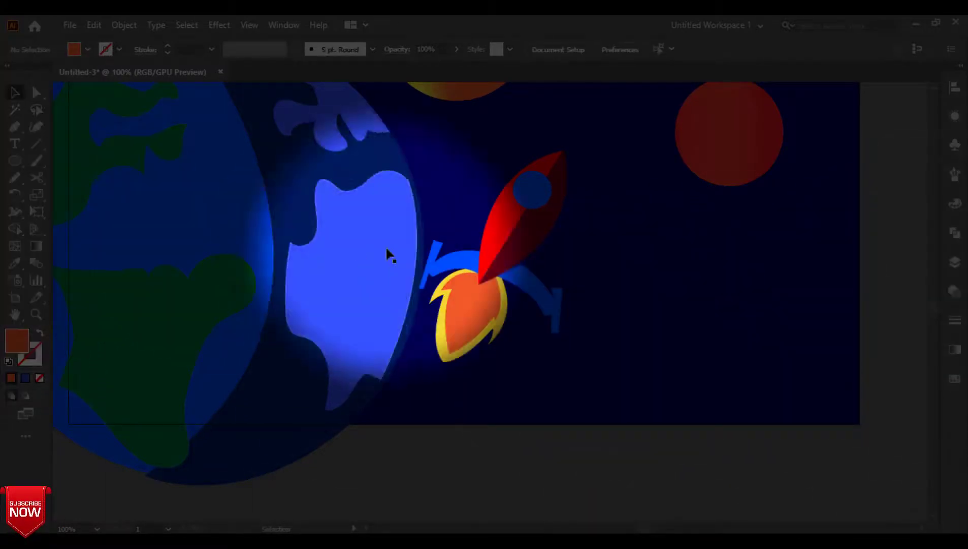
Group the bright red half of the rocket body with the window, both blue fins and both flame shapes
left_click(502, 229)
left_click(534, 243)
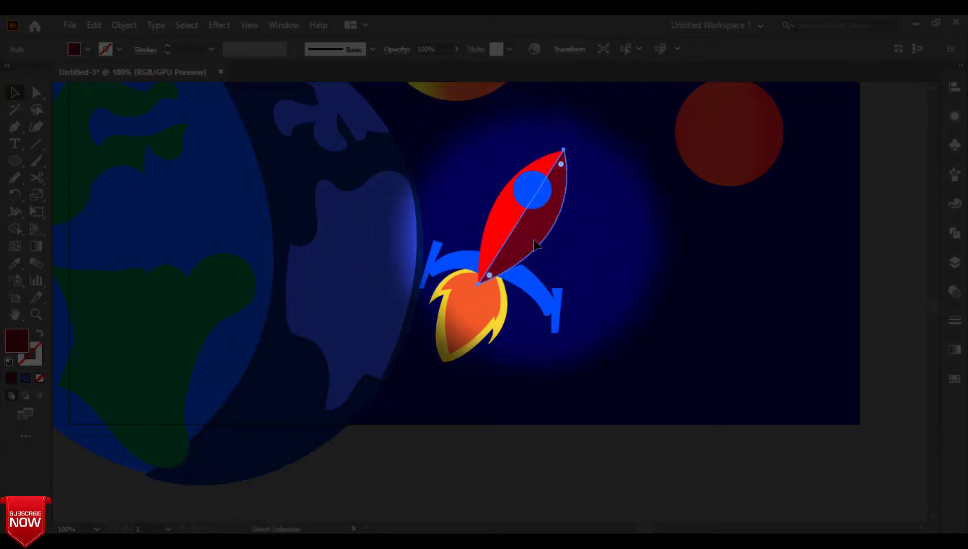
left_click(529, 169)
left_click(524, 431)
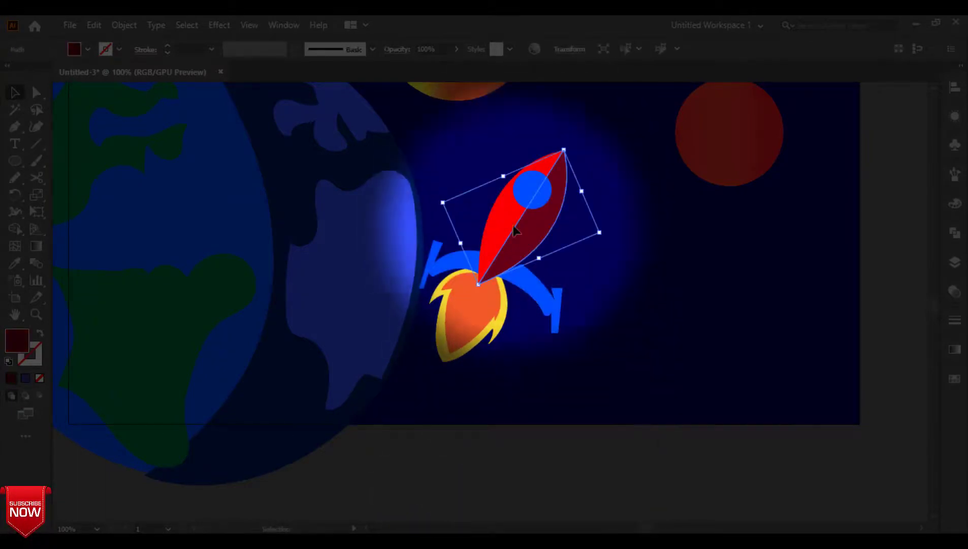
left_click(501, 216)
left_click(538, 194, "shift")
left_click(531, 282, "shift")
left_click(475, 323, "shift")
left_click(447, 357, "shift")
left_click(455, 260, "shift")
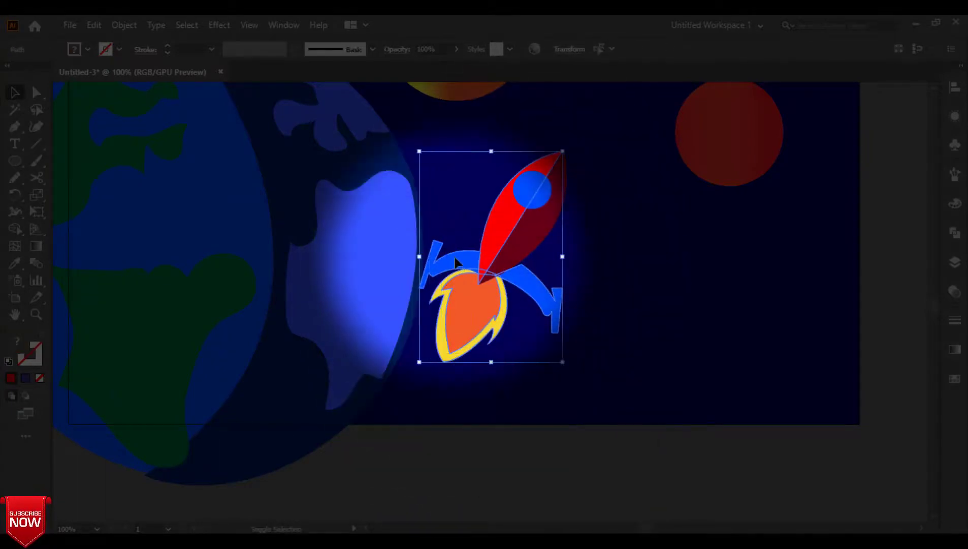
right_click(549, 207)
left_click(602, 293)
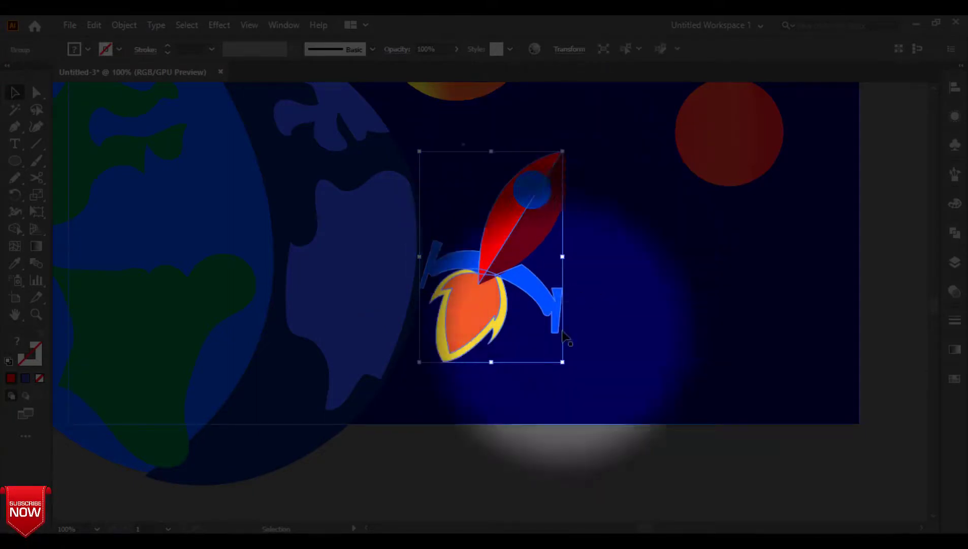
Try moving the rocket by the dark red half of its body and undo the move
left_click_drag(533, 248, 579, 219)
key("ctrl+z")
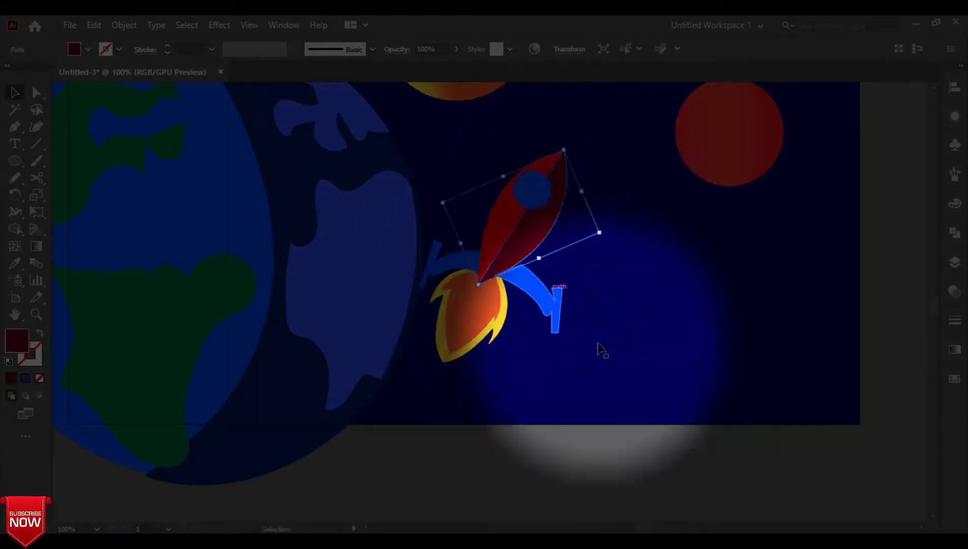
left_click(502, 229, "shift")
left_click(479, 313, "shift")
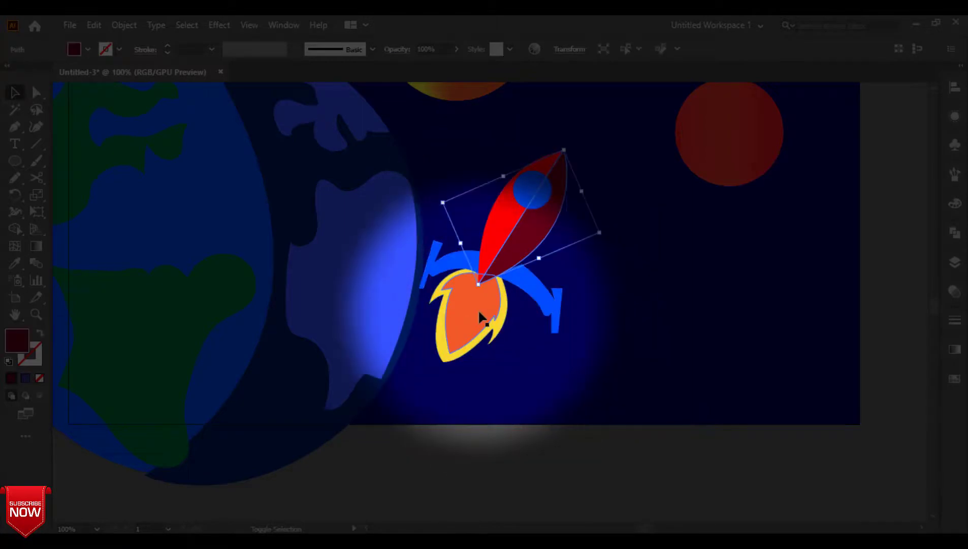
left_click(471, 399)
Try to group the dark red half of the body with the window and the flame shapes
left_click(461, 360)
left_click(465, 353, "ctrl+shift")
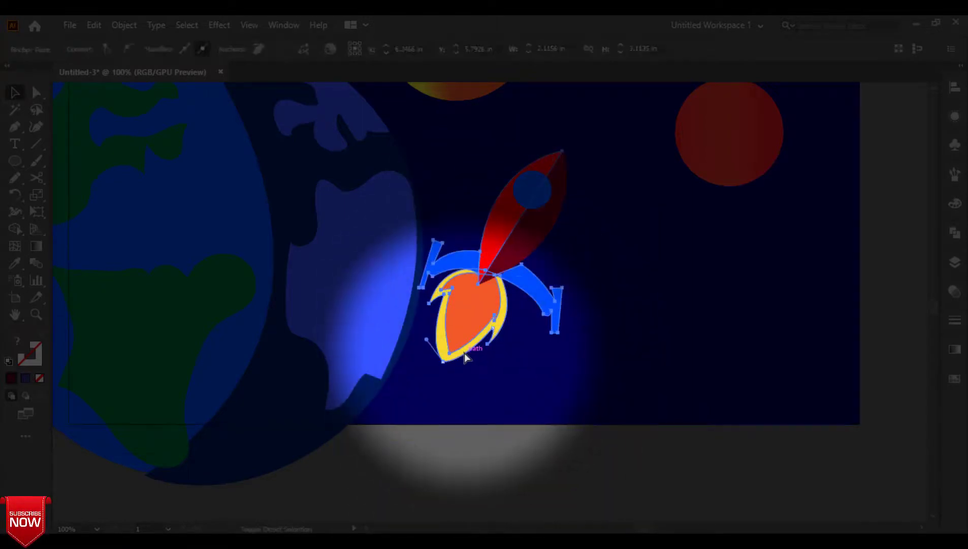
left_click(452, 266, "ctrl+shift")
left_click(540, 293, "ctrl+shift")
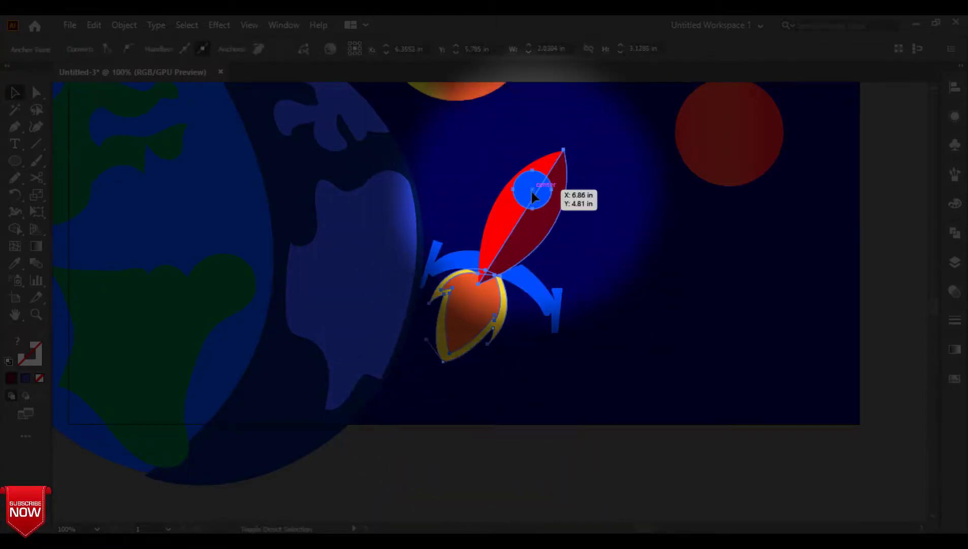
key("v")
right_click(492, 234)
left_click(564, 322)
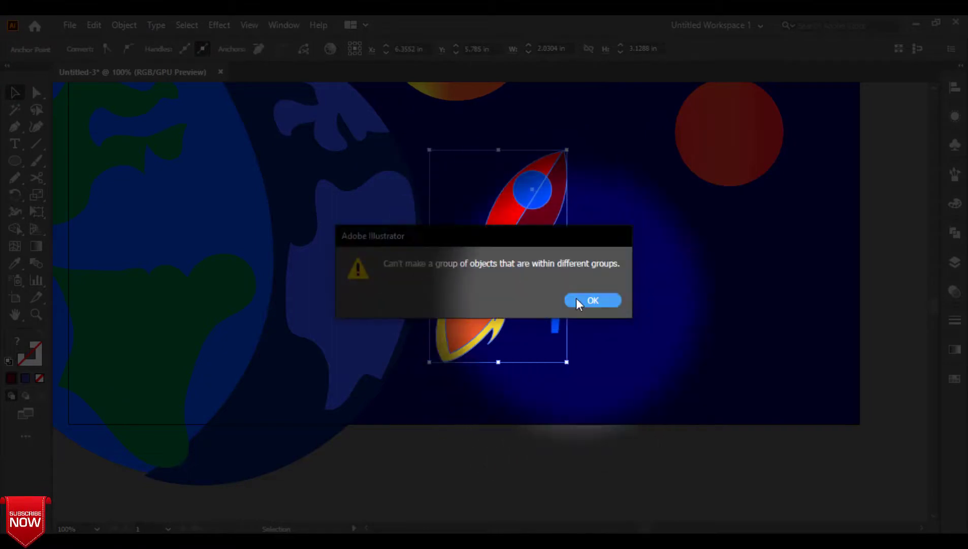
left_click(578, 300)
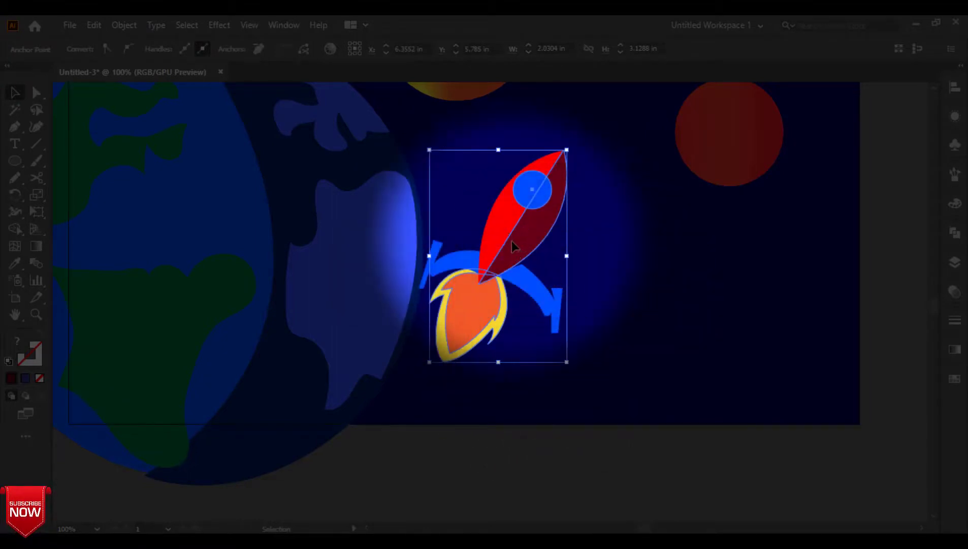
Try moving the selected rocket parts up and to the right, undo the move, and clear the selection
left_click_drag(512, 241, 568, 204)
key("ctrl+z")
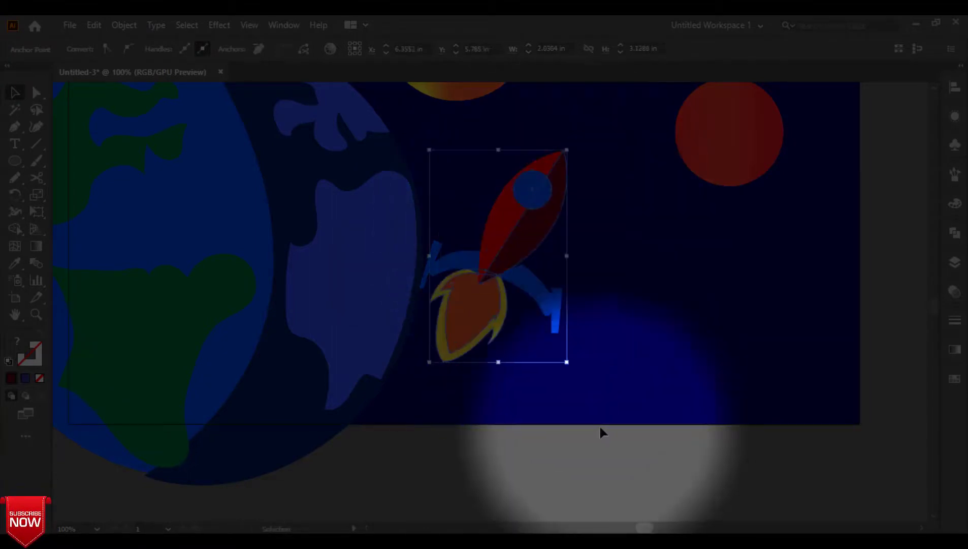
left_click(600, 427)
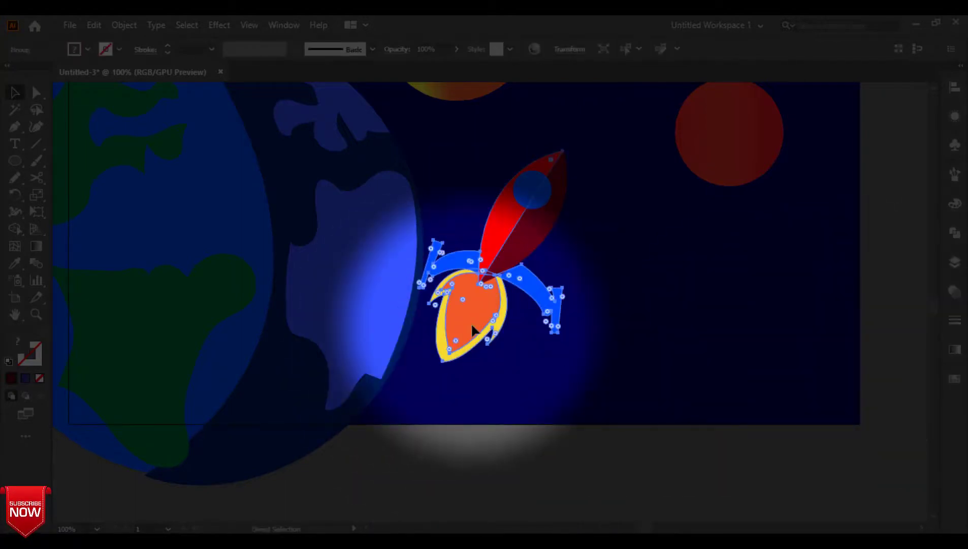
Reselect the rocket parts together, try moving them toward the upper right, undo the move and deselect everything
left_click(472, 308, "ctrl+shift")
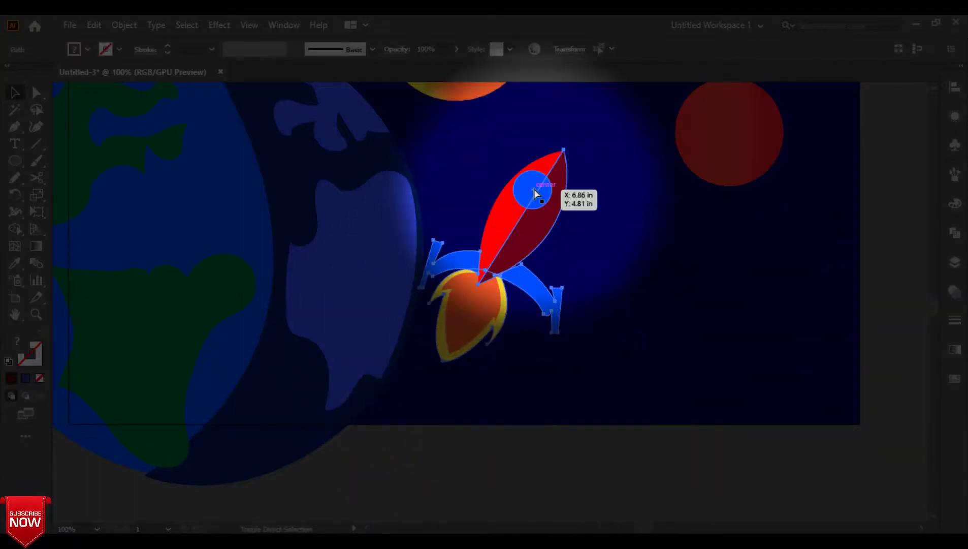
left_click(476, 283, "ctrl+shift")
left_click_drag(535, 276, 588, 227)
key("ctrl+z")
left_click(875, 276)
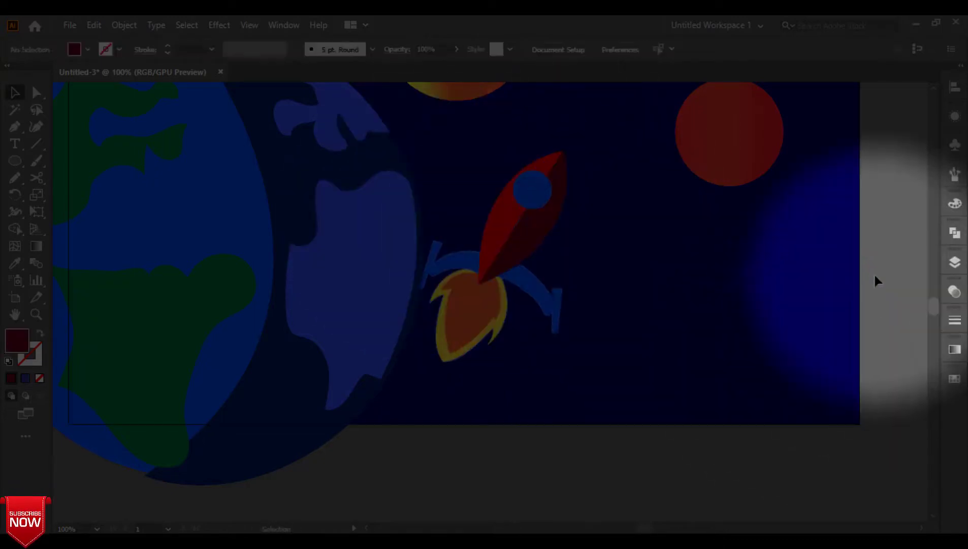
Draw a long curved streak with the Pencil below the flame across Earth's edge and fill it with the flame's yellow
left_click(15, 178)
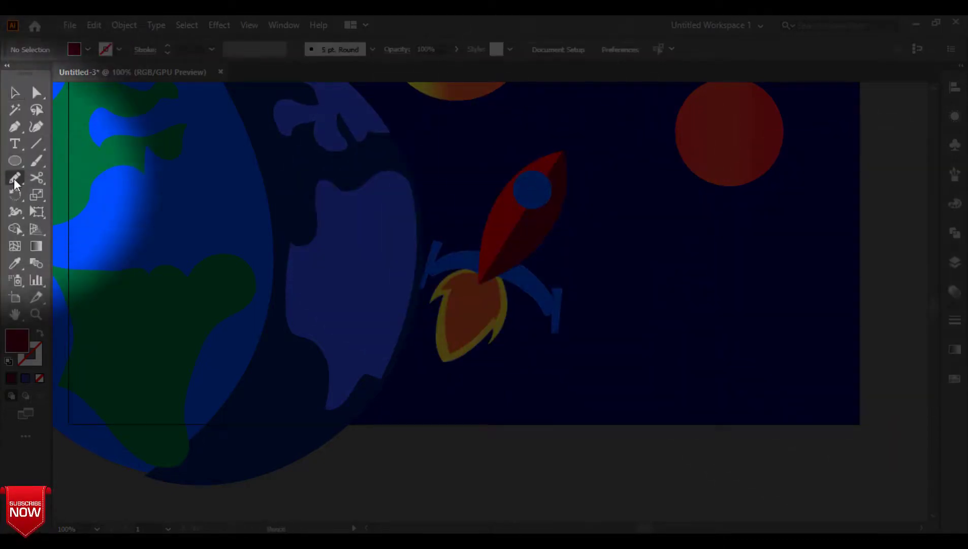
mouse_move(310, 341)
left_mouse_down()
mouse_move(334, 372)
mouse_move(375, 384)
mouse_move(451, 379)
mouse_move(389, 399)
mouse_move(345, 392)
mouse_move(311, 342)
left_mouse_up()
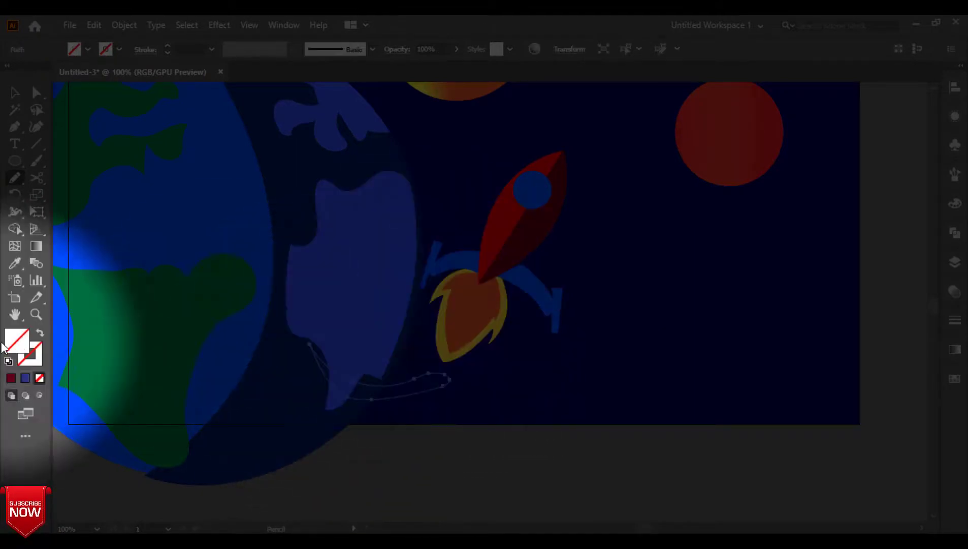
left_click(15, 263)
left_click(445, 340)
left_click(15, 92)
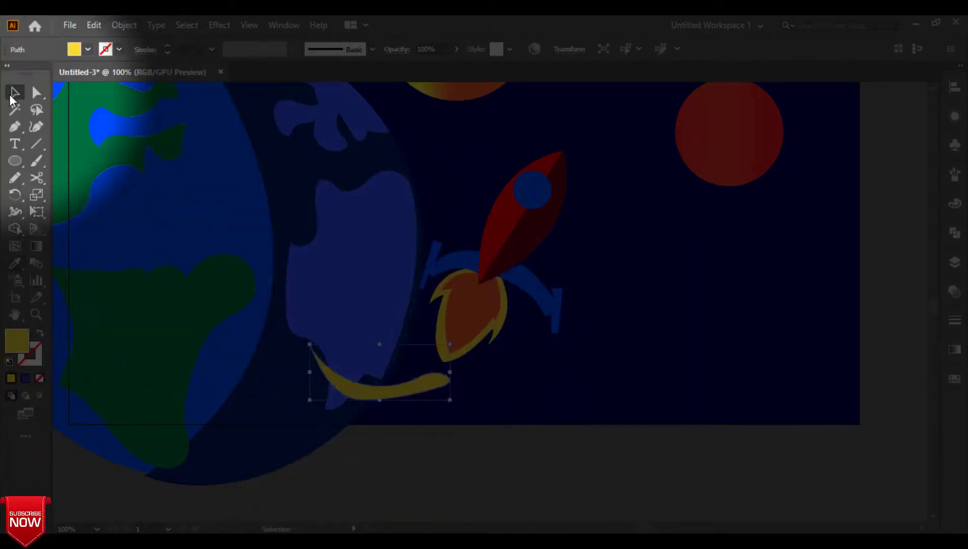
left_click(705, 473)
Draw a small flame with the Pencil beneath the right fin and fill it with the bright yellow of the yellow-orange planet
left_click_drag(653, 330, 547, 344)
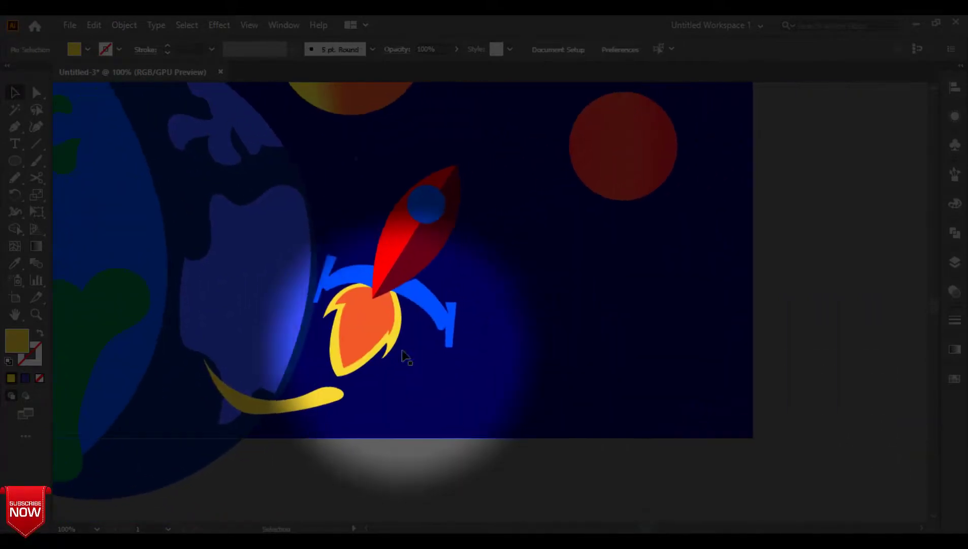
left_click(18, 177)
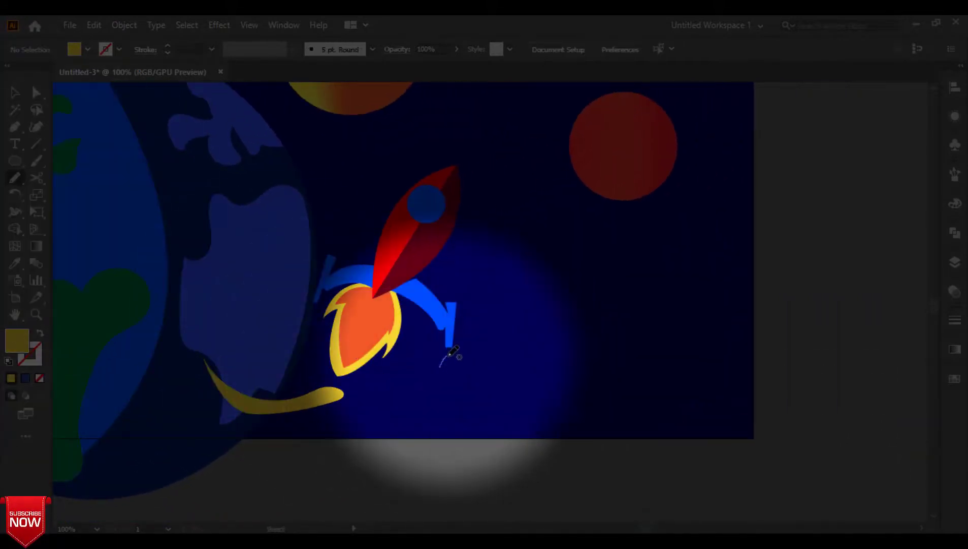
left_click_drag(449, 354, 446, 394)
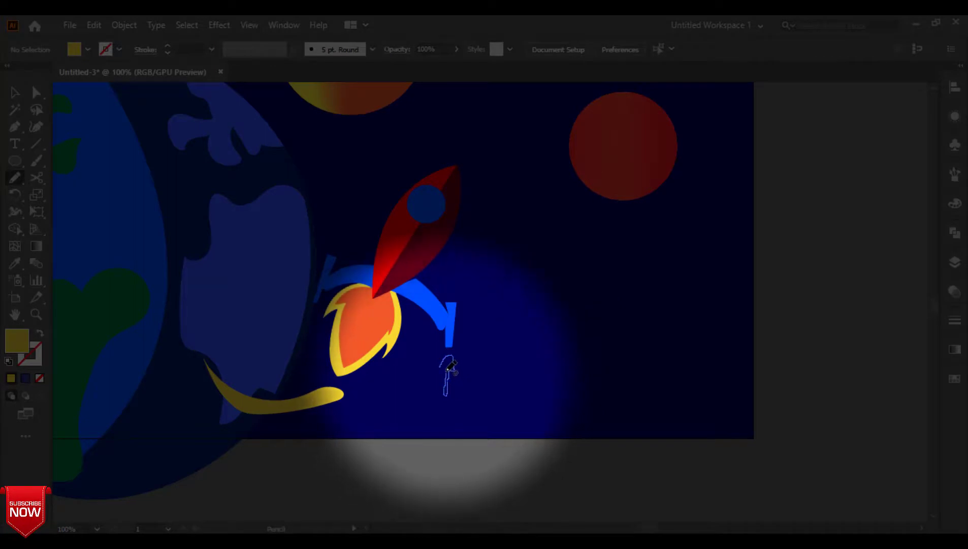
left_click(14, 262)
left_click(310, 94)
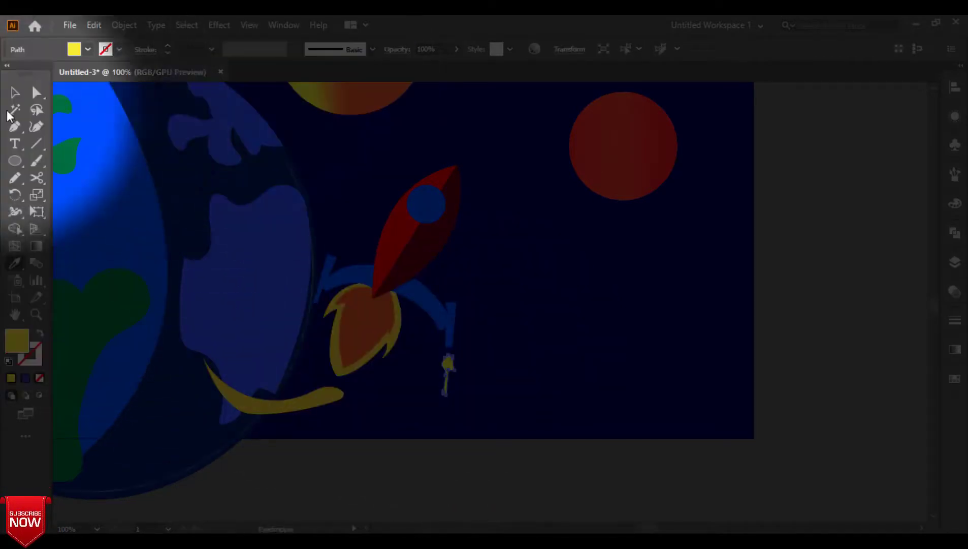
left_click(15, 93)
left_click(423, 457)
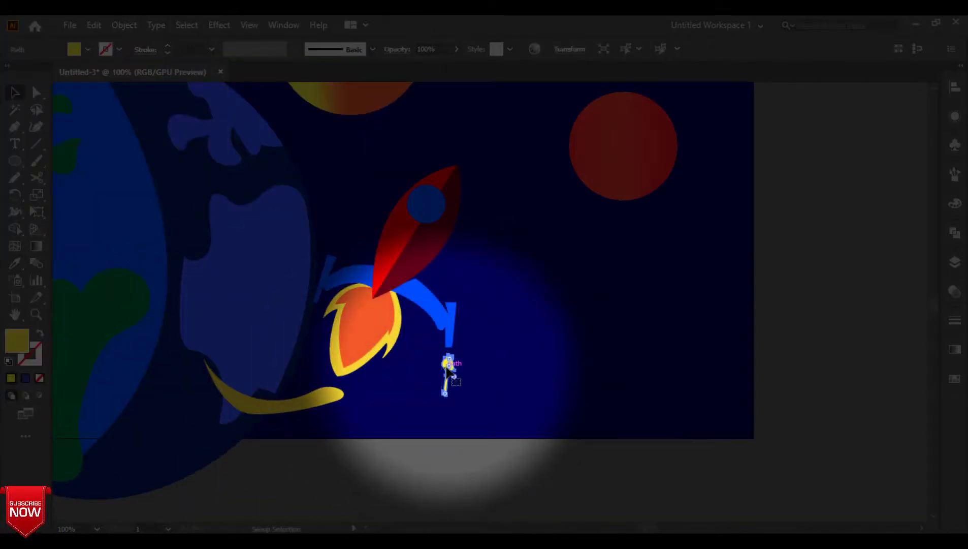
Duplicate the small yellow flame beneath the left fin, rotate the copy to match the fin's tilt and deselect it
mouse_move(445, 373)
left_mouse_down("alt")
mouse_move(310, 325)
mouse_move(328, 313)
left_mouse_up("alt")
left_click_drag(316, 320, 310, 318)
left_click(888, 322)
left_click_drag(576, 312, 615, 438)
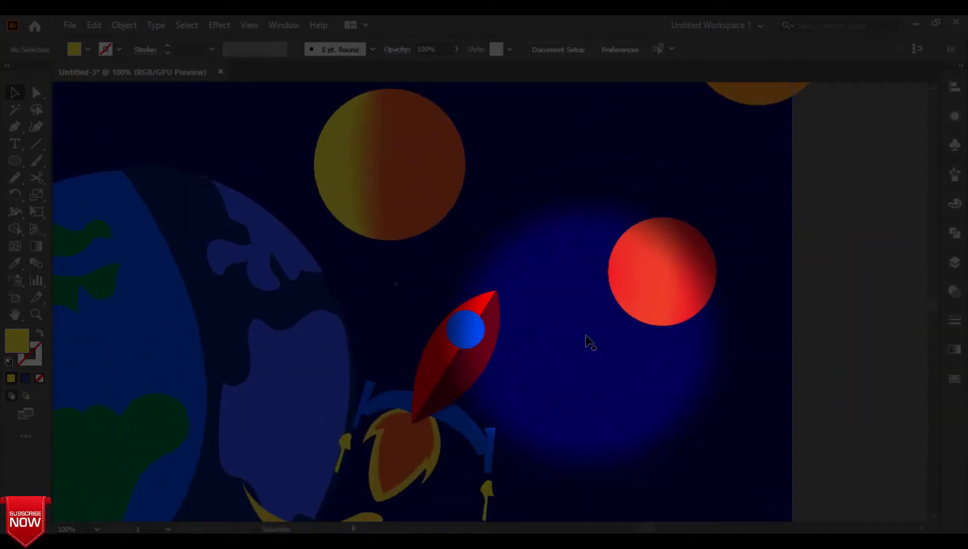
Scatter small yellow stars of varying sizes with the Star tool across the dark blue sky around the planets and rocket
key("ctrl+minus")
key("ctrl+minus")
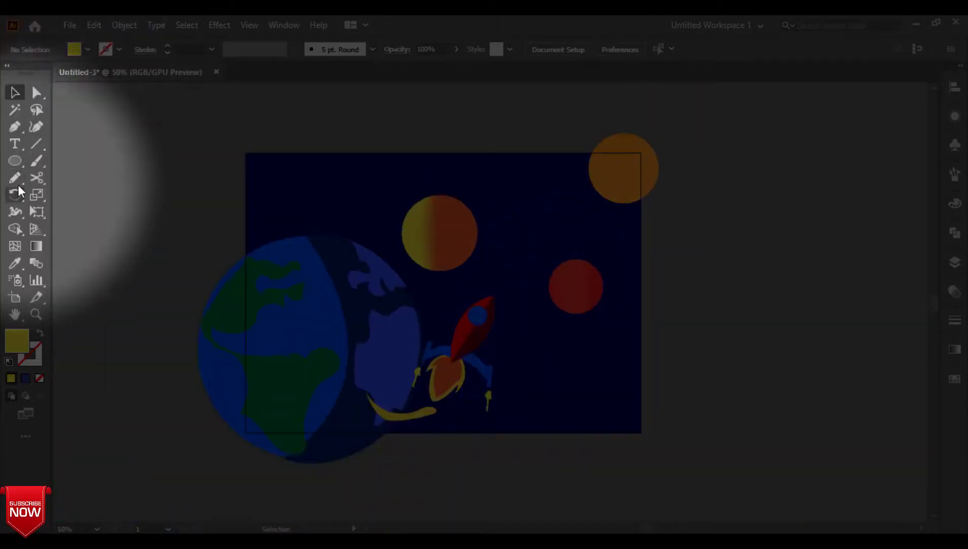
left_click_drag(14, 161, 78, 232)
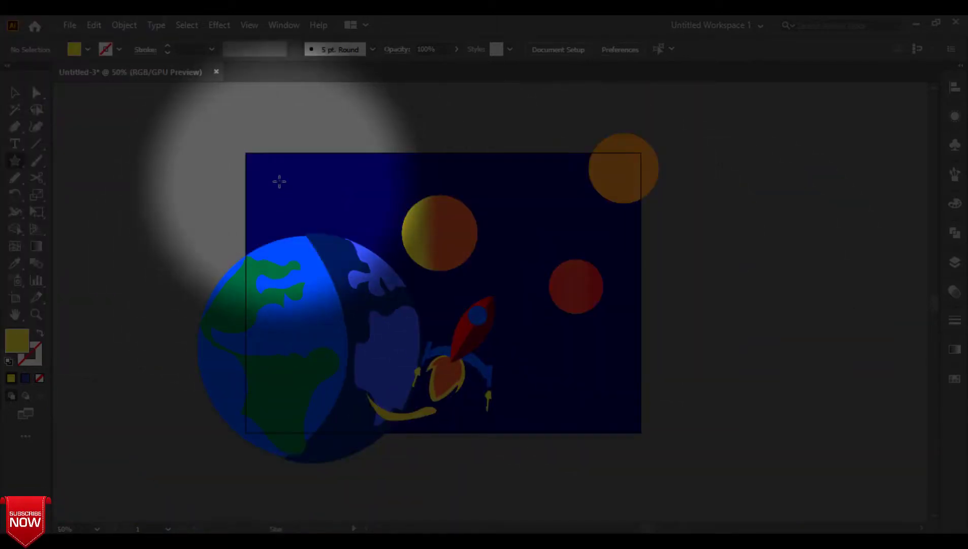
left_click_drag(283, 176, 286, 178)
left_click_drag(365, 168, 375, 175)
left_click_drag(508, 178, 514, 184)
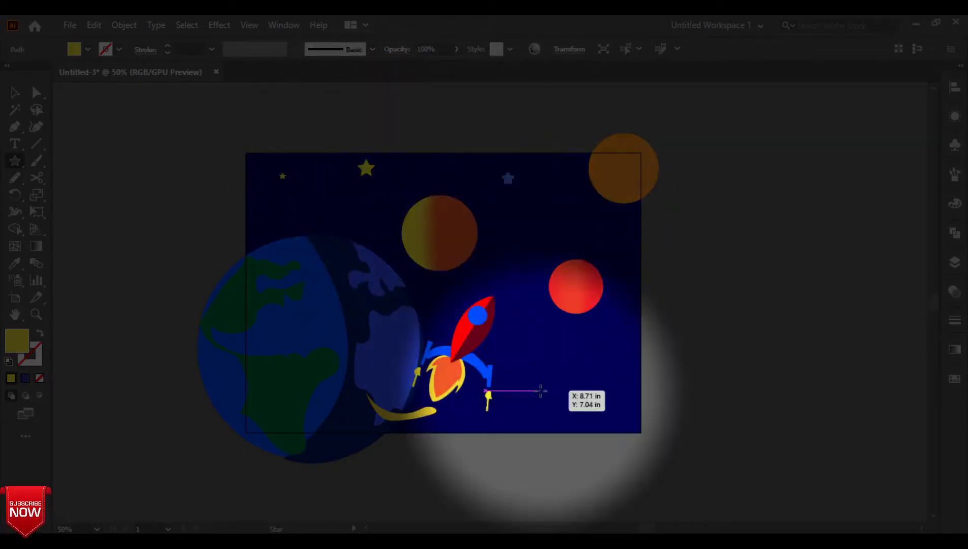
left_click_drag(478, 425, 512, 424)
left_click_drag(576, 387, 579, 391)
left_click_drag(624, 335, 631, 342)
mouse_move(584, 328)
left_mouse_down()
mouse_move(581, 341)
mouse_move(521, 340)
left_mouse_up()
left_click_drag(458, 292, 454, 299)
left_click_drag(428, 284, 427, 287)
left_click_drag(500, 252, 500, 254)
left_click_drag(354, 219, 351, 219)
left_click_drag(575, 202, 569, 213)
left_click_drag(624, 219, 620, 224)
left_click_drag(557, 239, 563, 246)
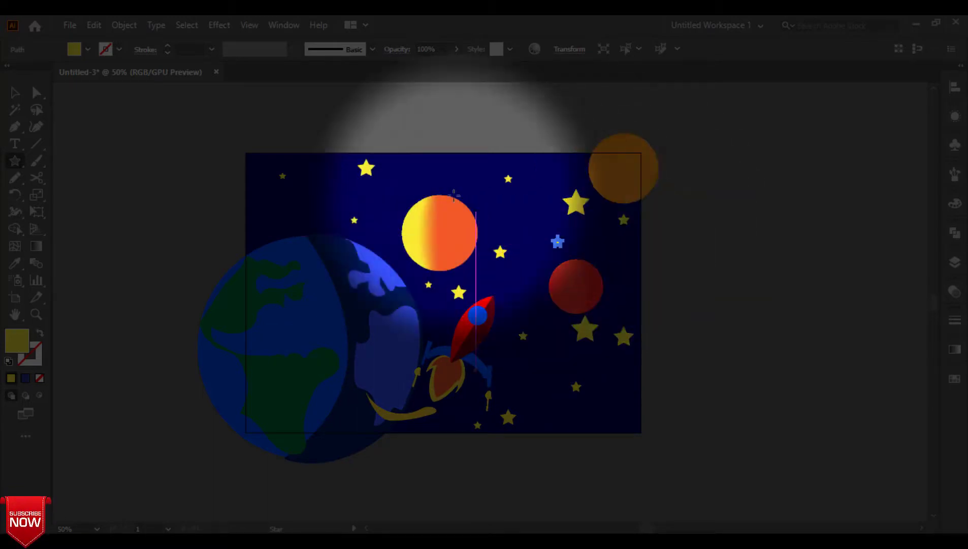
Draw a closed four-sided constellation with the Pen around the small star below the red planet and swap its fill and stroke for a yellow outline
left_click(15, 127)
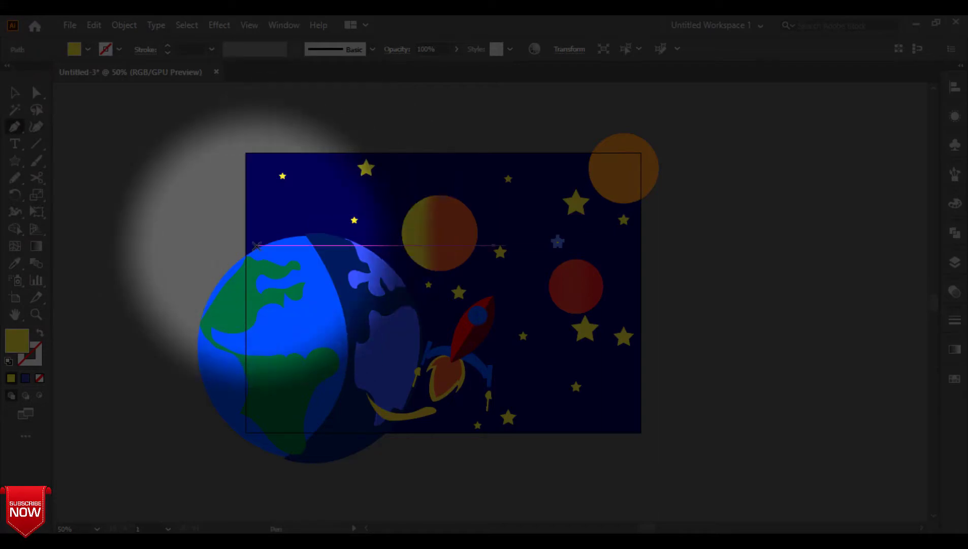
key("ctrl+equal")
key("ctrl+equal")
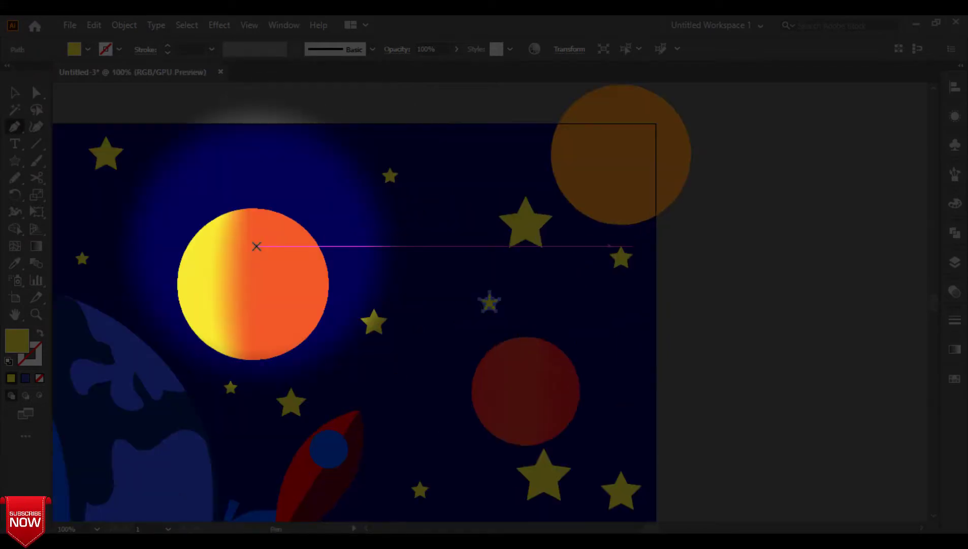
left_click(21, 92)
left_click(16, 127)
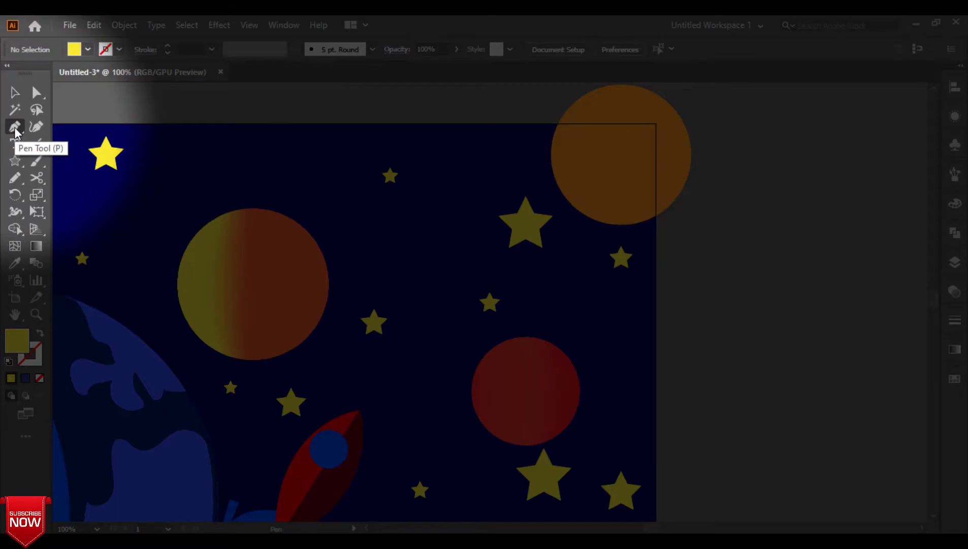
left_click_drag(100, 336, 196, 230)
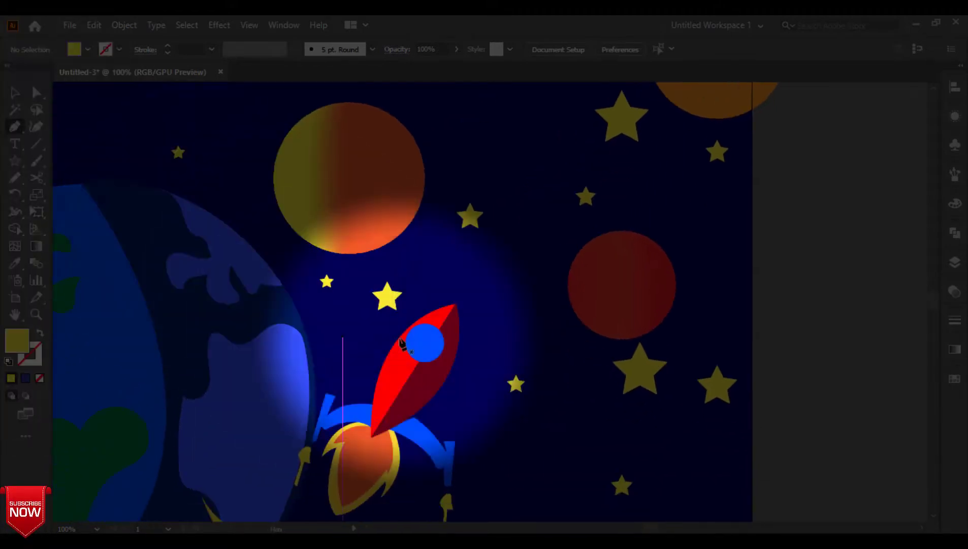
left_click_drag(512, 334, 397, 232)
left_click(463, 345)
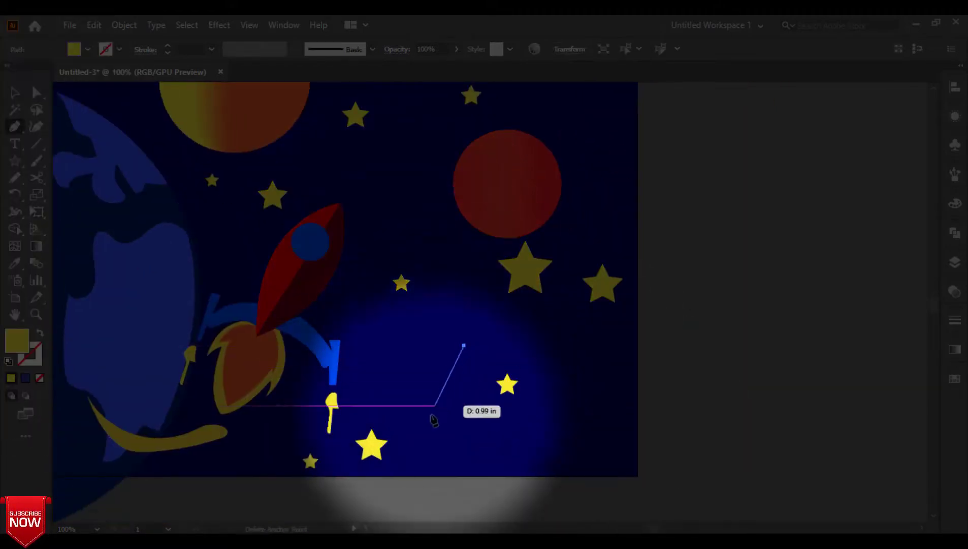
left_click(432, 405)
left_click(515, 466)
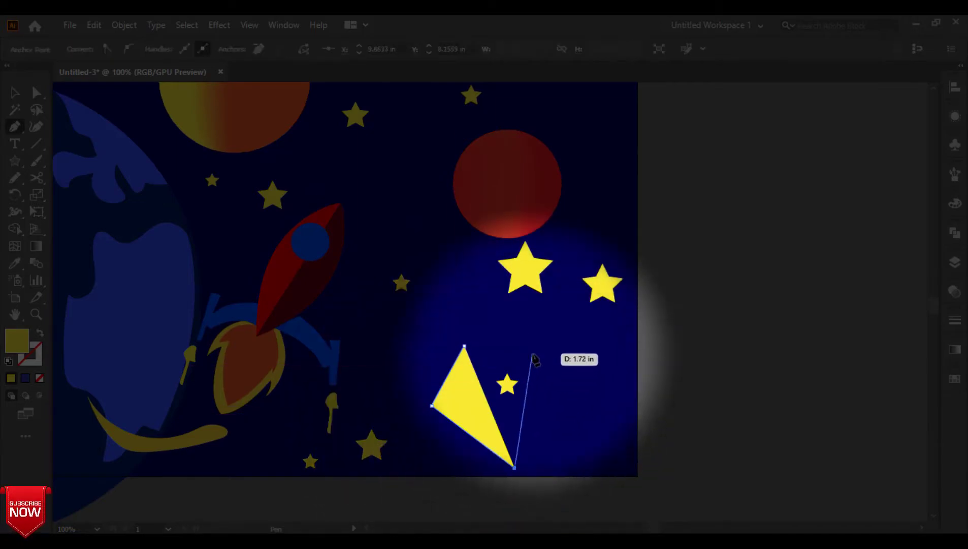
left_click(540, 356)
left_click(464, 345)
left_click(39, 335)
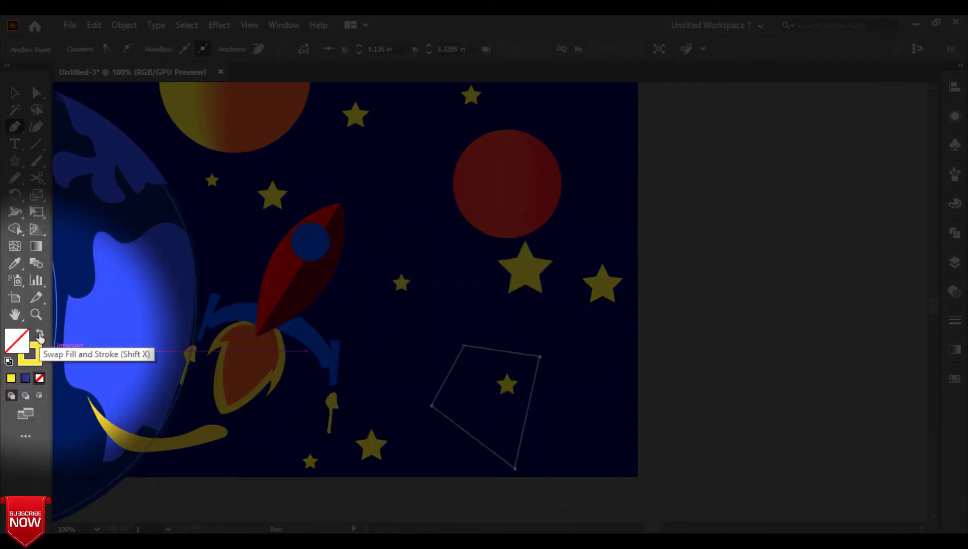
Draw an open zigzag constellation line with the Pen from Earth's edge across the yellow-orange planet's lower rim to above the rocket and deselect it
left_click(257, 227)
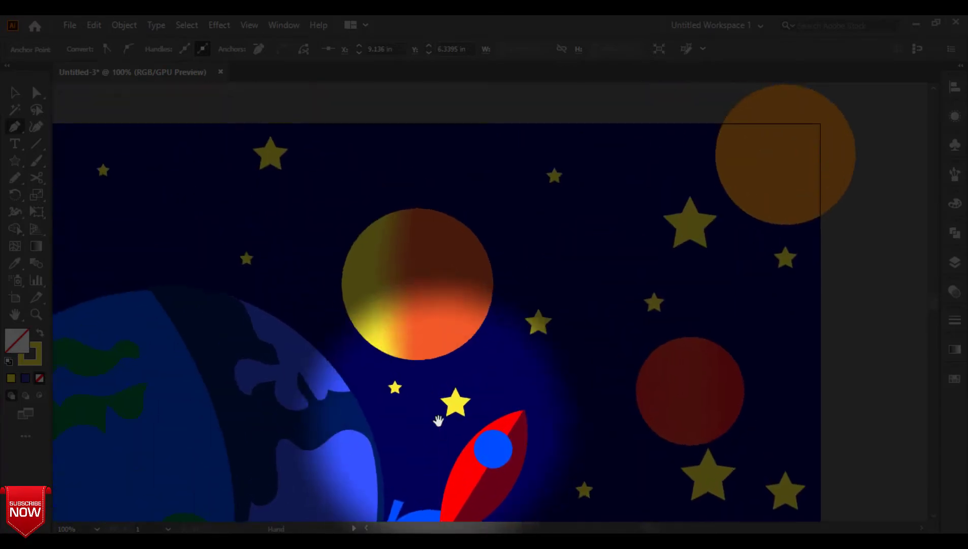
left_click(342, 370)
left_click(360, 335)
left_click(418, 352)
left_click(482, 401)
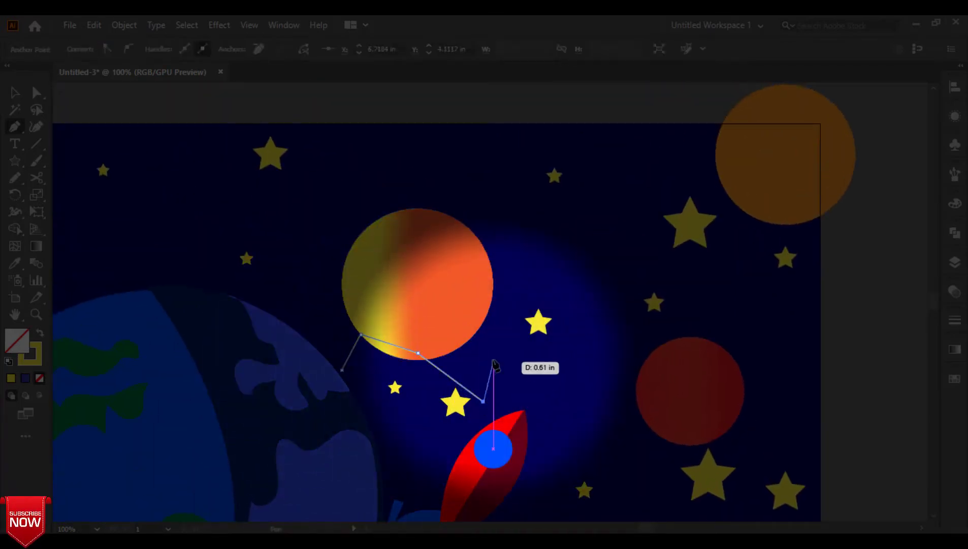
left_click(493, 360)
left_click(16, 92)
left_click(640, 241)
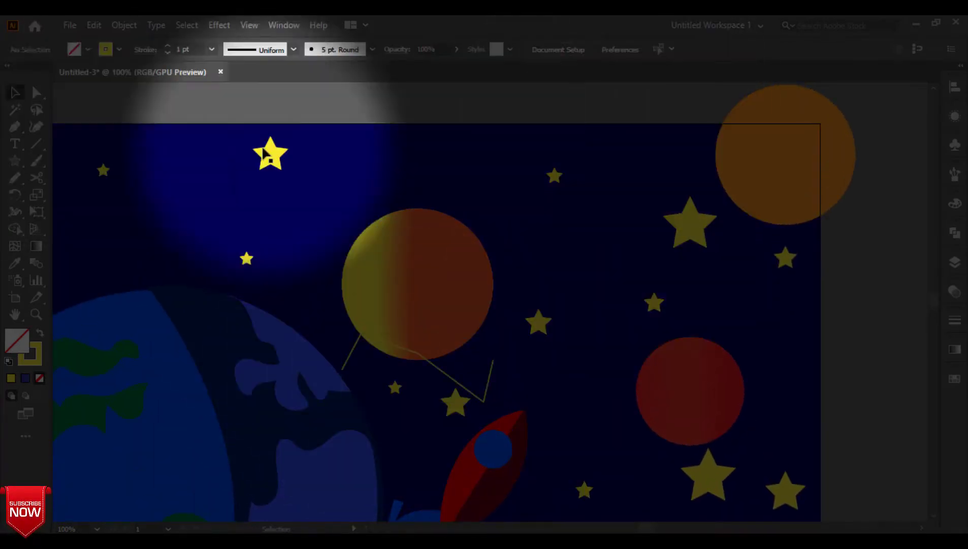
Add a short branch line with the Pen from the zigzag's lowest point up and away above the rocket's nose
left_click(15, 126)
left_click(483, 401)
left_click(520, 381)
left_click(15, 93)
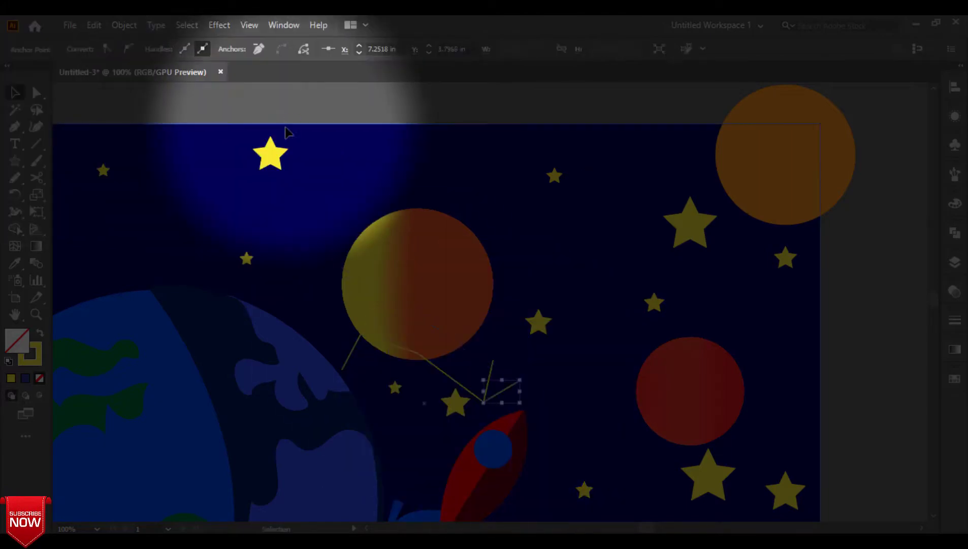
left_click(279, 126)
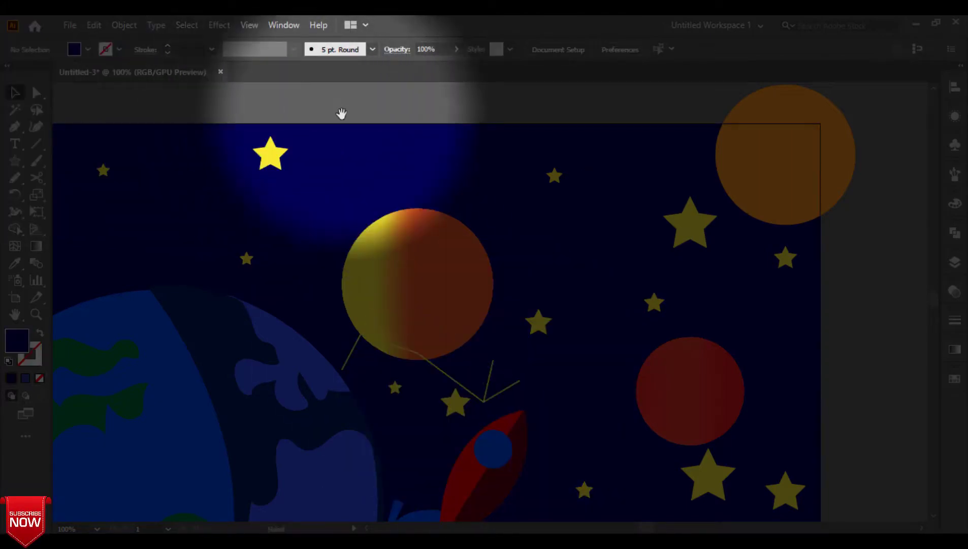
left_click_drag(471, 296, 693, 336)
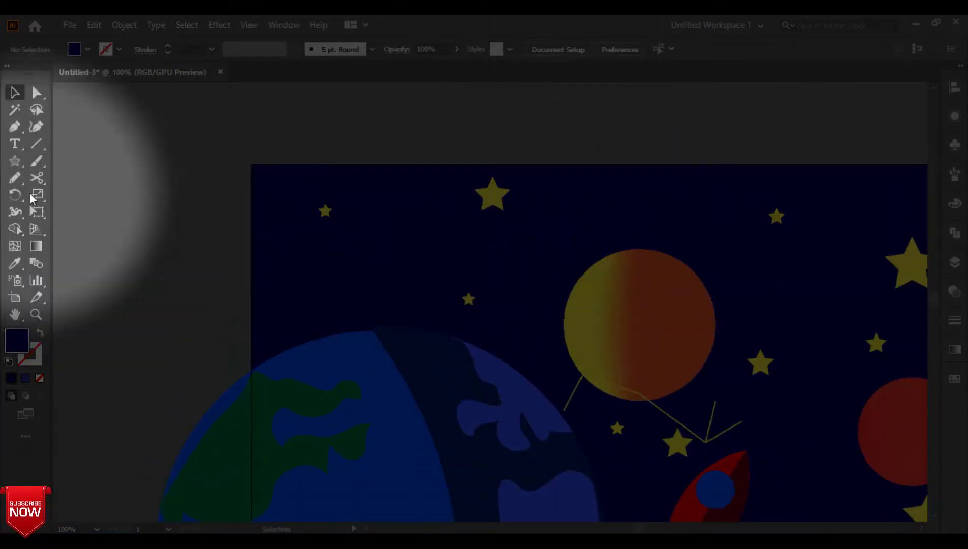
left_click(15, 177)
mouse_move(331, 284)
left_mouse_down()
mouse_move(328, 312)
mouse_move(349, 307)
mouse_move(366, 292)
mouse_move(353, 288)
mouse_move(396, 243)
mouse_move(325, 292)
left_mouse_up()
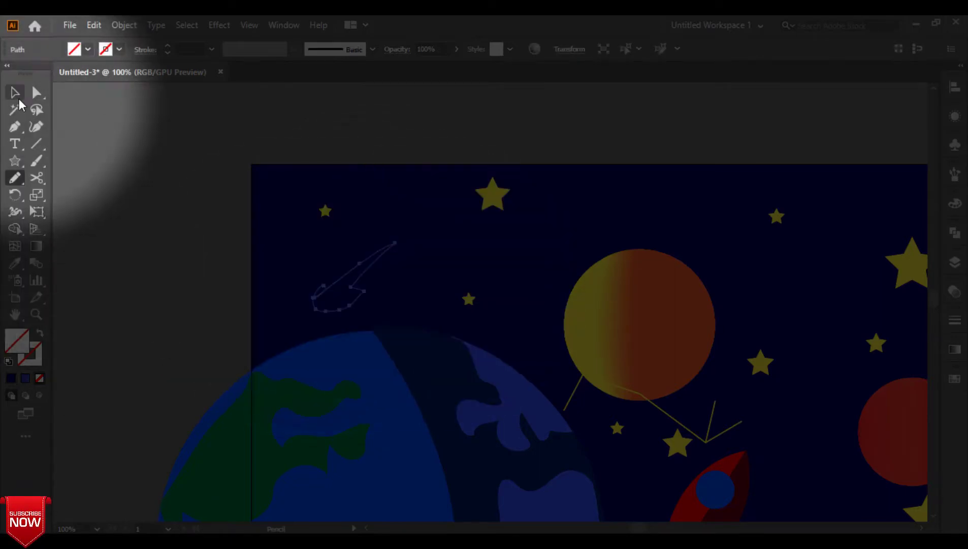
Draw a closed comet shape with a rounded head and jagged tail with the Pen above Earth, below the small upper-left star
left_click(15, 127)
left_click(318, 269)
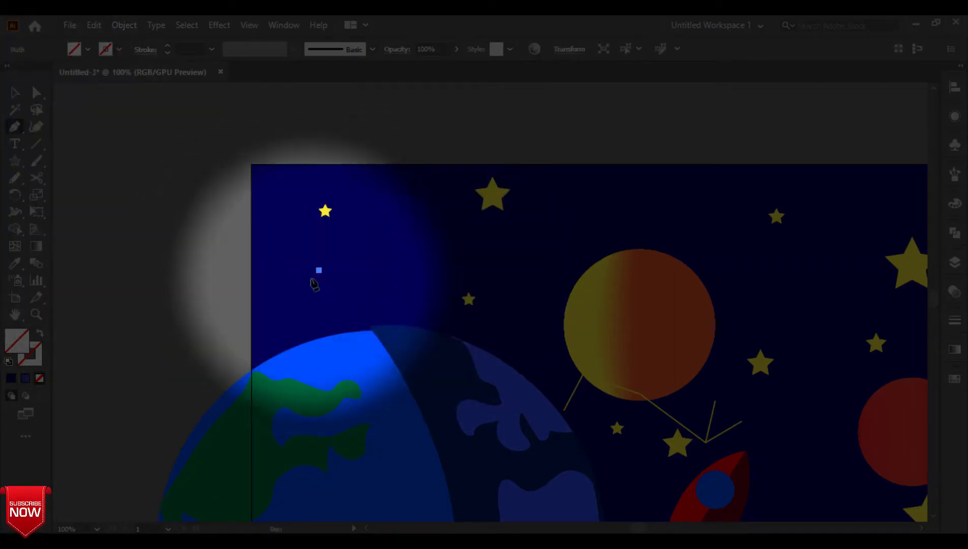
left_click_drag(300, 310, 309, 318)
left_click(315, 313)
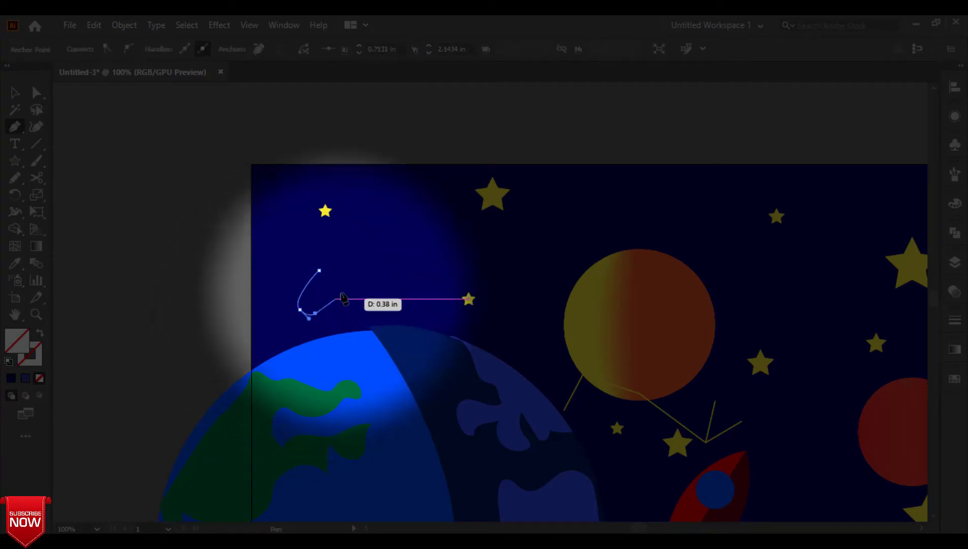
left_click(362, 243)
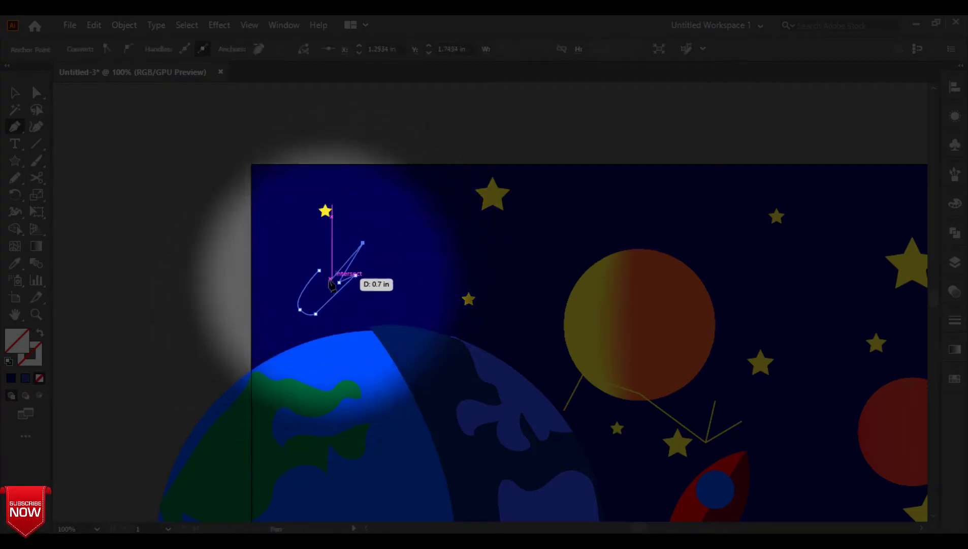
left_click(338, 282)
left_click(355, 275)
left_click(318, 270)
Fill the comet with the yellow sampled from the yellow-orange planet and deselect it
left_click(15, 262)
left_click(594, 318)
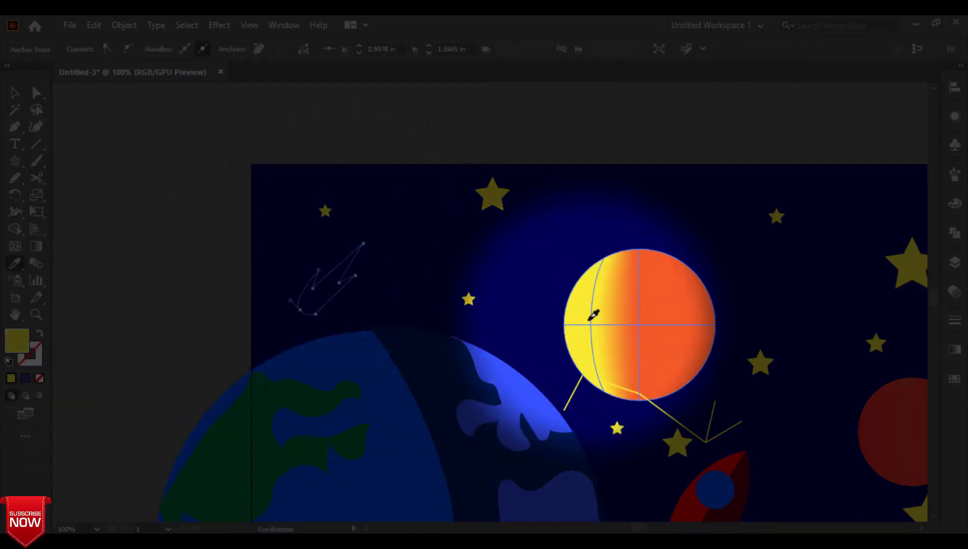
left_click(14, 92)
left_click(325, 219)
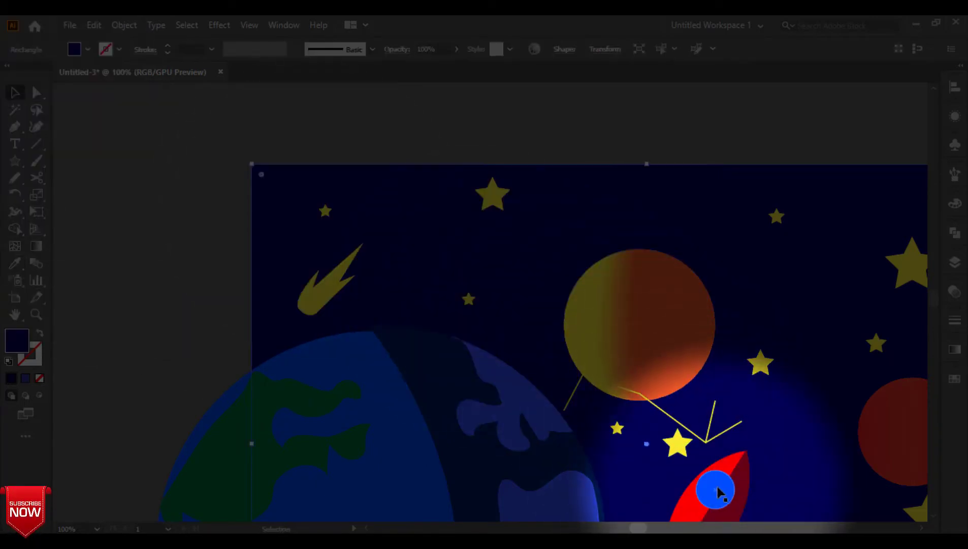
Copy the rocket's blue window circle onto the comet's head, bring it to the front and shrink it to 0.2837 in
left_click_drag(732, 487, 318, 309)
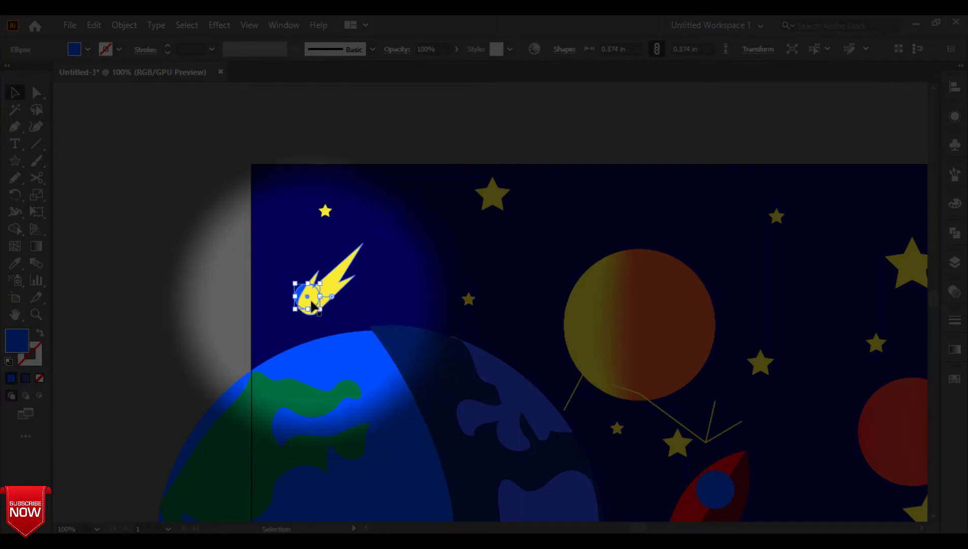
right_click(307, 297)
mouse_move(345, 459)
left_click(507, 460)
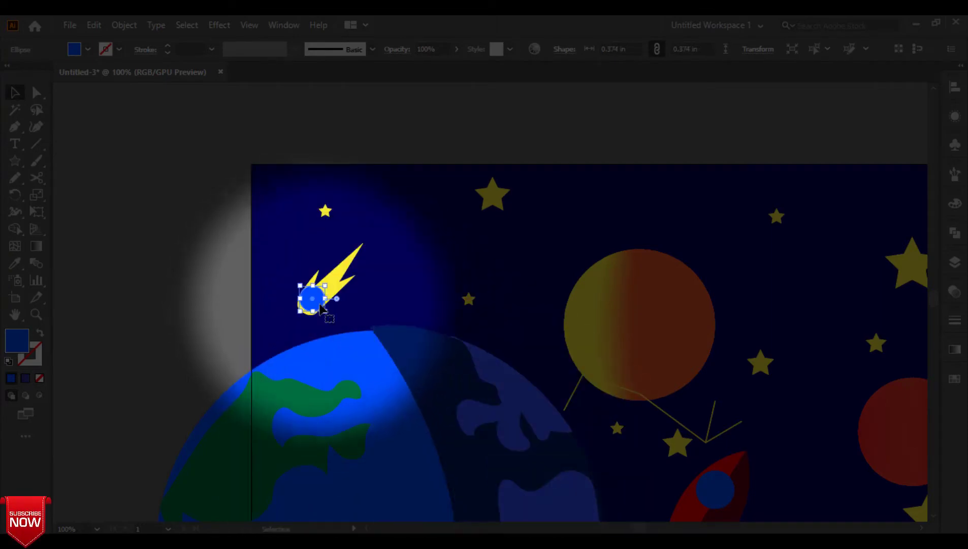
key("a")
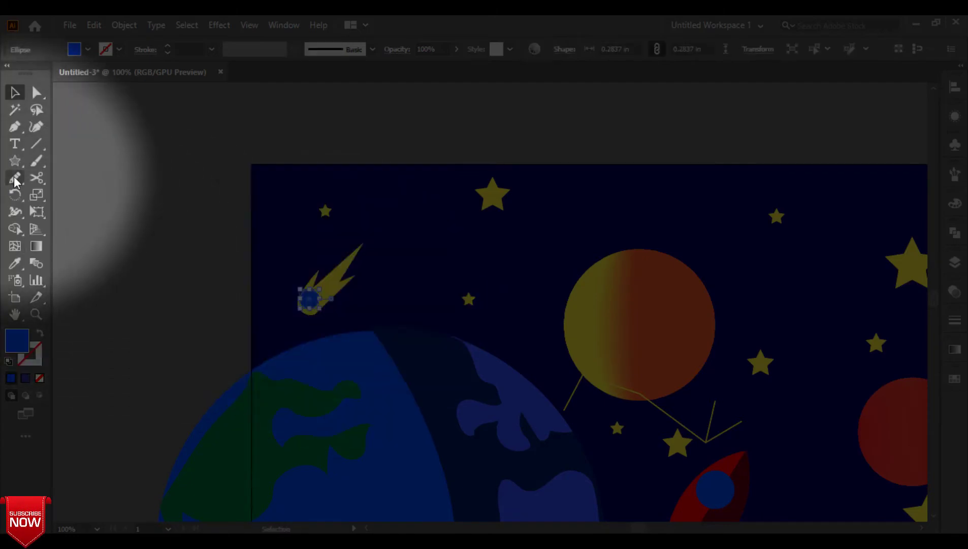
Recolour the circle in the comet's head with the orange of the yellow-orange planet and deselect it
left_click(15, 262)
left_click(676, 302)
left_click(15, 92)
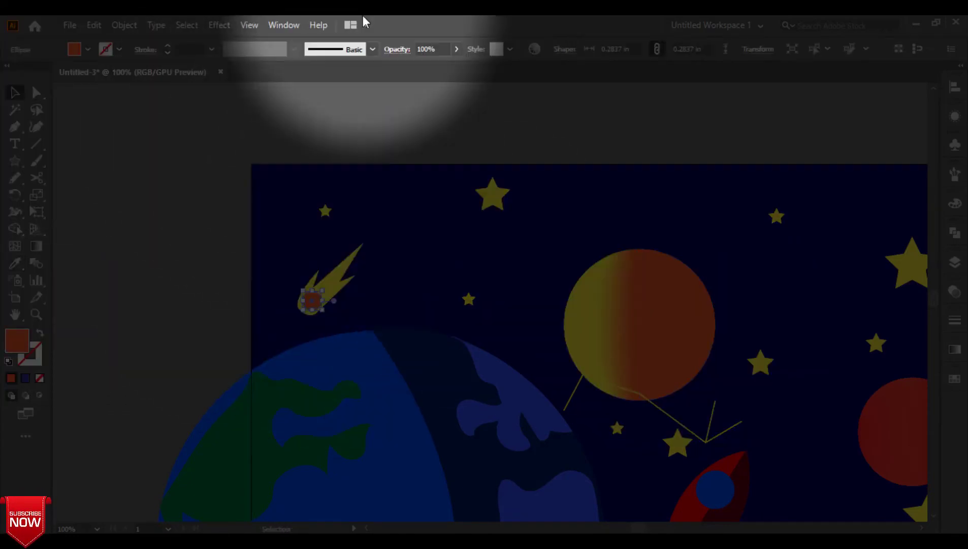
left_click(203, 136)
Select all the artwork on the artboard, group it and deselect it
key("ctrl+minus")
key("ctrl+minus")
key("ctrl+minus")
left_click_drag(203, 130, 731, 495)
right_click(510, 317)
left_click(586, 186)
left_click(809, 281)
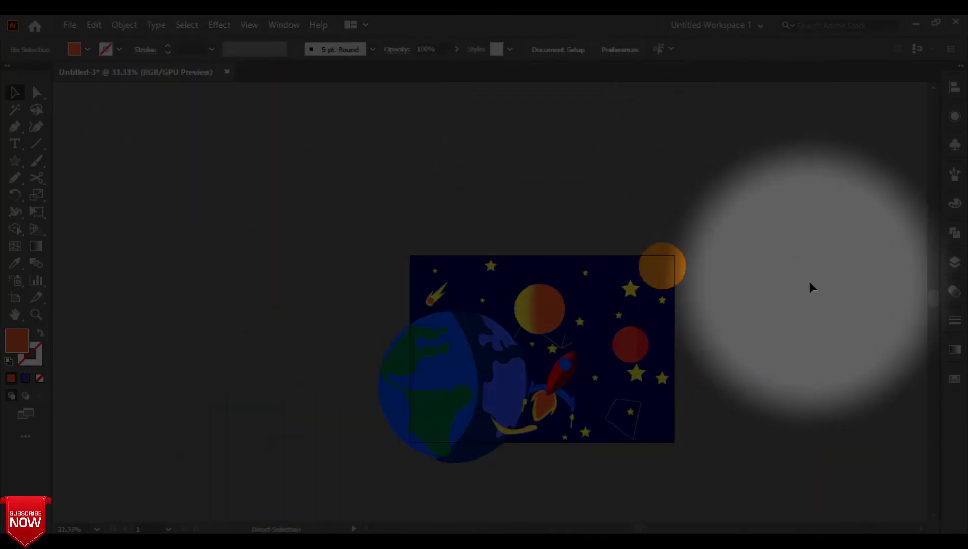
key("ctrl+plus")
key("ctrl+plus")
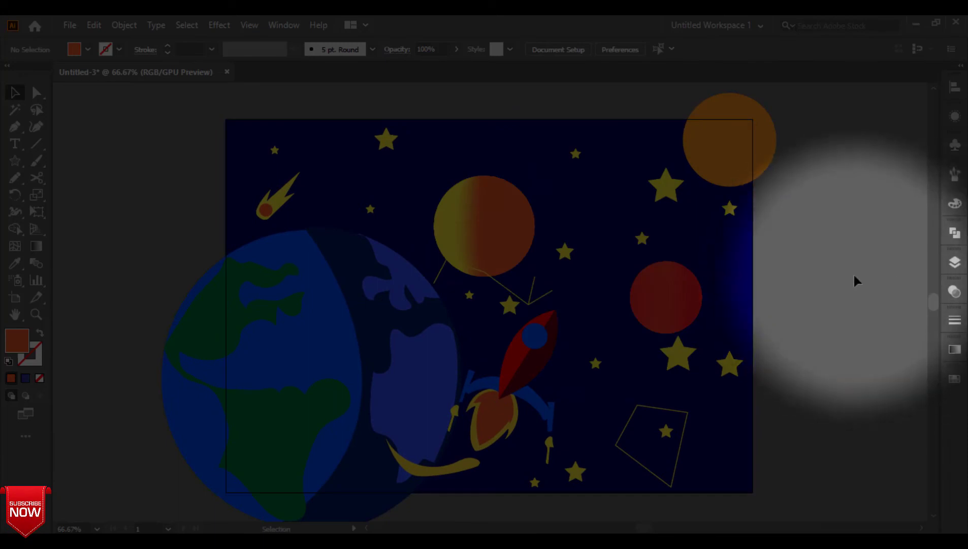
Select the grouped artwork and ungroup it
left_click(533, 333)
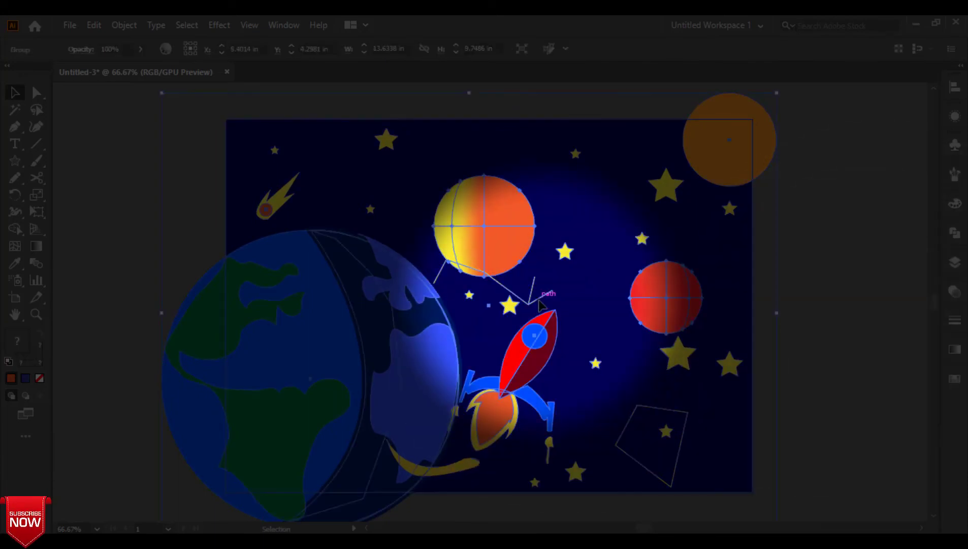
right_click(549, 298)
left_click(589, 167)
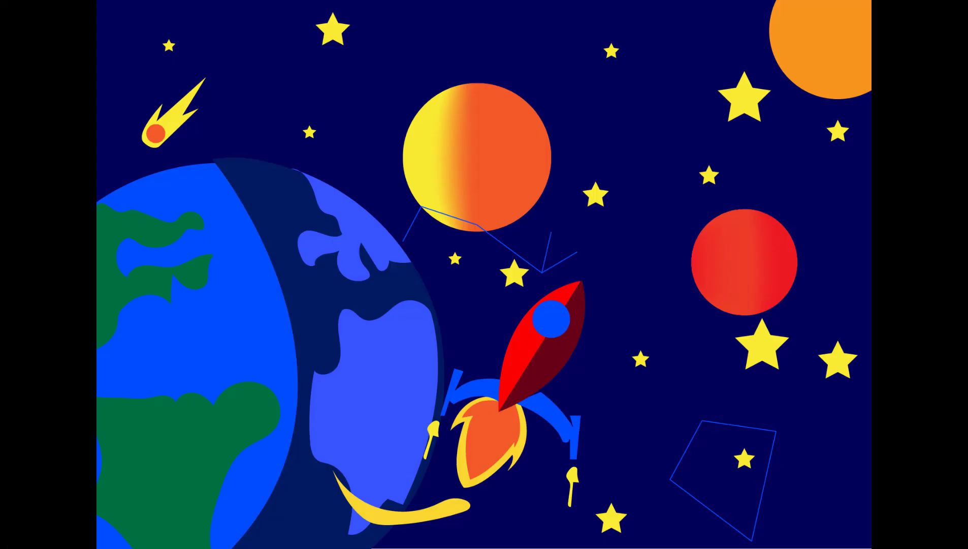